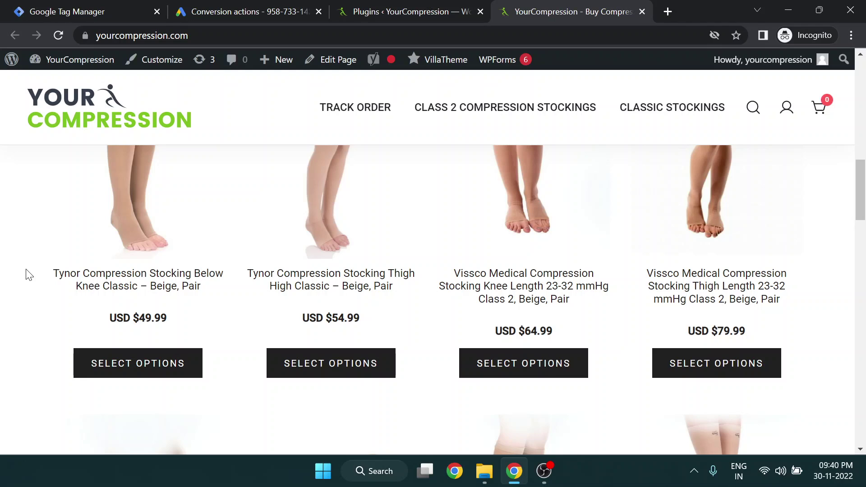
Highlight the USD $49.99 and USD $54.99 shop prices, then switch to Google Ads Conversion actions
mouse_move(100, 310)
left_mouse_down()
mouse_move(155, 312)
mouse_move(106, 312)
left_mouse_up()
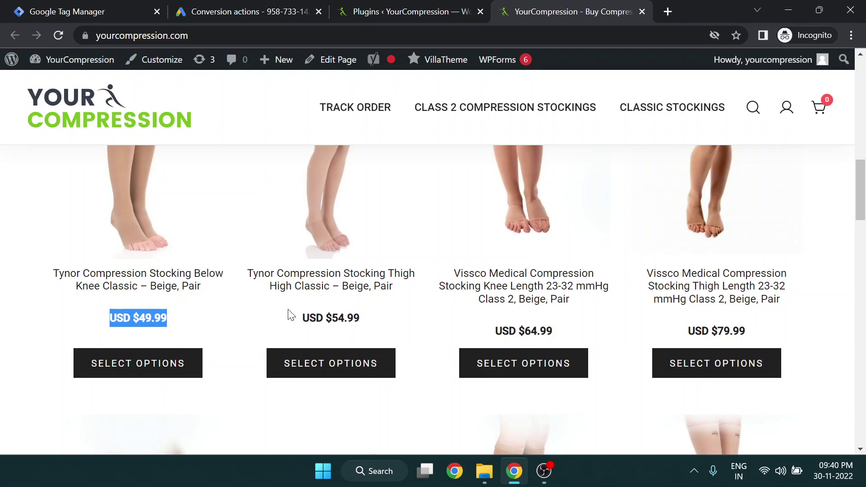
scroll(203, 290, "down", 4)
scroll(35, 347, "up", 4)
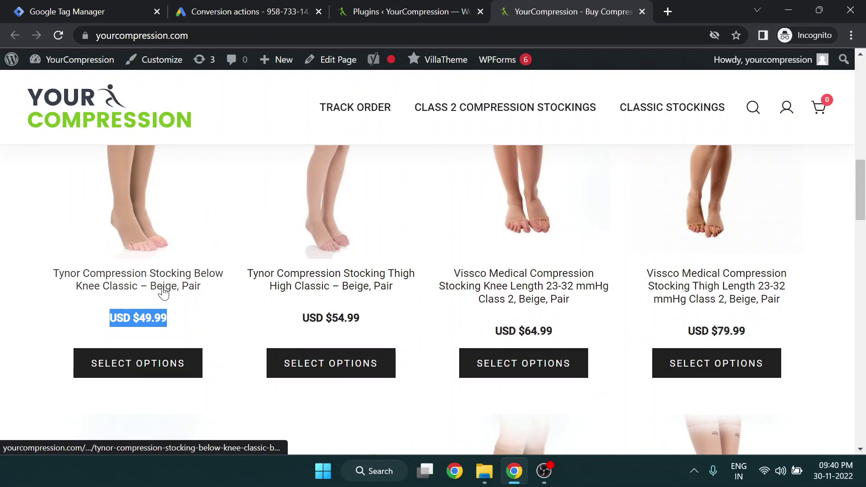
left_click_drag(297, 319, 387, 317)
left_click(386, 317)
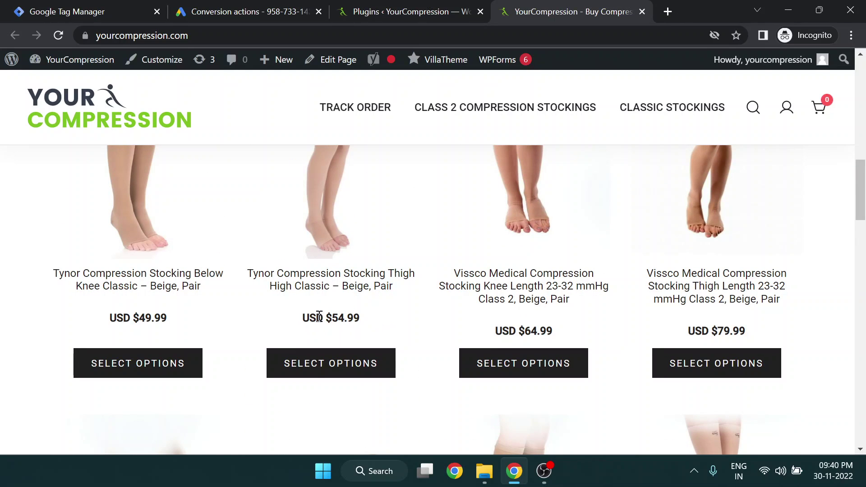
left_click_drag(305, 319, 354, 315)
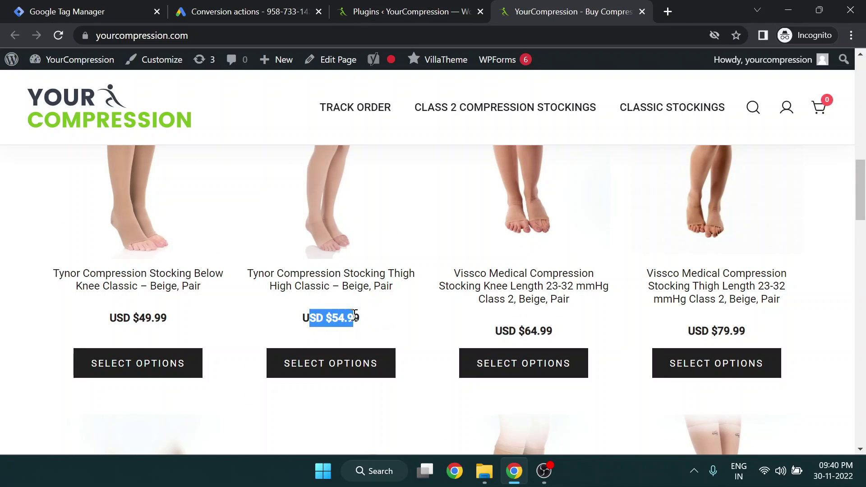
left_click(286, 9)
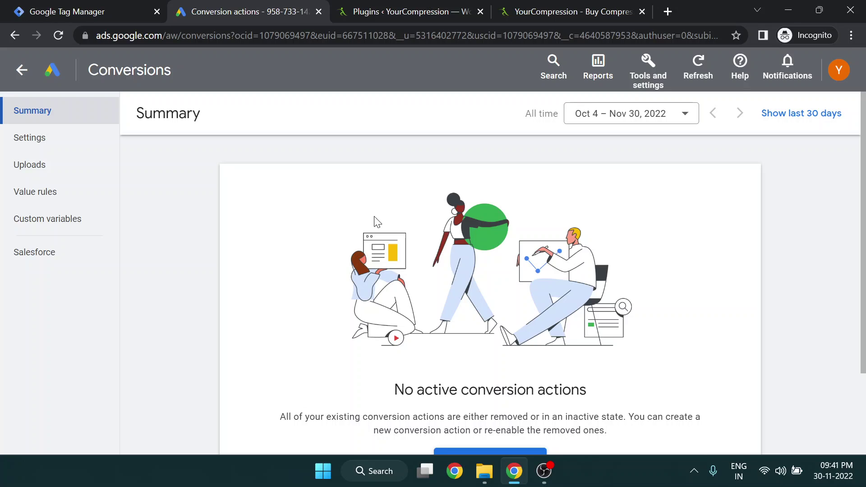
Go from Campaigns to Overview, then to Tools and settings > Measurement > Conversions
left_click(21, 71)
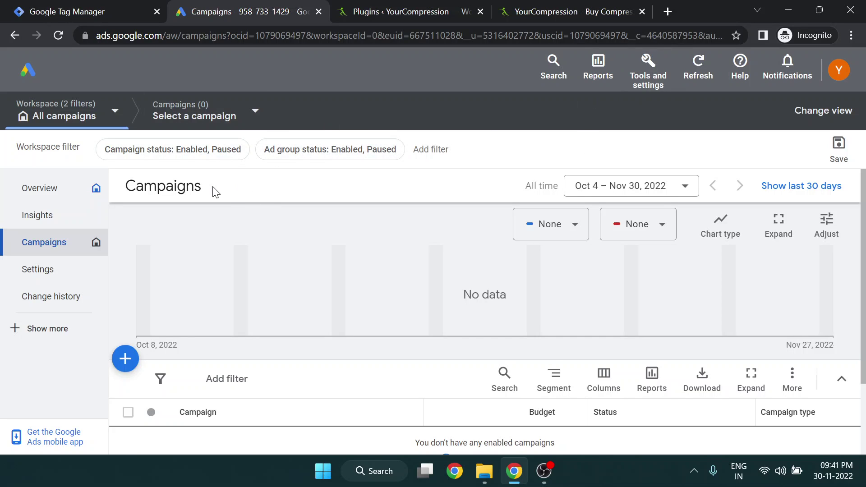
left_click(45, 187)
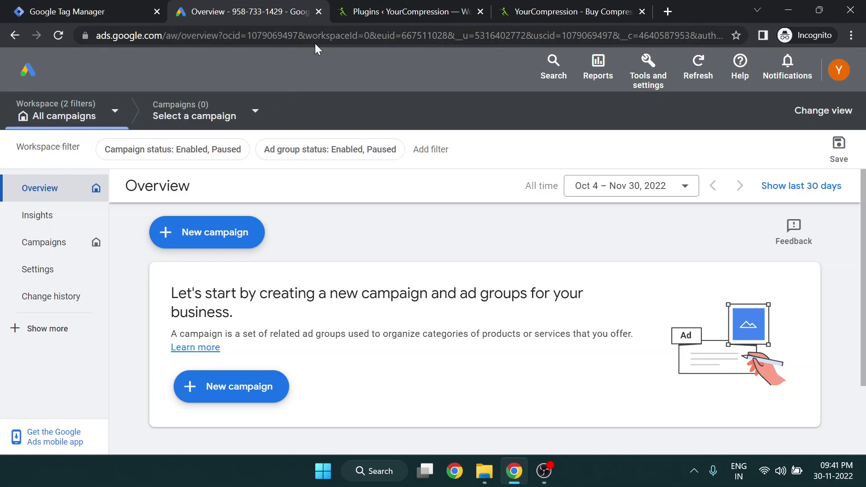
left_click(648, 75)
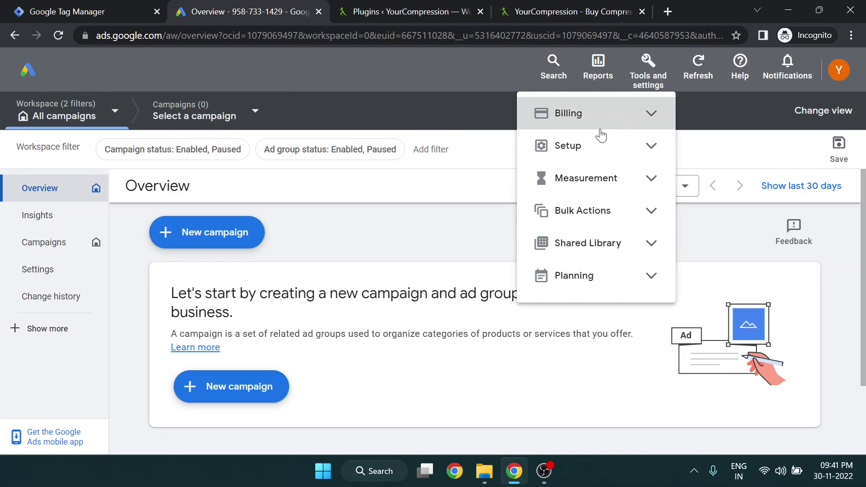
left_click(584, 193)
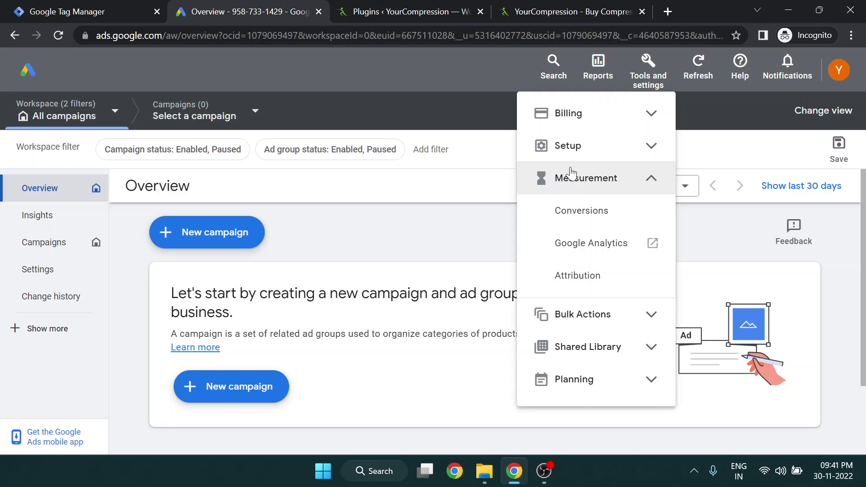
left_click(583, 211)
scroll(397, 284, "down", 2)
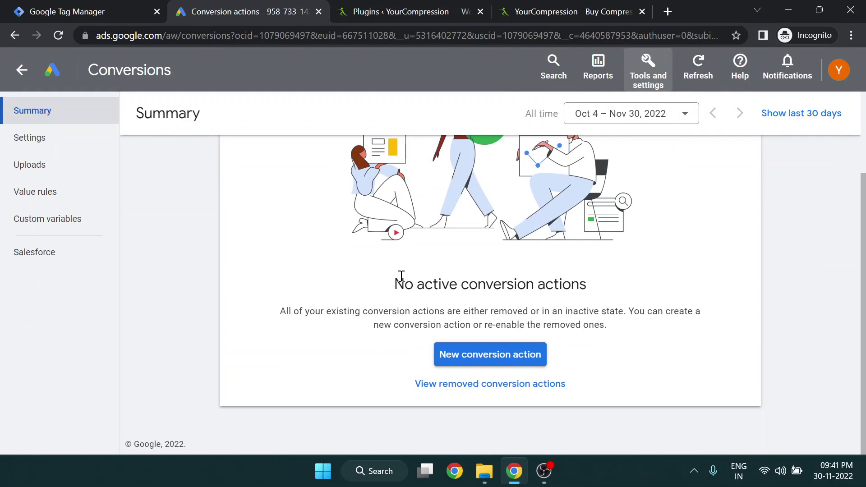
left_click(481, 355)
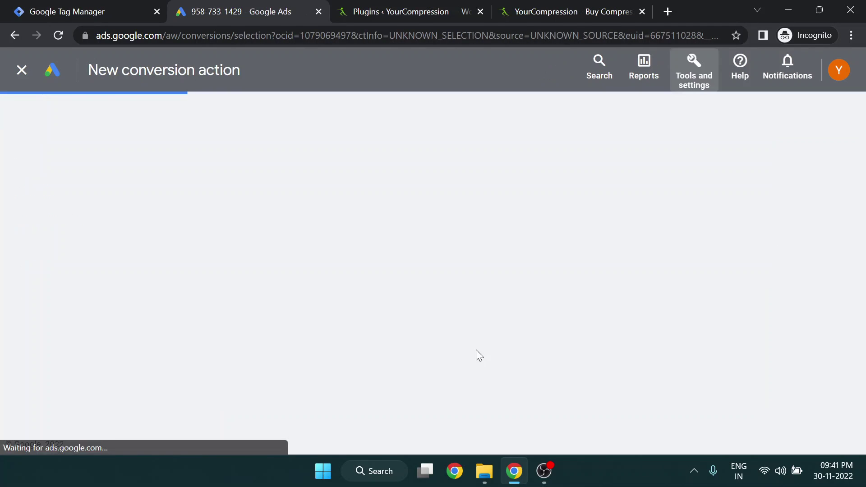
left_click(185, 264)
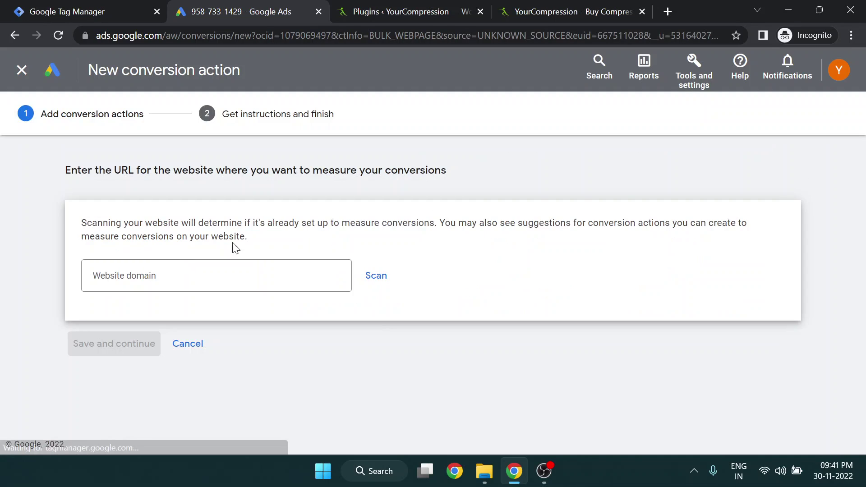
left_click(572, 11)
left_click(394, 31)
key("ctrl+c")
left_click(253, 11)
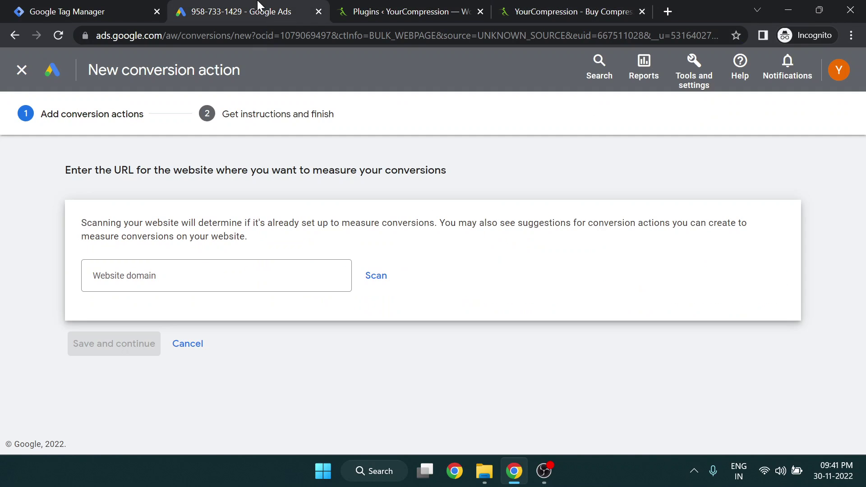
left_click(171, 272)
key("ctrl+v")
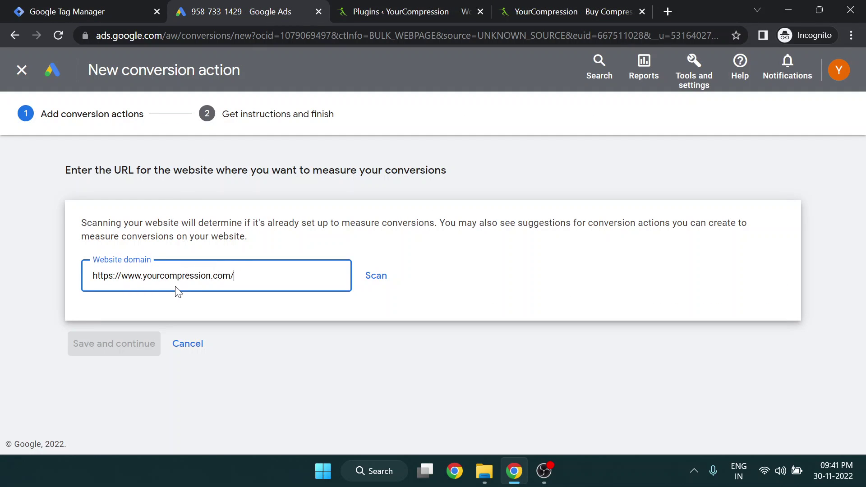
left_click(384, 287)
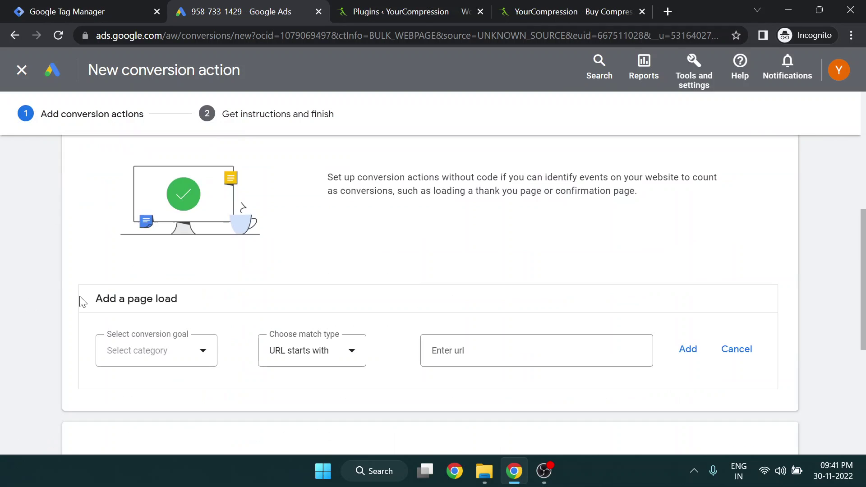
Review the scan's conversion options and choose to add a conversion action manually
scroll(51, 317, "up", 1)
scroll(47, 240, "down", 7)
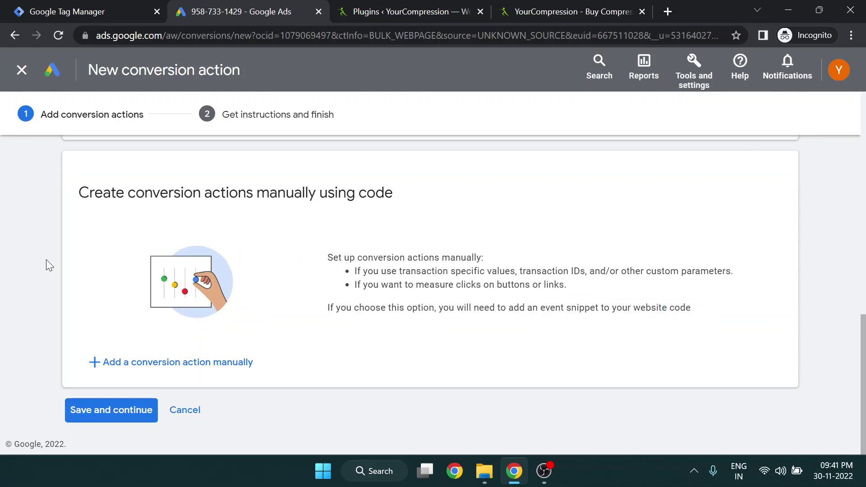
left_click_drag(80, 192, 406, 200)
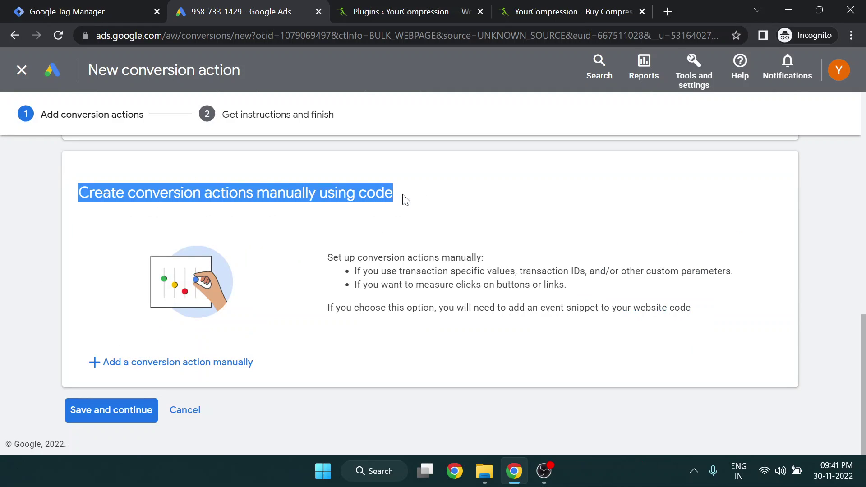
scroll(38, 396, "up", 10)
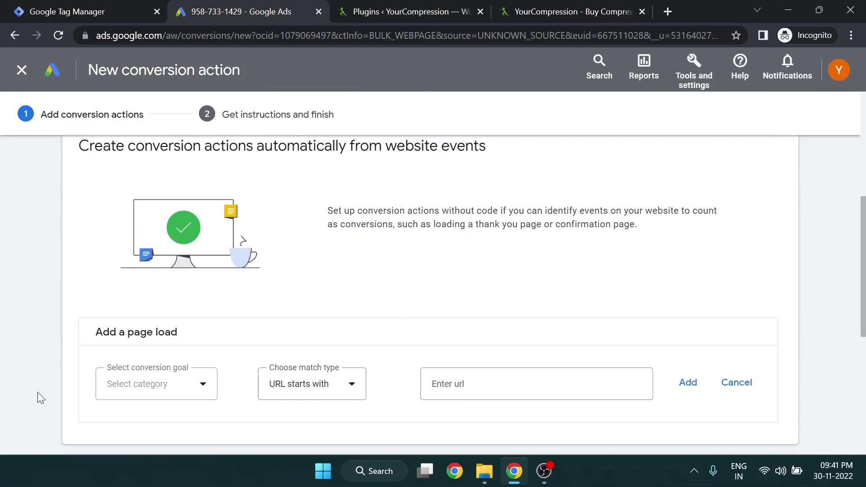
left_click_drag(76, 251, 546, 246)
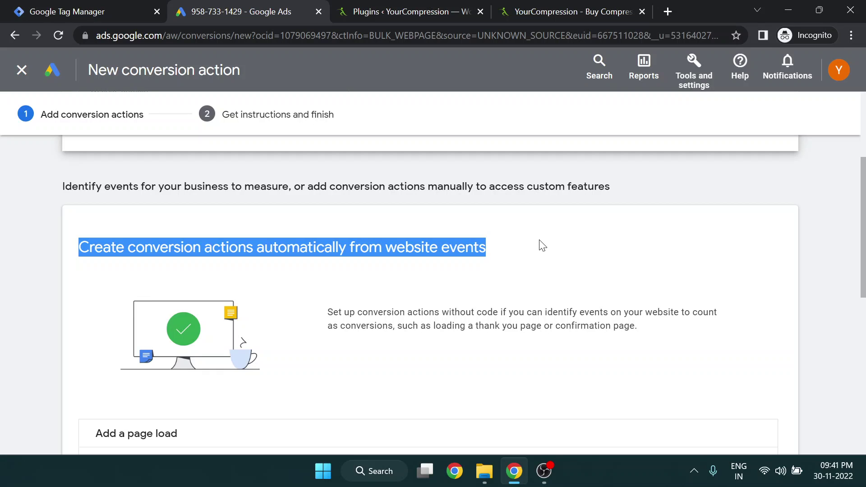
scroll(263, 293, "down", 10)
left_click(212, 362)
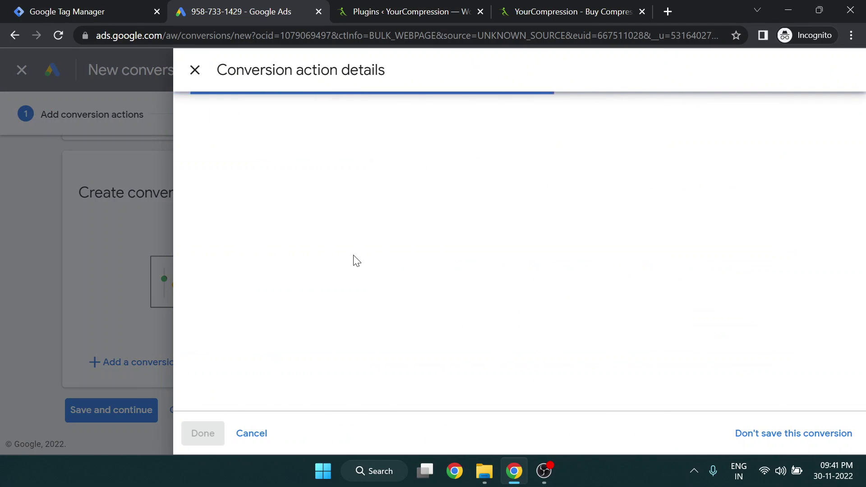
Pick Purchase from the Sales categories, auto-filling the conversion name as 'Purchase'
left_click(386, 243)
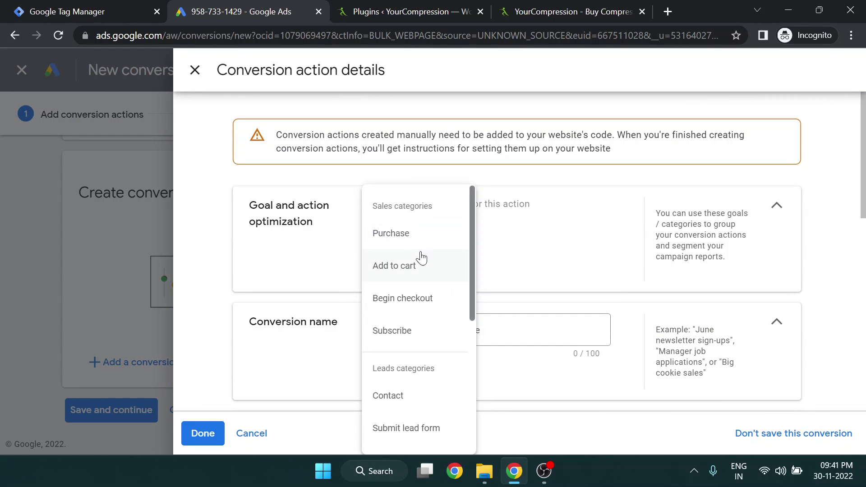
left_click(301, 247)
mouse_move(355, 211)
left_mouse_down()
mouse_move(515, 203)
mouse_move(356, 201)
left_mouse_up()
left_click(534, 200)
left_click(386, 246)
scroll(403, 301, "down", 5)
left_click(490, 76)
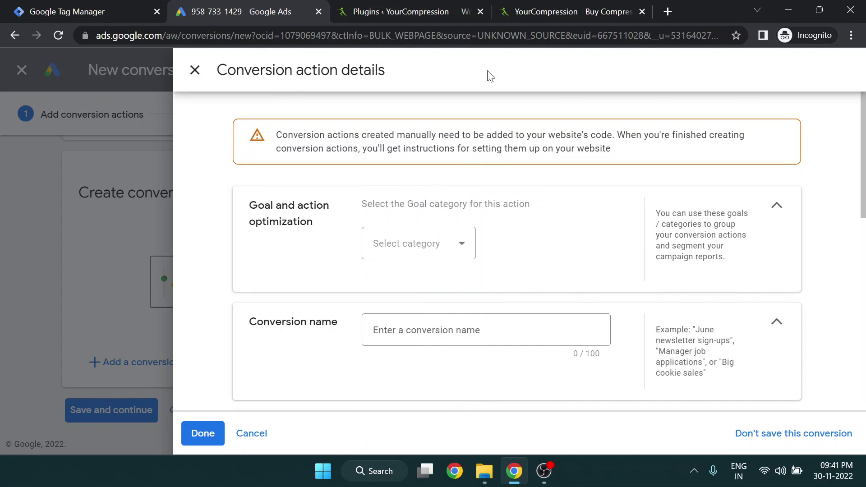
left_click(546, 11)
left_click(226, 11)
left_click(392, 239)
scroll(432, 348, "up", 5)
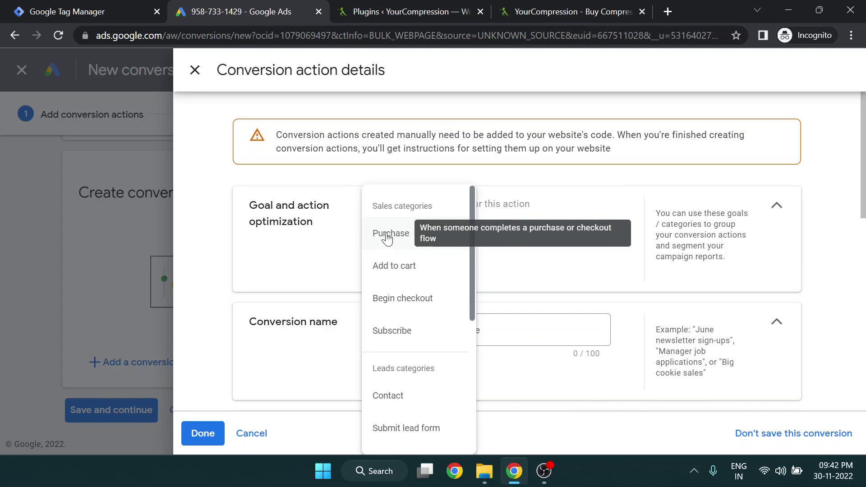
left_click(387, 238)
scroll(339, 284, "down", 3)
Confirm the 'Purchase' conversion name and choose different values for each conversion
left_click(417, 248)
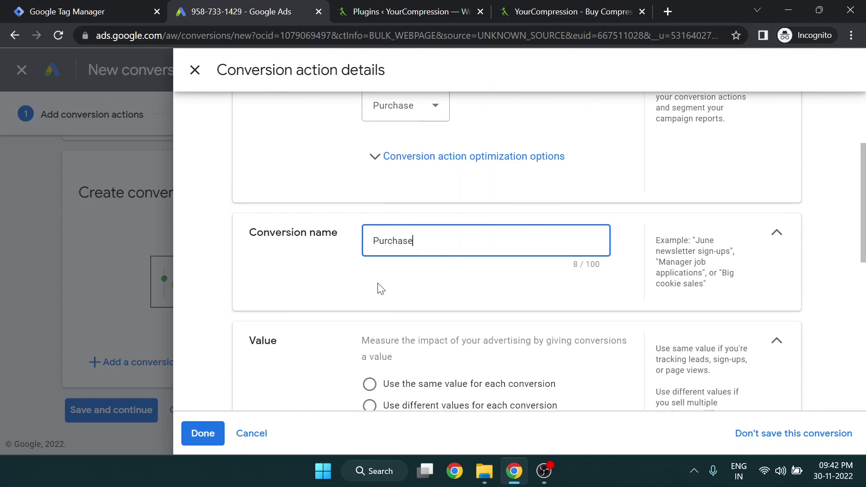
scroll(381, 289, "down", 3)
left_click(370, 274)
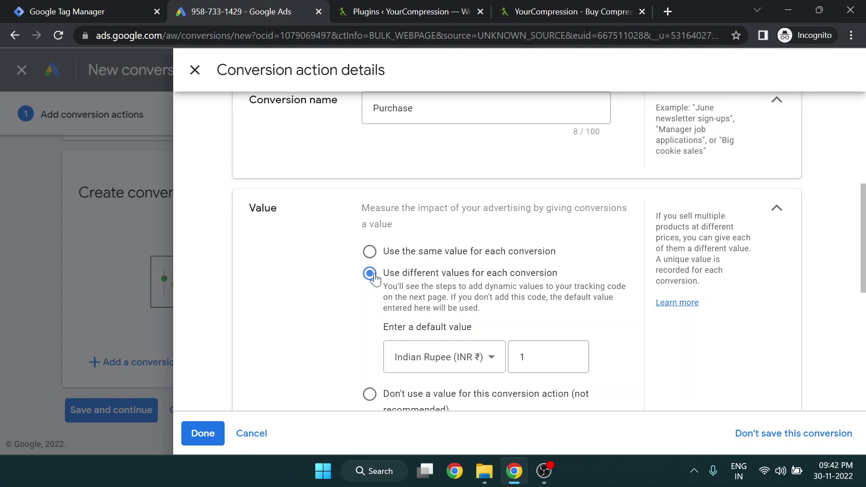
scroll(333, 304, "down", 3)
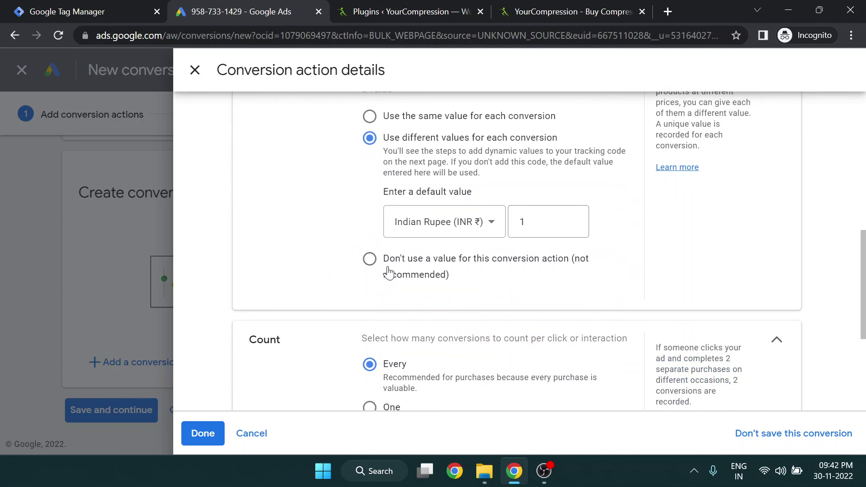
Set the value currency to US Dollar (USD $) and select the default value of 1
left_click(430, 234)
scroll(449, 305, "up", 8)
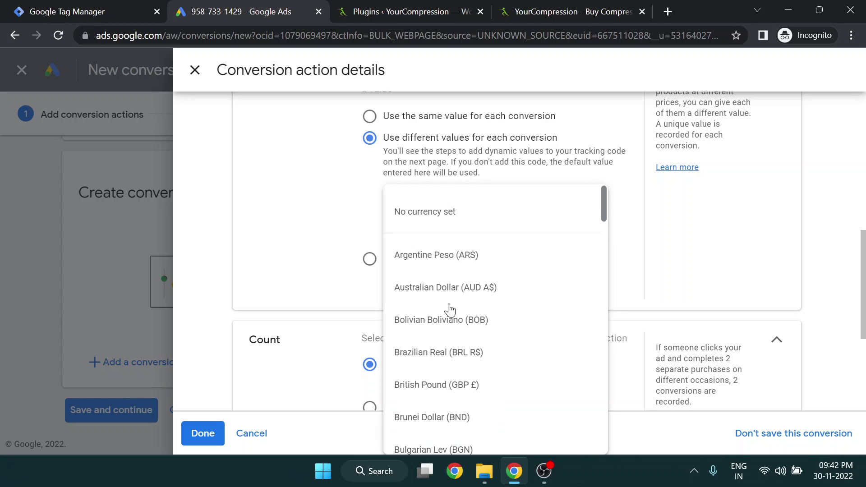
scroll(449, 309, "down", 14)
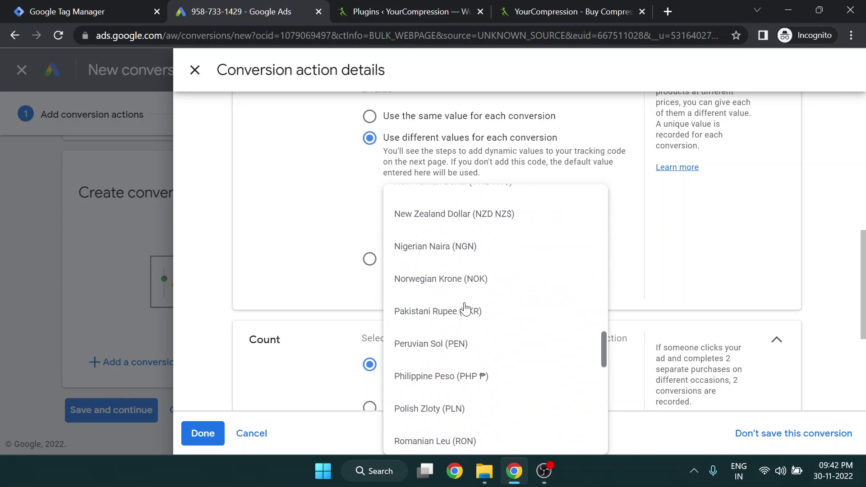
scroll(465, 309, "down", 12)
scroll(466, 371, "up", 5)
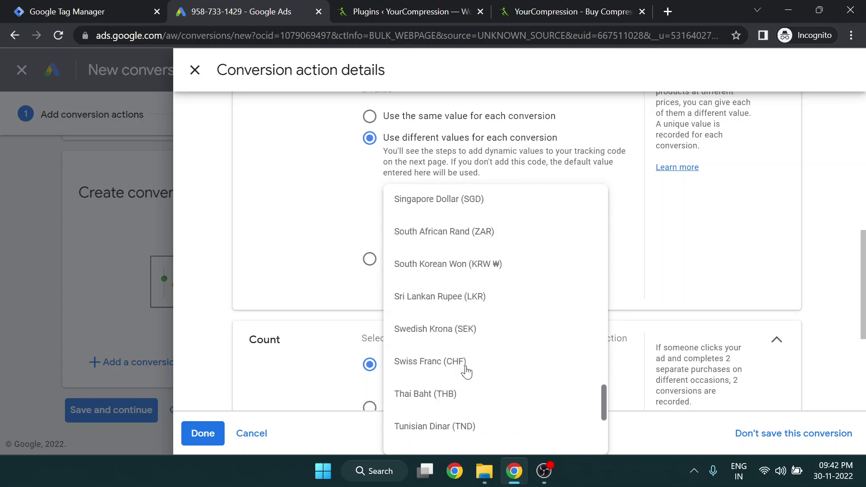
scroll(466, 371, "up", 10)
scroll(466, 371, "down", 16)
scroll(466, 371, "up", 1)
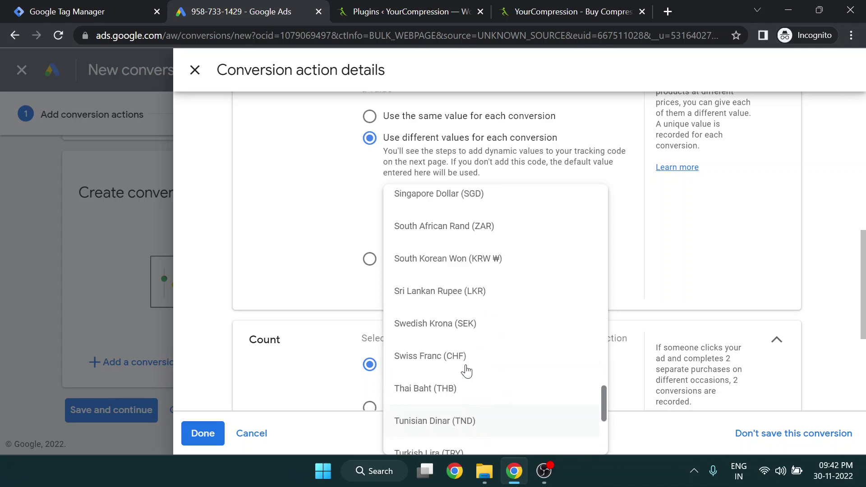
scroll(466, 371, "up", 8)
left_click_drag(605, 323, 590, 220)
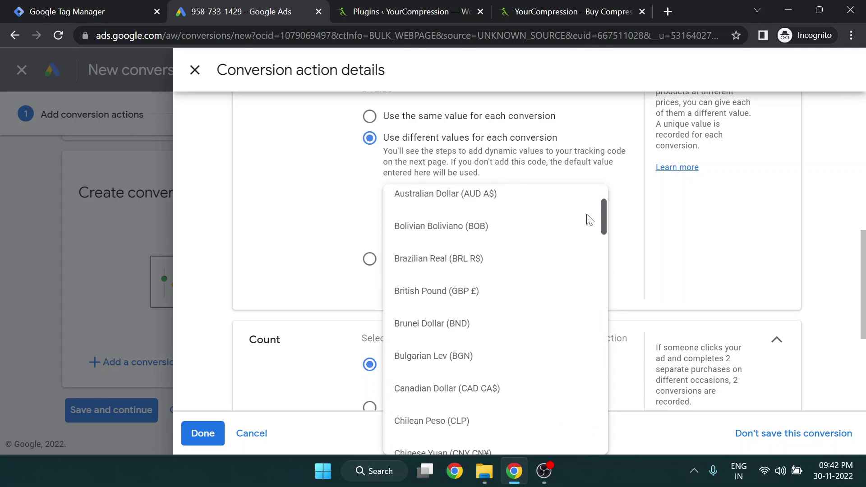
scroll(514, 270, "up", 2)
scroll(473, 280, "down", 5)
scroll(551, 265, "up", 5)
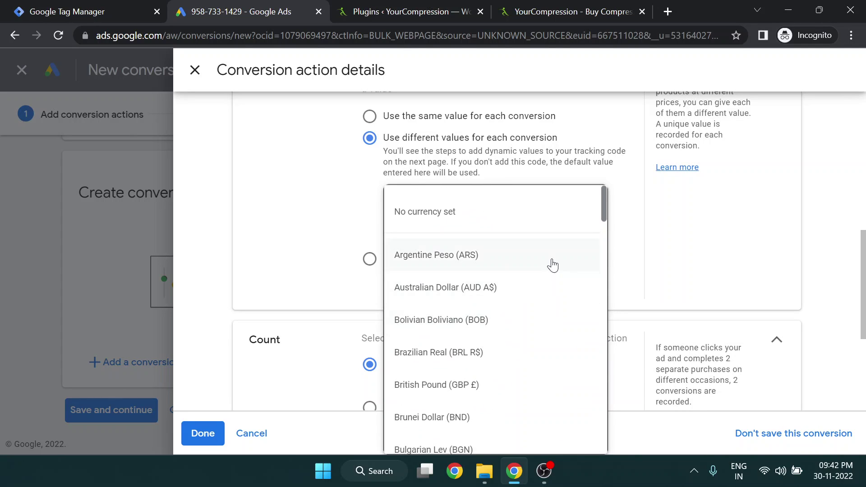
scroll(550, 261, "down", 6)
left_click_drag(603, 309, 599, 358)
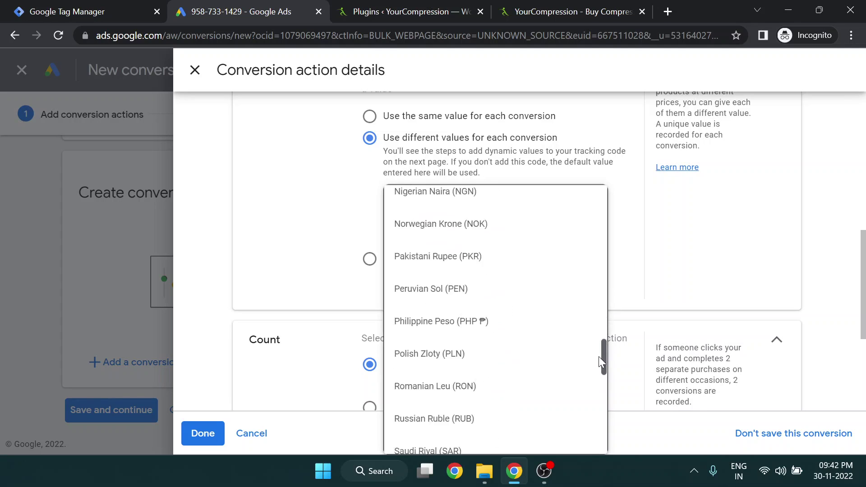
left_click_drag(597, 407, 597, 439)
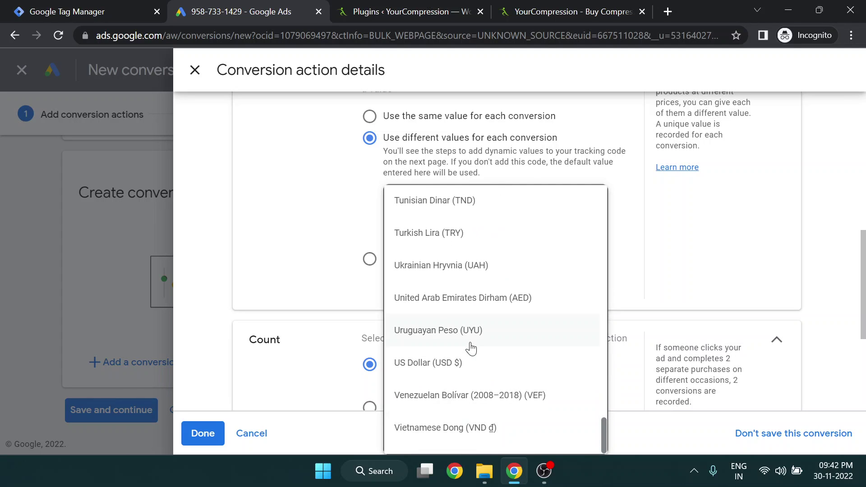
scroll(471, 347, "up", 20)
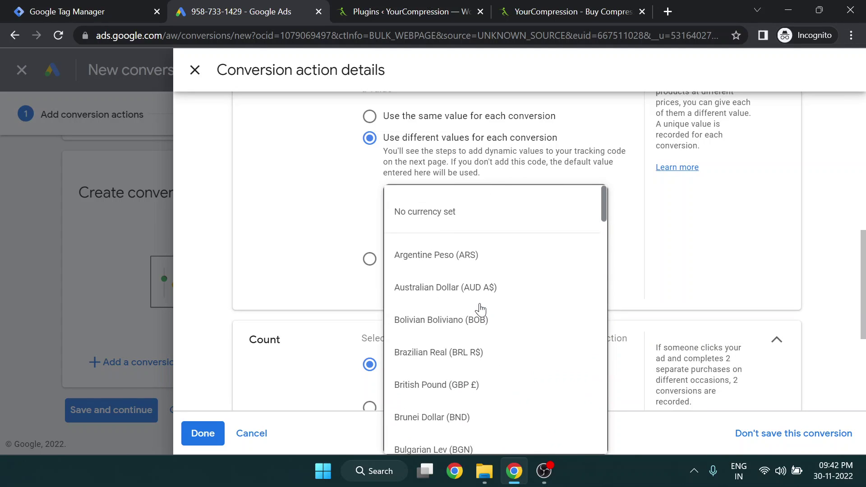
left_click_drag(607, 206, 588, 445)
left_click(493, 381)
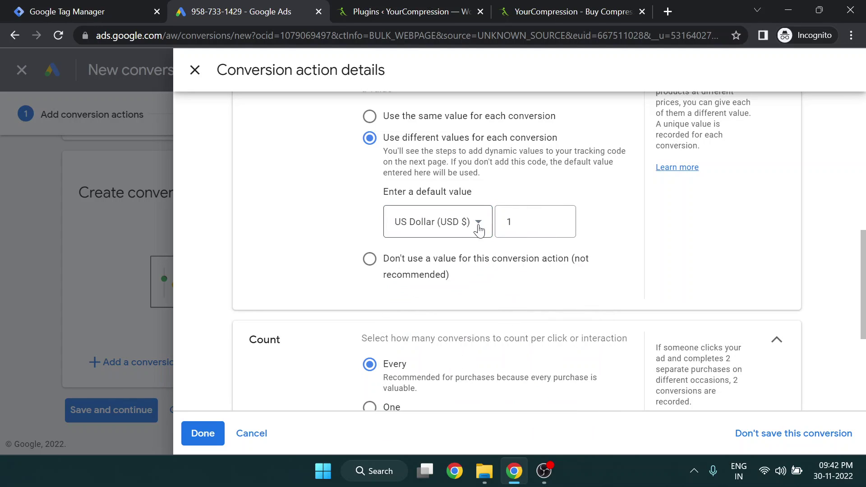
left_click(520, 223)
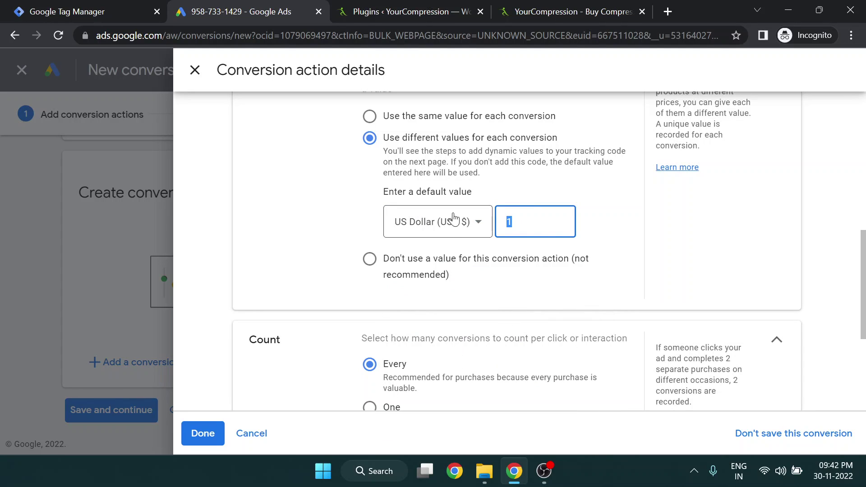
double_click(549, 236)
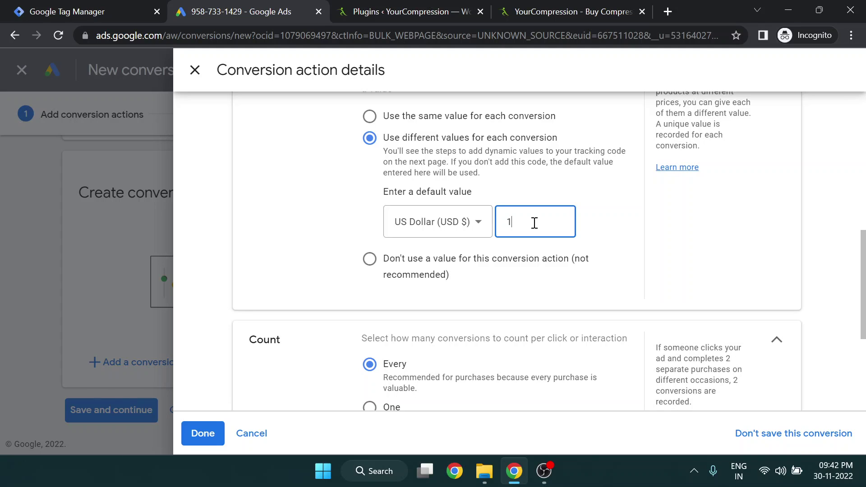
double_click(534, 223)
Check the product prices on the YourCompression store page
left_click(547, 11)
scroll(88, 288, "down", 1)
scroll(84, 283, "down", 2)
left_click(37, 275)
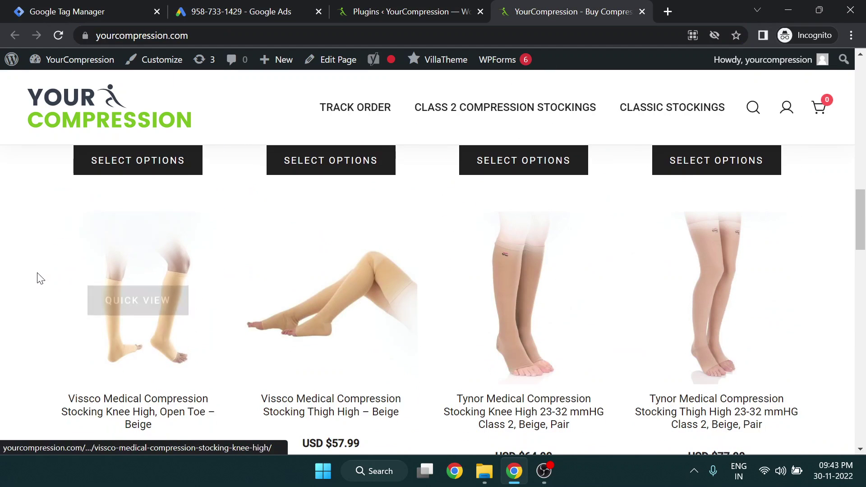
scroll(55, 240, "up", 3)
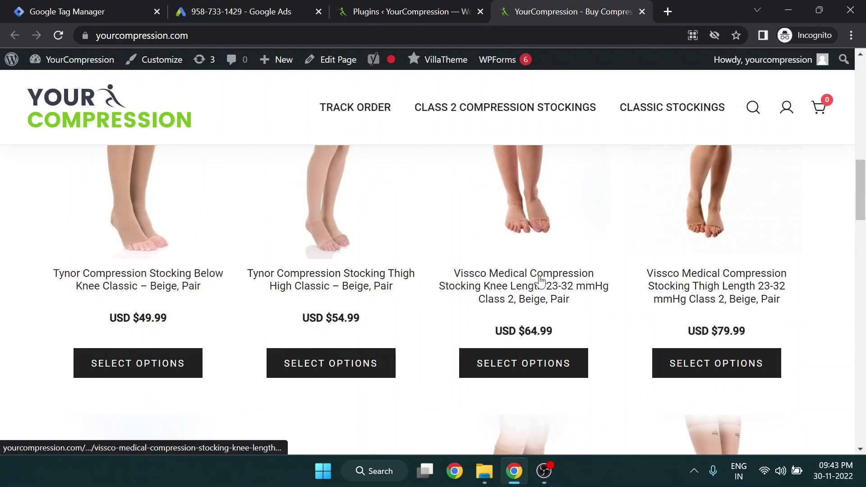
Commit a 50 USD default value, finish the details and save the Purchase conversion action
scroll(599, 329, "down", 6)
left_click(203, 10)
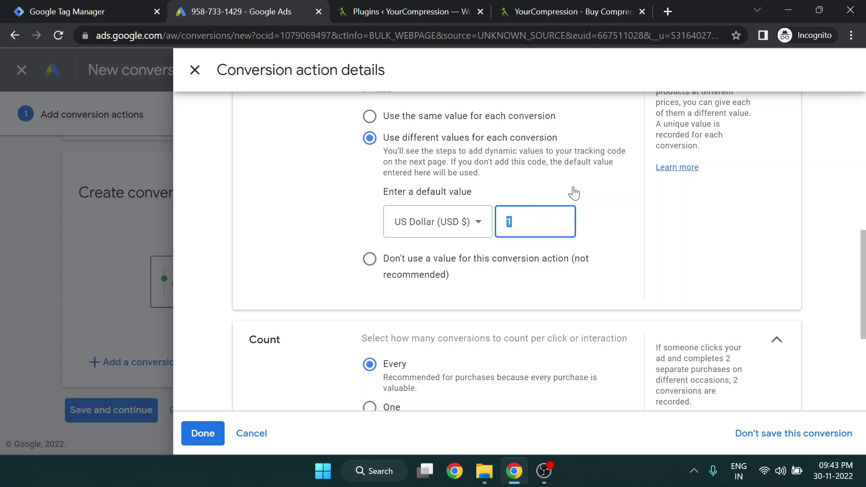
left_click(300, 246)
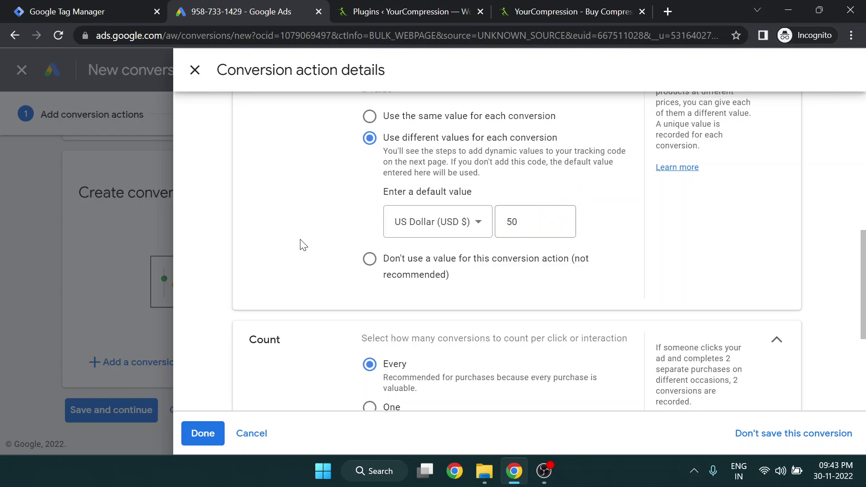
scroll(306, 253, "down", 5)
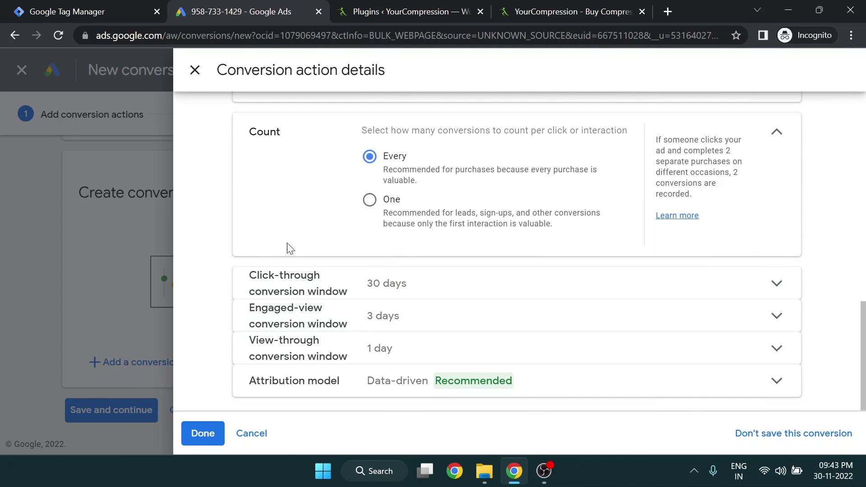
scroll(198, 321, "up", 8)
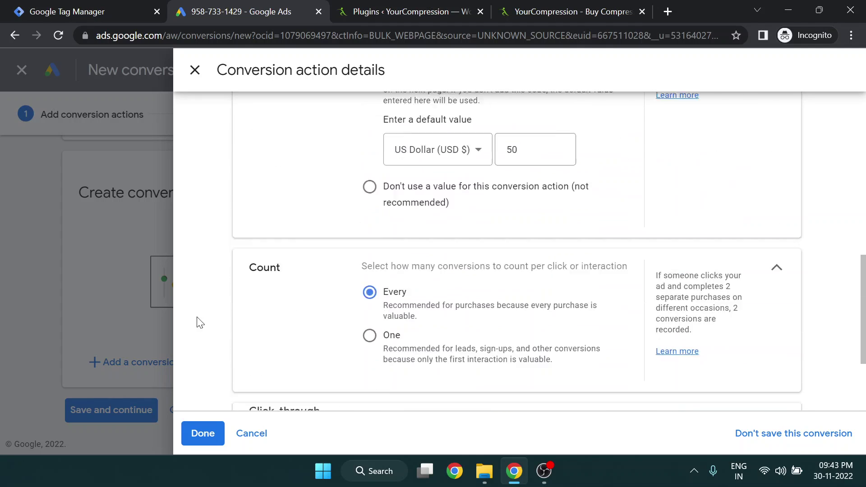
scroll(410, 263, "down", 8)
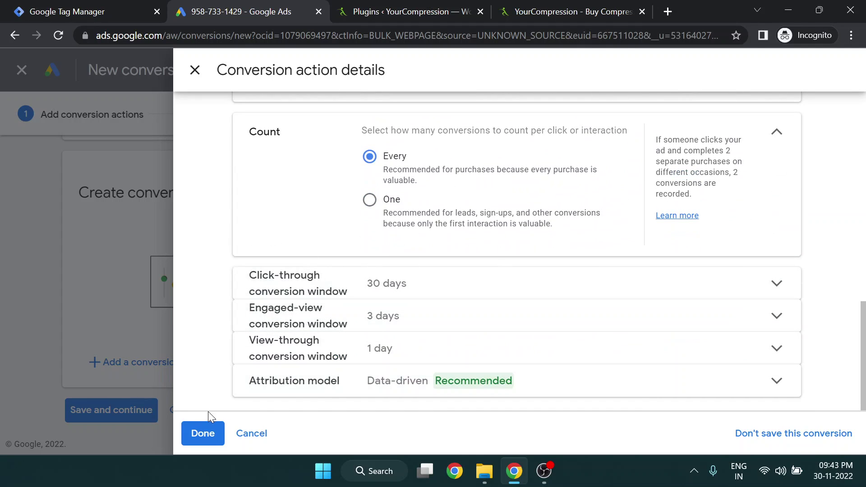
left_click(203, 433)
scroll(129, 334, "down", 2)
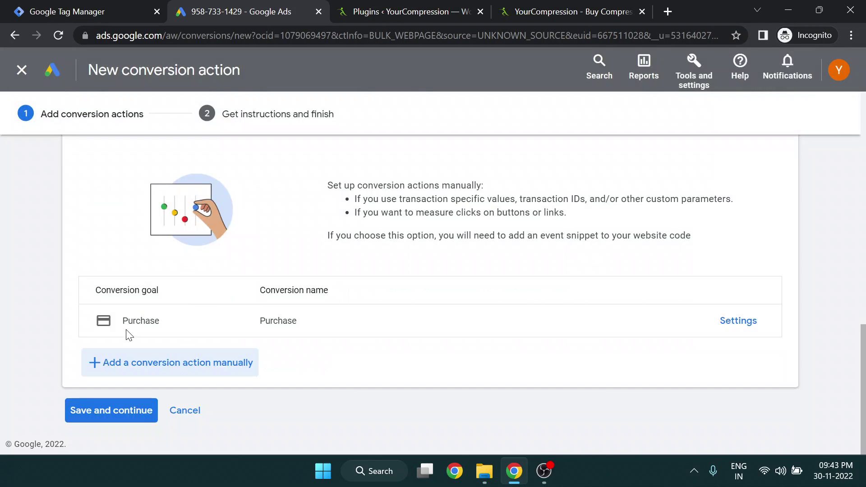
left_click(116, 419)
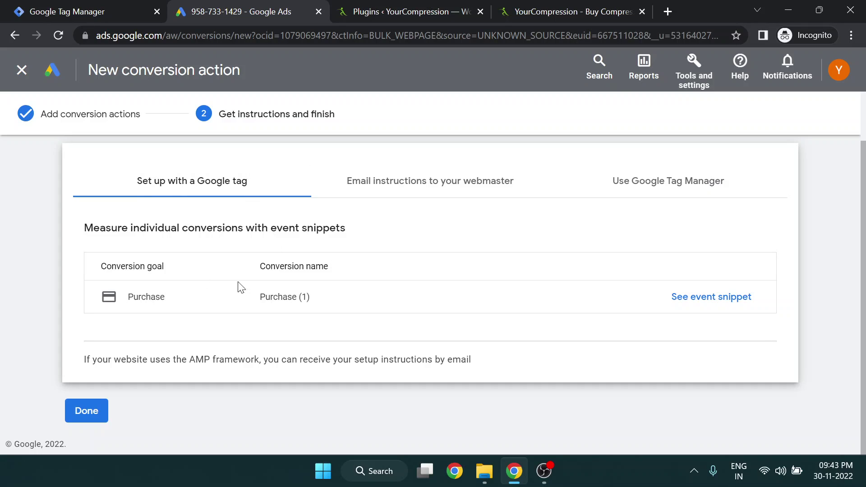
Show the Google Tag Manager setup instructions and review the install tracking tag heading
left_click(658, 178)
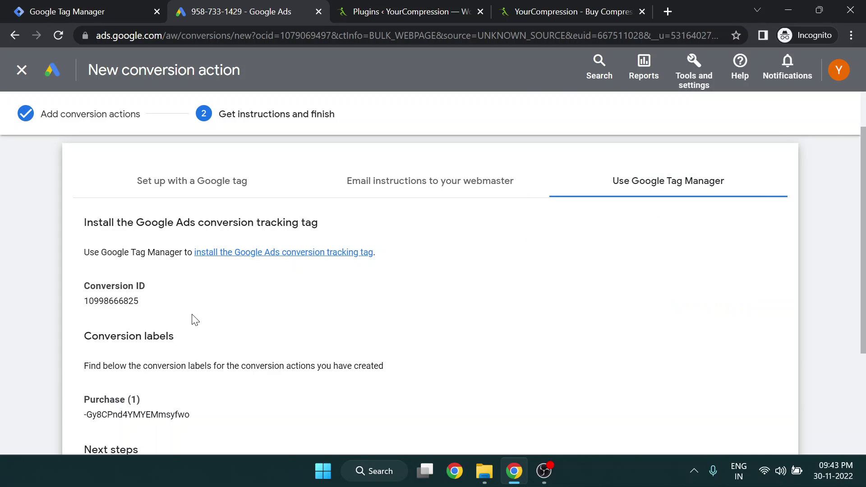
scroll(157, 301, "down", 2)
scroll(160, 304, "up", 2)
left_click_drag(77, 227, 334, 224)
double_click(87, 225)
left_click(153, 227)
Highlight the conversion ID and Purchase conversion label, then switch to Google Tag Manager
scroll(171, 301, "down", 3)
scroll(170, 309, "up", 3)
scroll(162, 291, "down", 1)
scroll(159, 287, "up", 2)
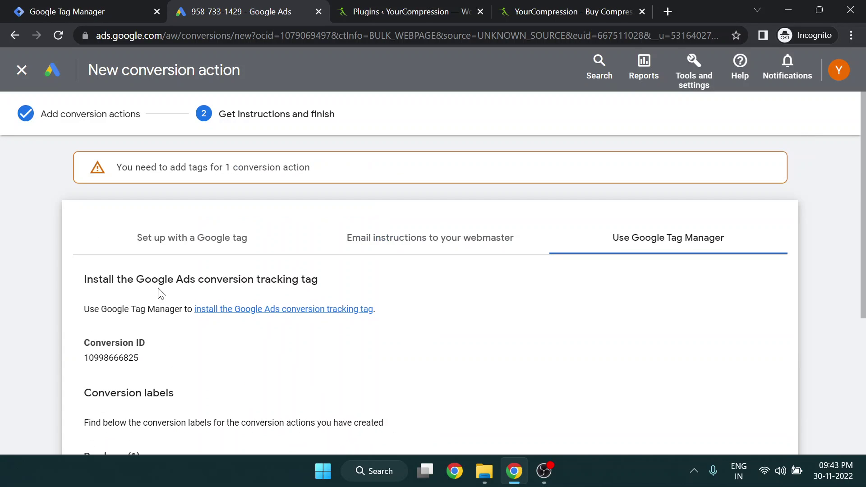
scroll(161, 294, "down", 3)
scroll(161, 301, "up", 3)
scroll(112, 249, "down", 3)
scroll(168, 180, "up", 2)
left_click_drag(167, 255, 74, 257)
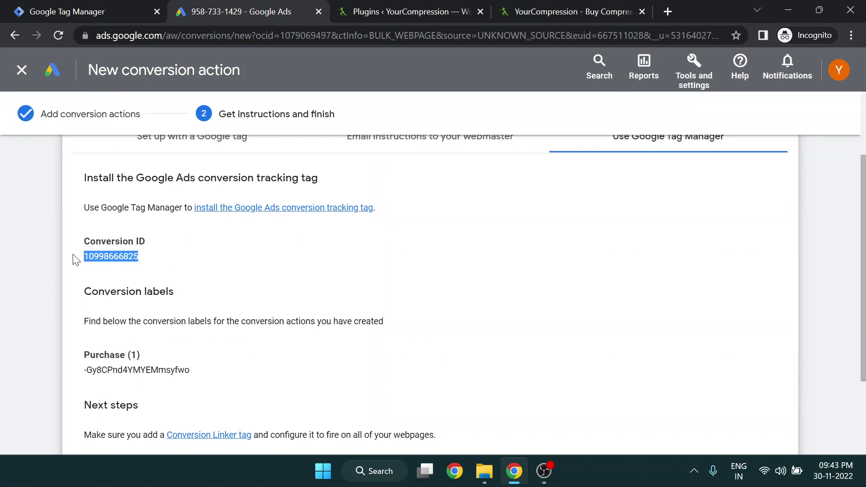
left_click_drag(198, 367, 100, 355)
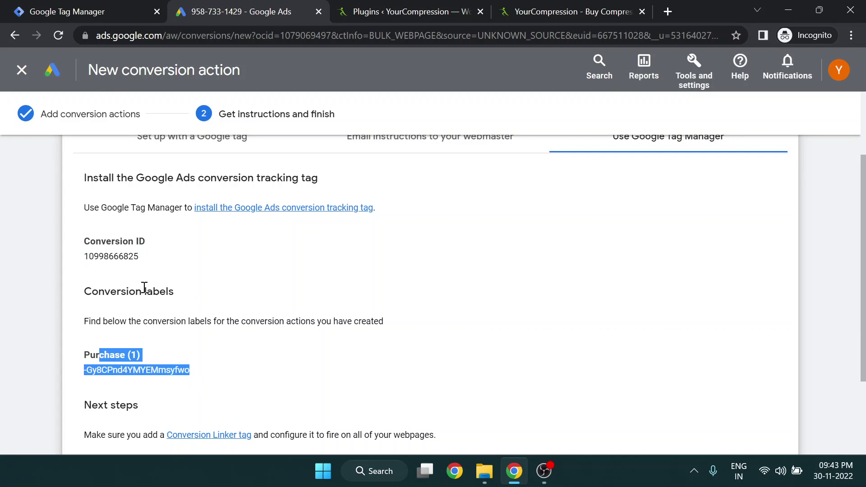
left_click(68, 11)
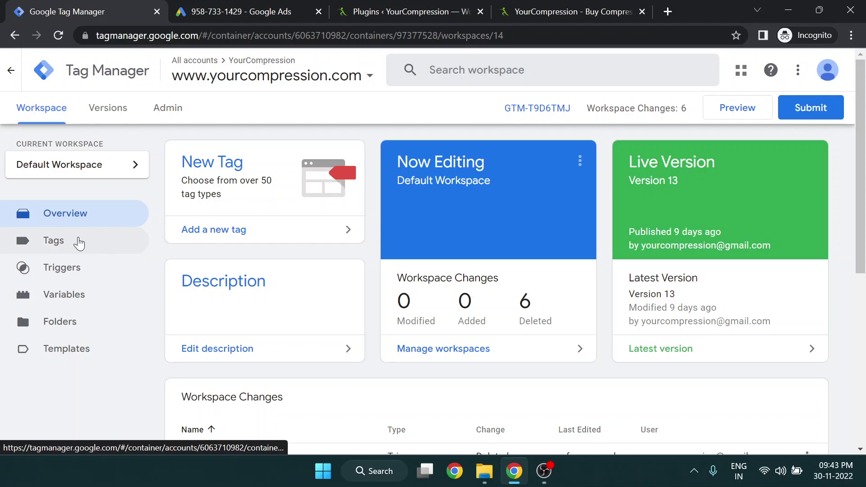
Create a new tag in the Tags list with Google Ads Conversion Tracking as its type
left_click(80, 242)
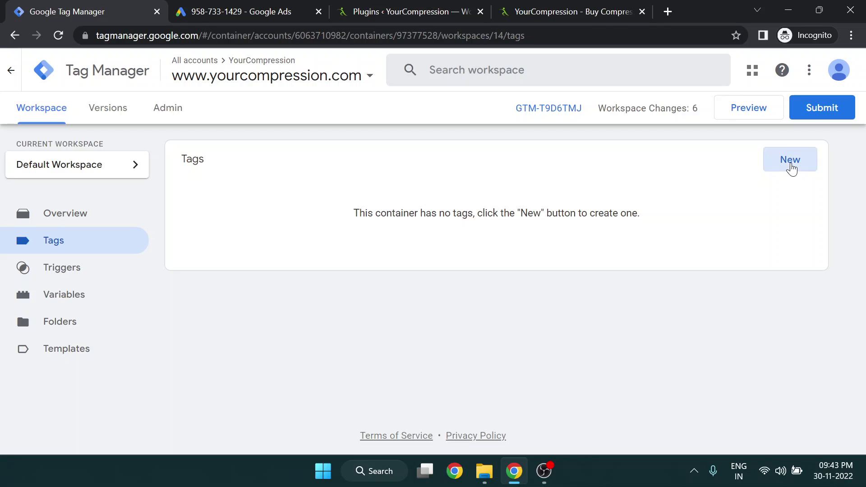
left_click(790, 167)
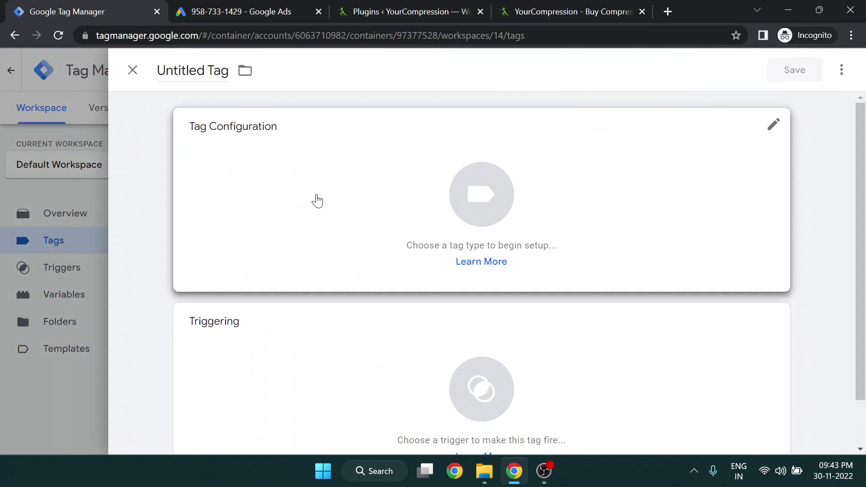
left_click(464, 204)
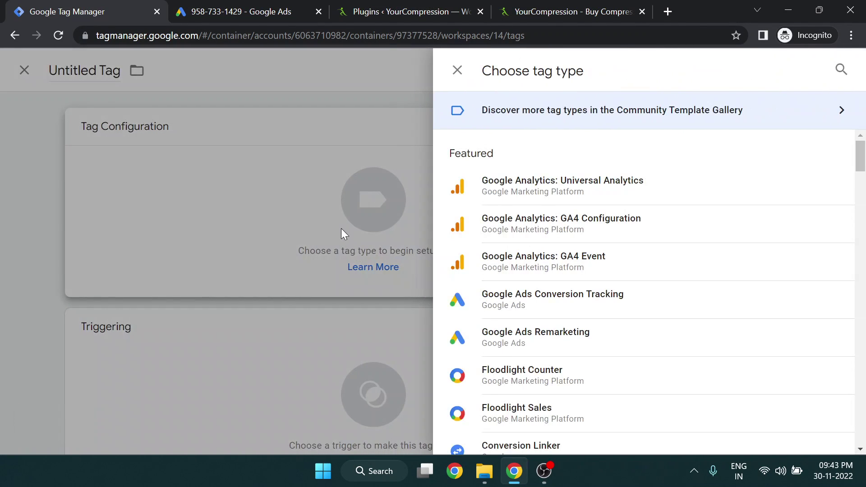
left_click(341, 228)
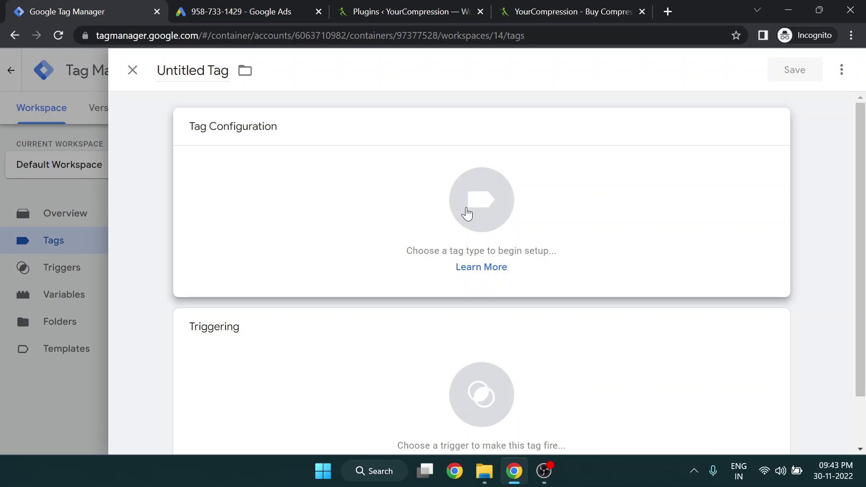
left_click(480, 196)
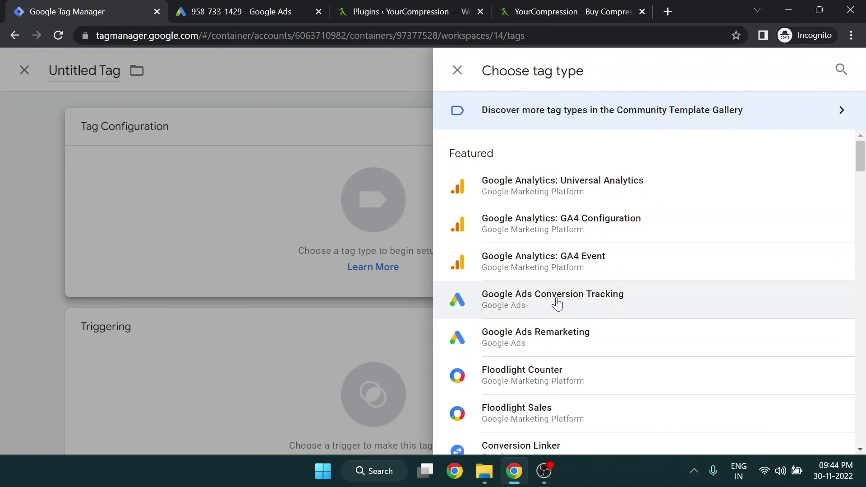
left_click(557, 302)
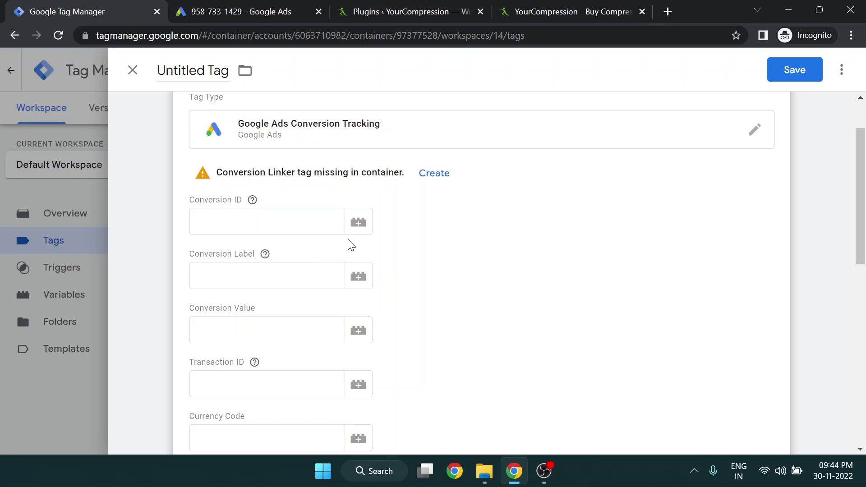
Copy the conversion ID from Google Ads into the tag's Conversion ID field
left_click_drag(161, 255, 82, 257)
key("ctrl+c")
left_click(114, 6)
left_click(253, 227)
left_click(238, 7)
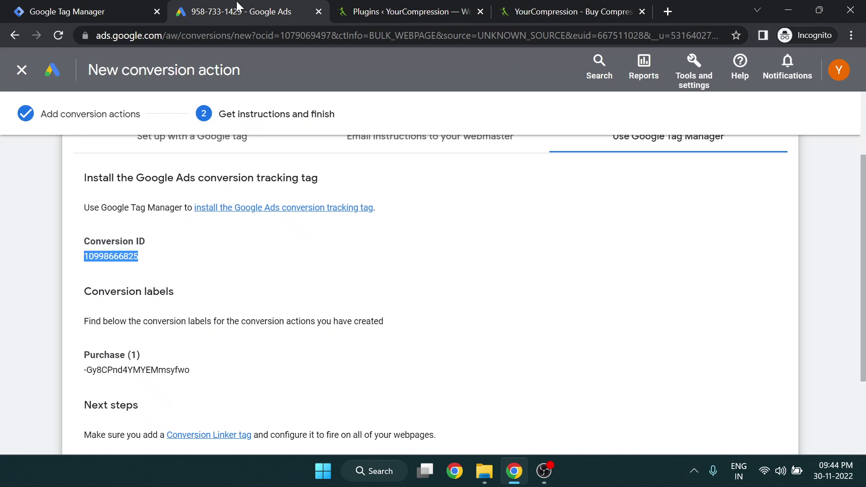
left_click(145, 4)
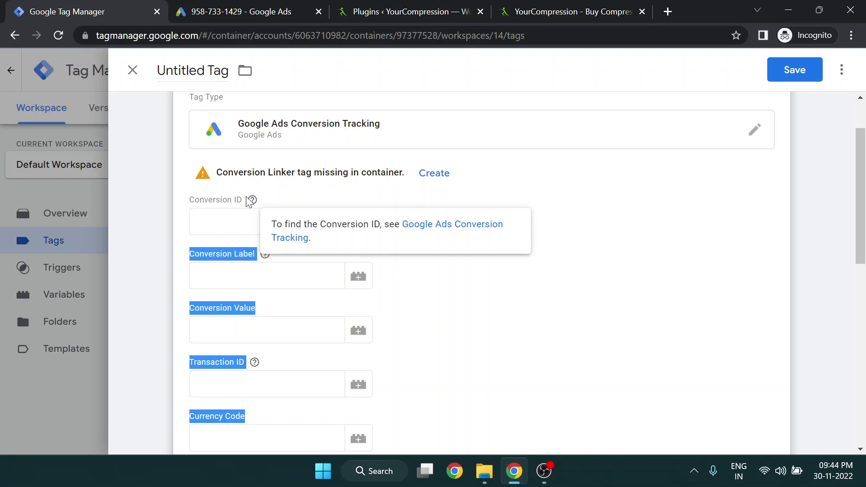
left_click(239, 218)
key("ctrl+v")
left_click_drag(186, 253, 243, 252)
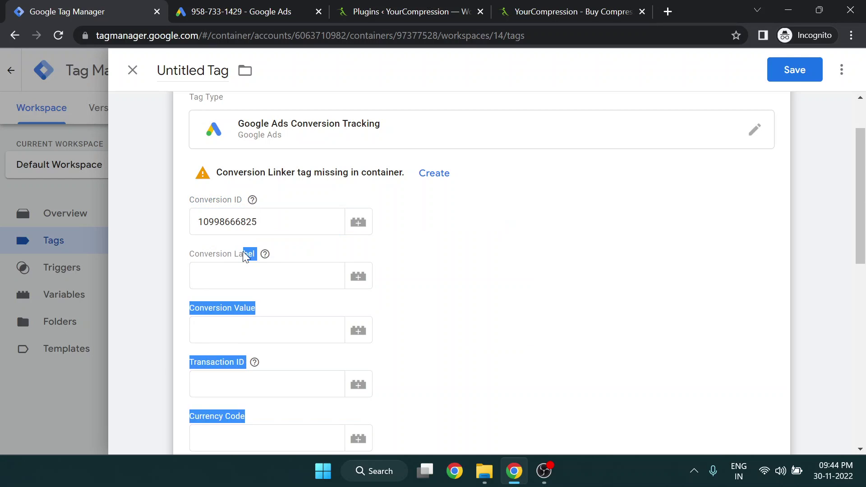
left_click(243, 253)
Copy the Purchase conversion label from Google Ads into the Conversion Label field
left_click(244, 267)
left_click(257, 18)
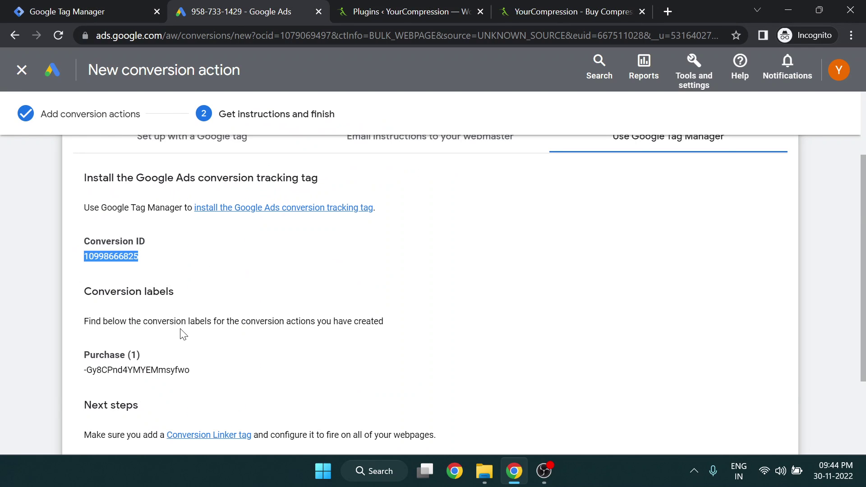
scroll(183, 333, "down", 2)
left_click_drag(190, 268, 81, 276)
key("ctrl+c")
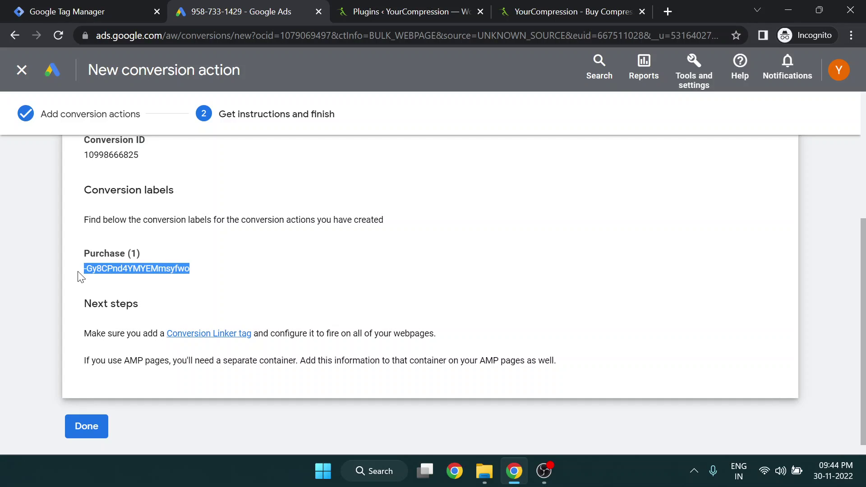
left_click(107, 6)
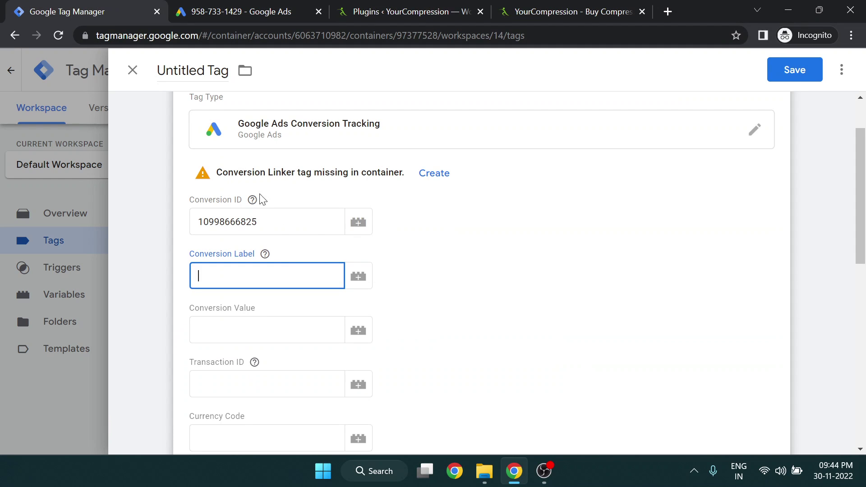
left_click(259, 271)
key("ctrl+v")
key("ctrl+v")
key("ctrl+a")
key("ctrl+v")
left_click(464, 245)
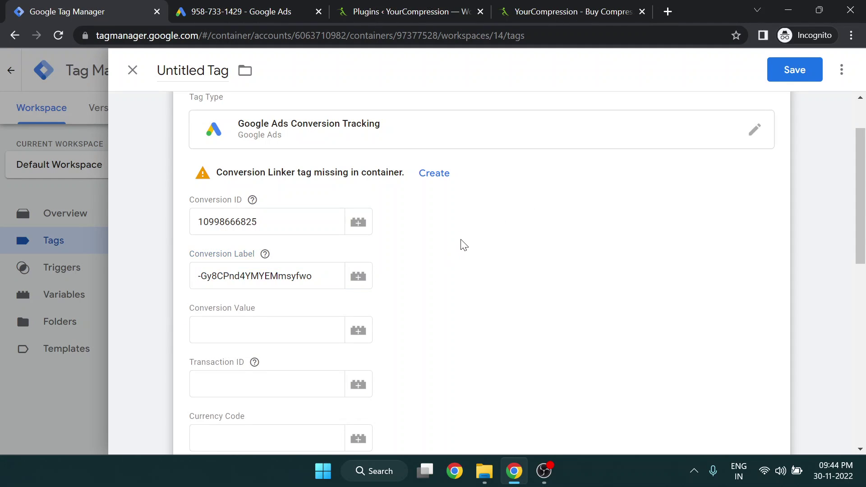
scroll(334, 261, "down", 9)
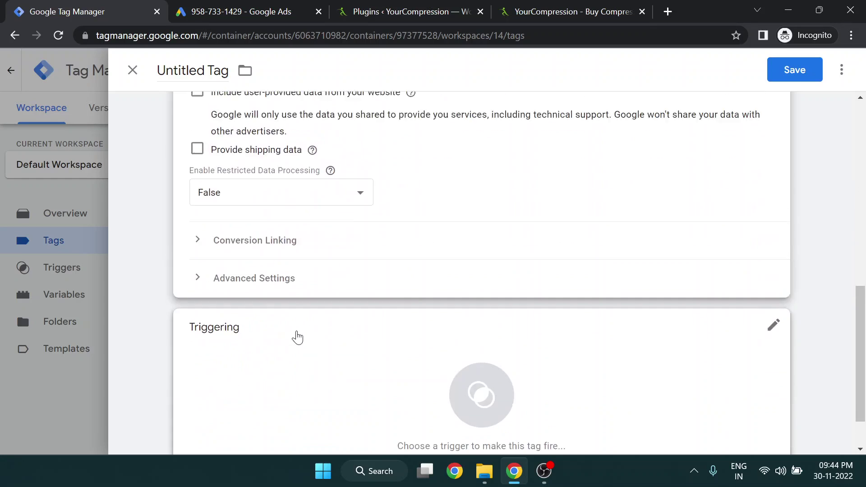
scroll(296, 336, "up", 9)
left_click(270, 338)
scroll(294, 315, "down", 4)
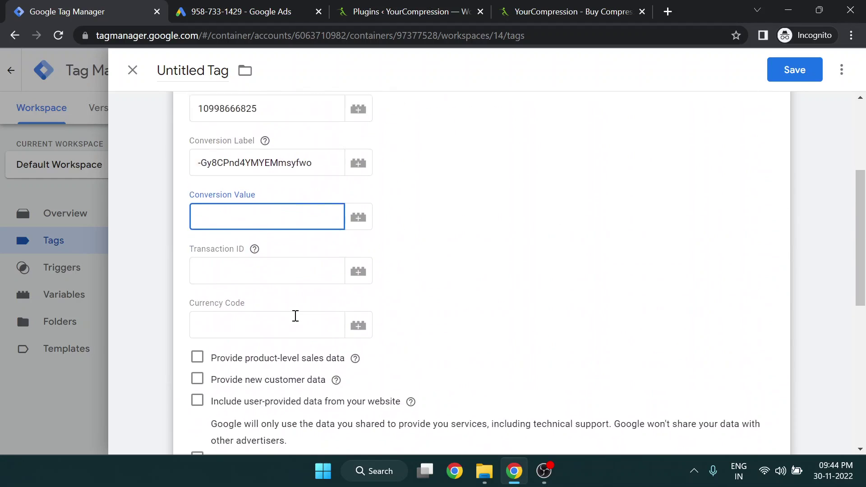
scroll(294, 315, "up", 5)
Rename the tag 'Google Ads Purchase Tracking' and save it without a trigger
left_click(204, 73)
type("G")
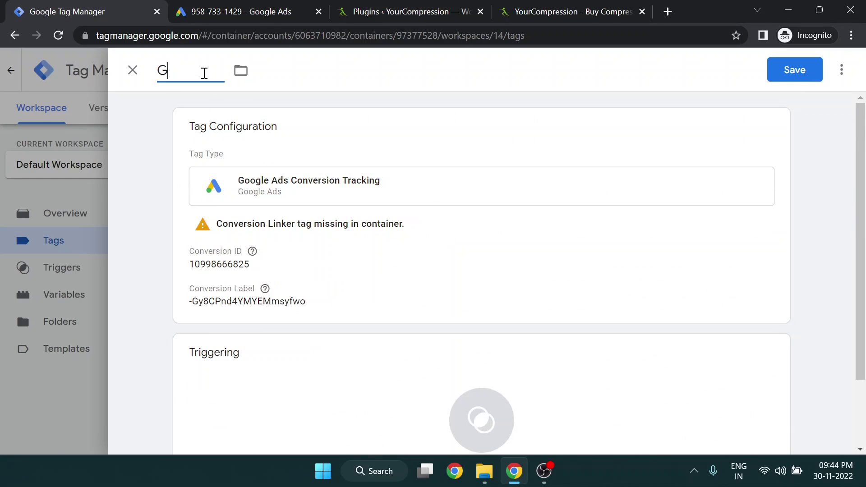
type("oogle Ads Tracki")
key("BackSpace")
key("BackSpace")
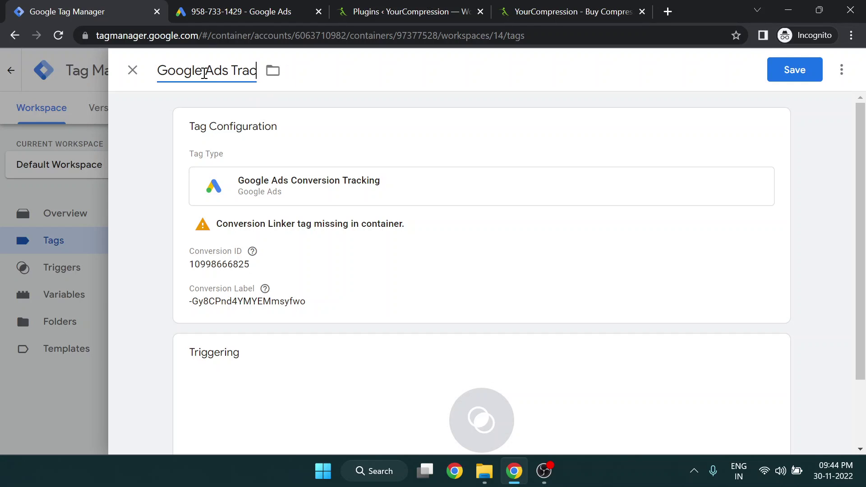
key("BackSpace")
key("BackSpace")
key("BackSpace")
key("BackSpace")
type("Purchase Tracking")
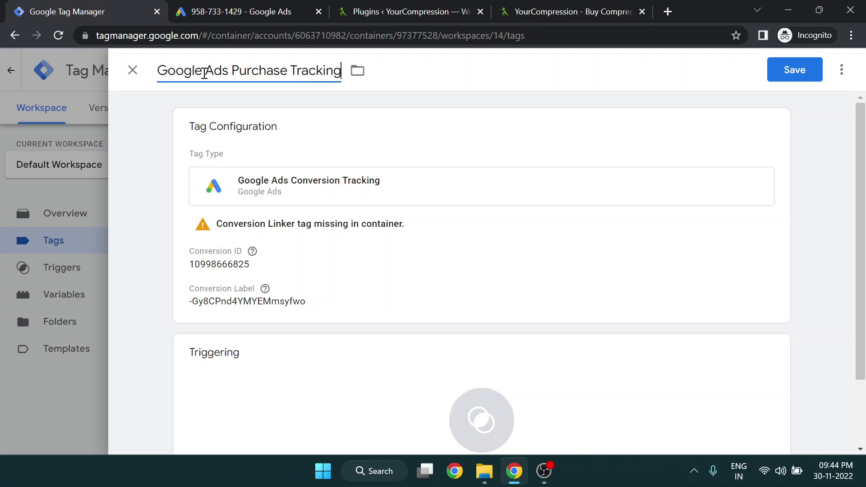
left_click(143, 259)
scroll(158, 260, "down", 2)
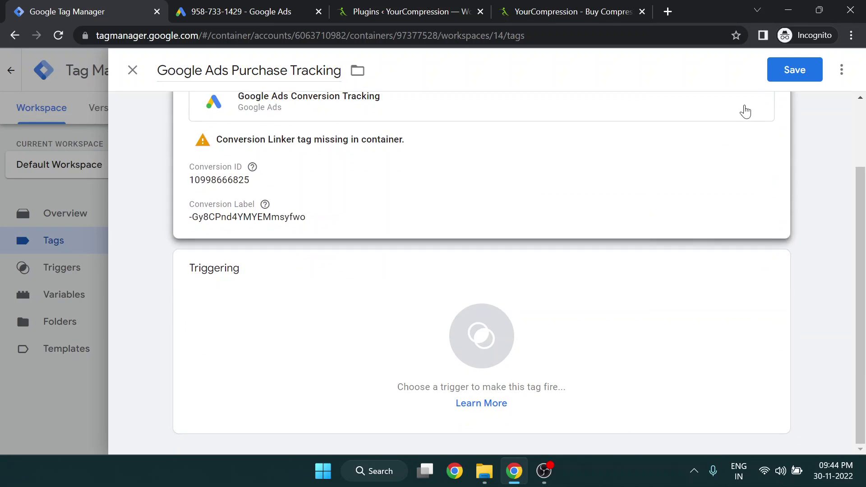
left_click(788, 72)
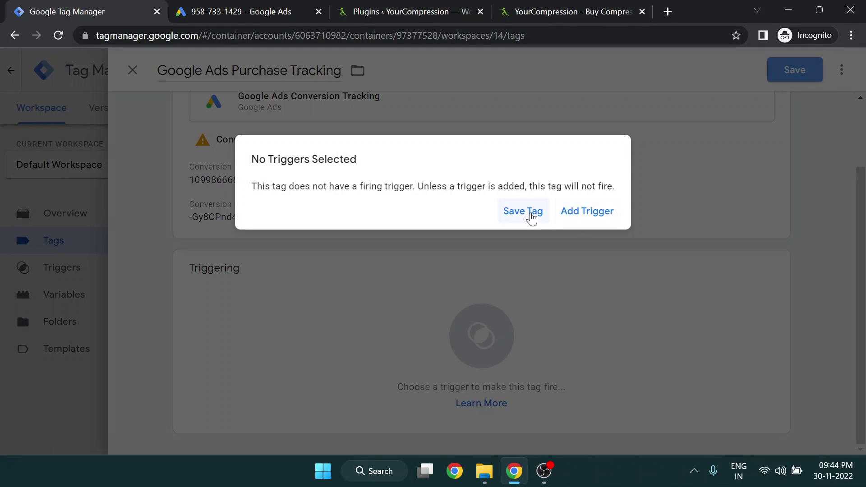
left_click(529, 218)
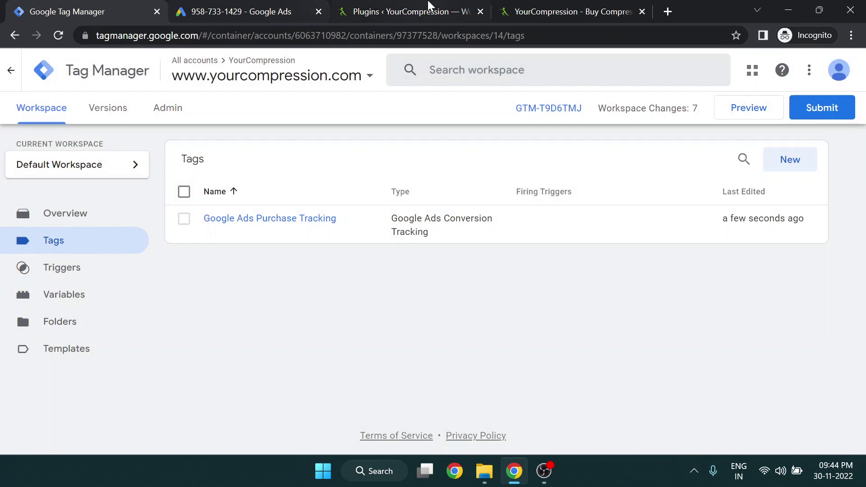
Search the WordPress plugin directory for the GTM4WP plugin
left_click(411, 11)
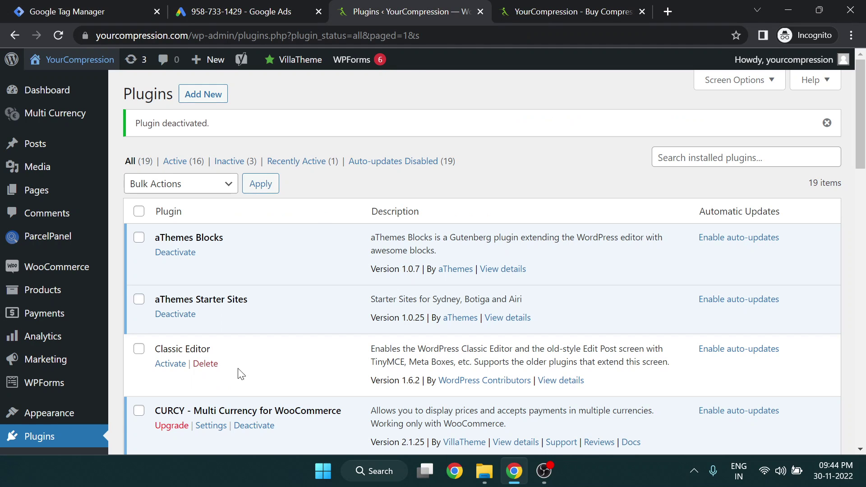
scroll(96, 415, "down", 3)
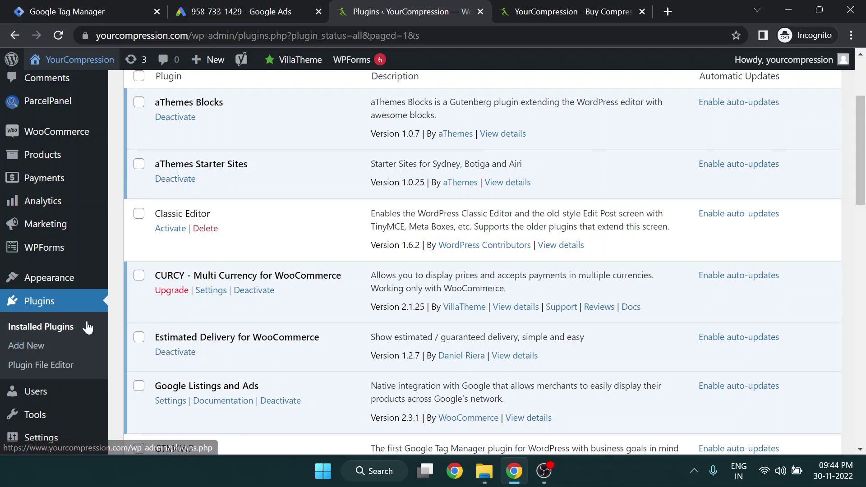
left_click(53, 346)
scroll(317, 273, "down", 6)
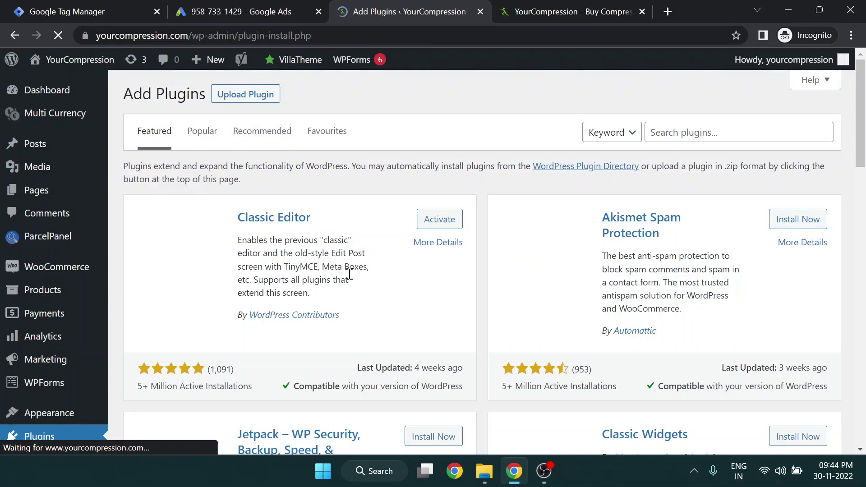
left_click(703, 132)
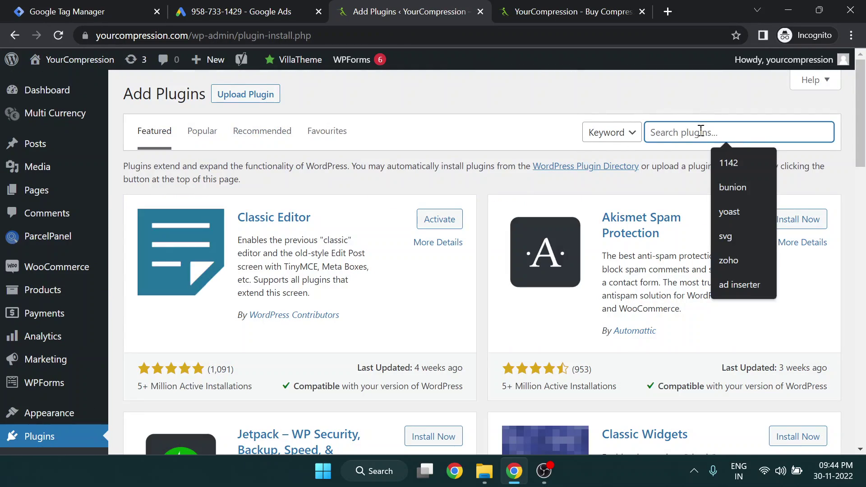
type("gtm")
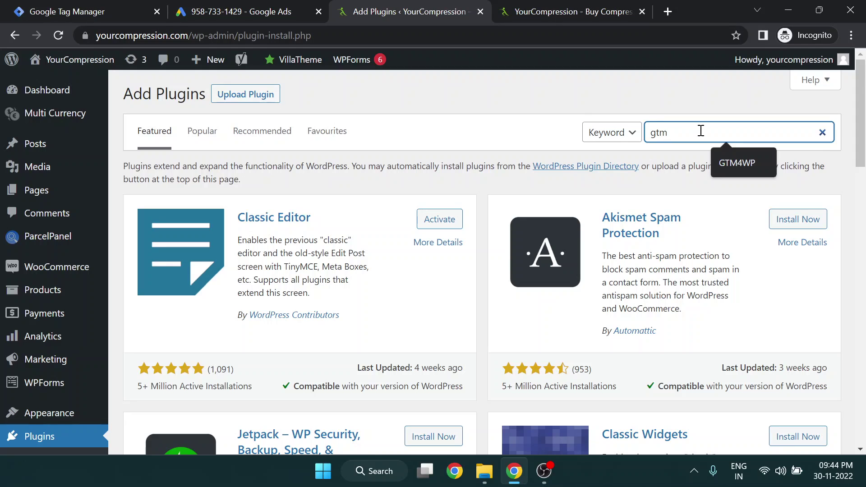
left_click(739, 159)
left_click(735, 142)
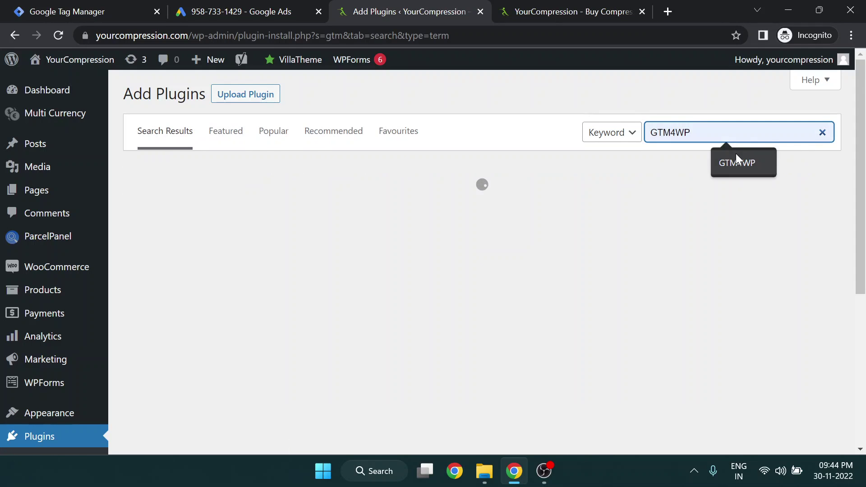
left_click(728, 149)
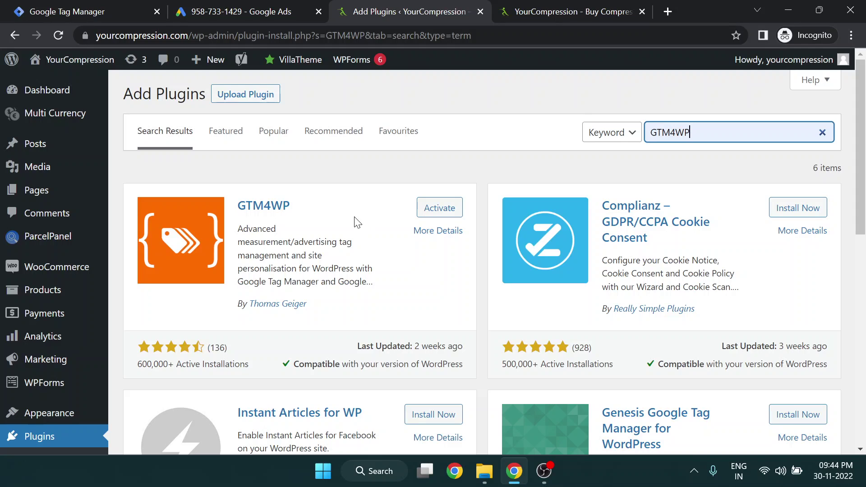
Activate GTM4WP and open its Google Tag Manager settings page
left_click_drag(348, 211, 238, 205)
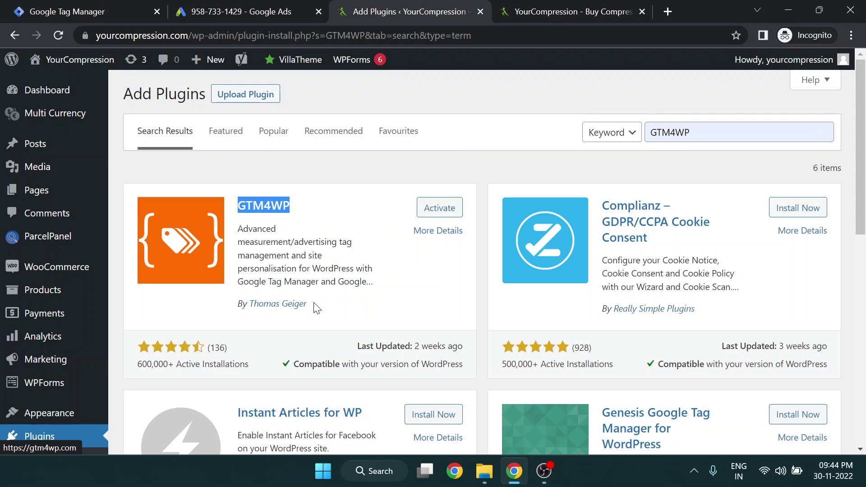
left_click_drag(317, 309, 240, 303)
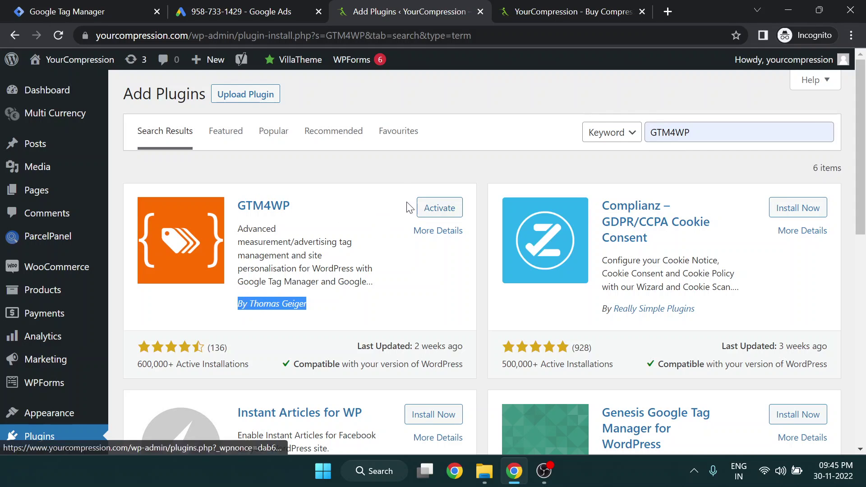
left_click(396, 177)
left_click(417, 212)
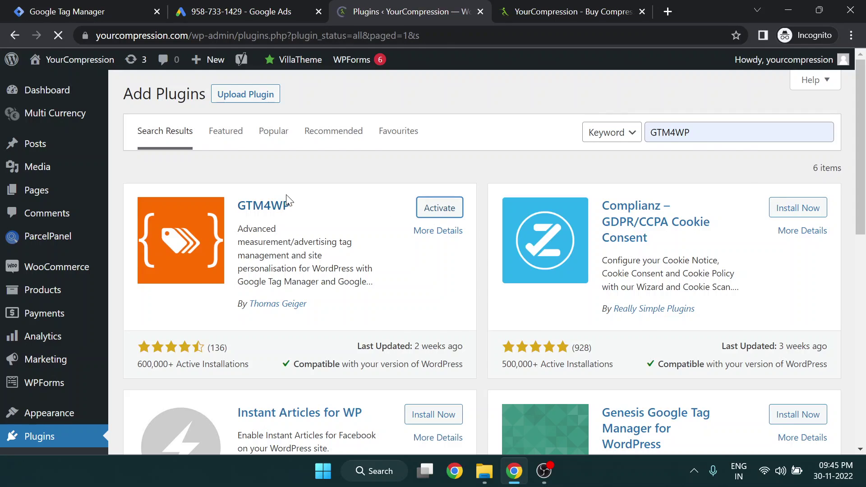
scroll(286, 269, "down", 3)
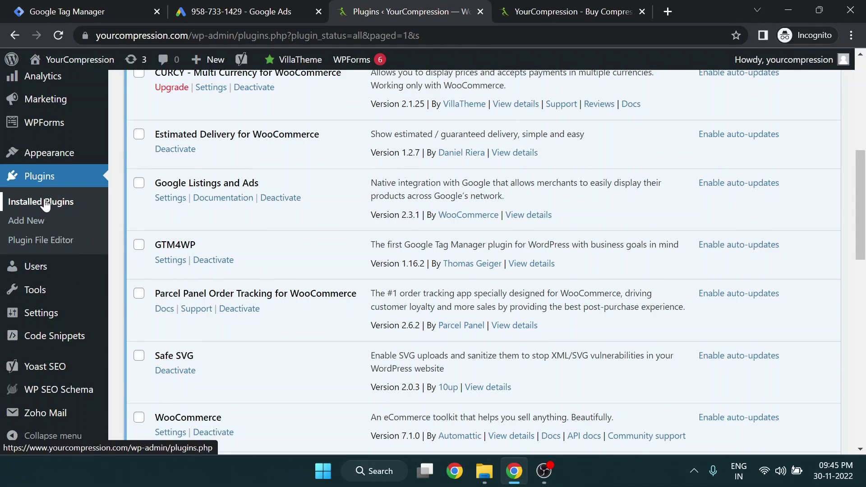
scroll(97, 207, "up", 5)
scroll(172, 218, "down", 5)
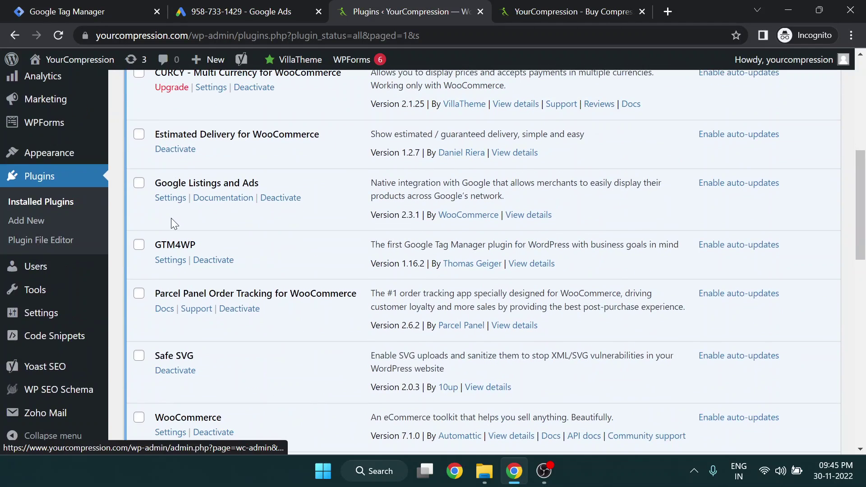
left_click(171, 260)
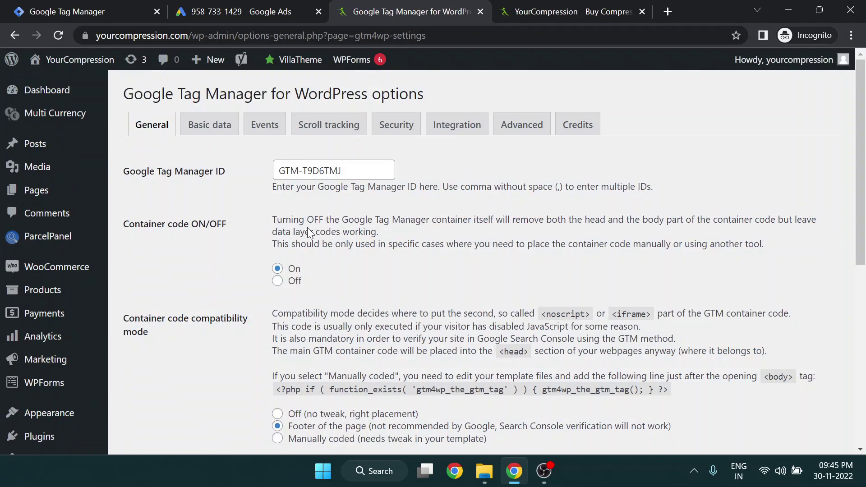
Copy the container ID GTM-T9D6TMJ from the Tag Manager workspace
left_click(276, 9)
scroll(518, 194, "up", 5)
left_click(62, 9)
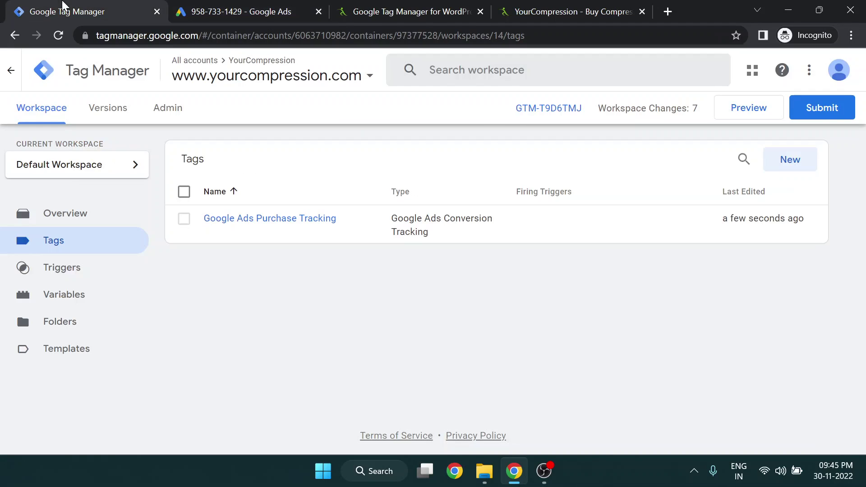
left_click(284, 9)
left_click(370, 6)
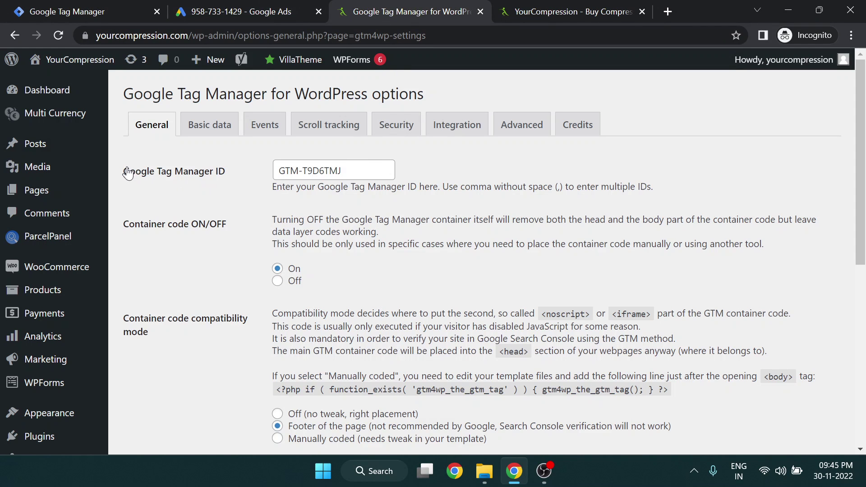
left_click_drag(123, 172, 406, 172)
left_click(350, 174)
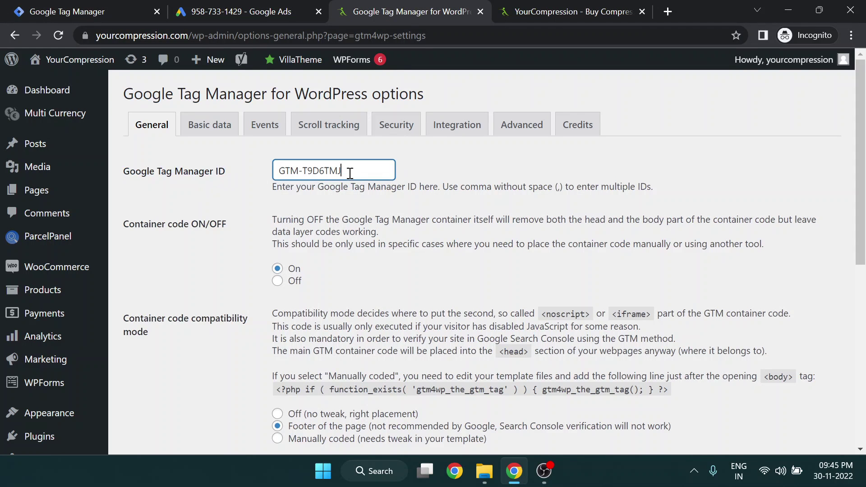
left_click(131, 7)
left_click_drag(498, 115, 587, 110)
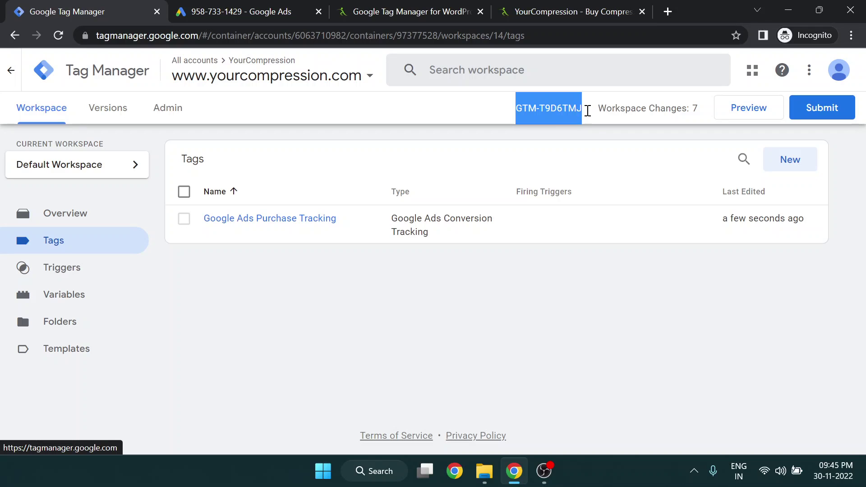
left_click_drag(50, 12, 242, 9)
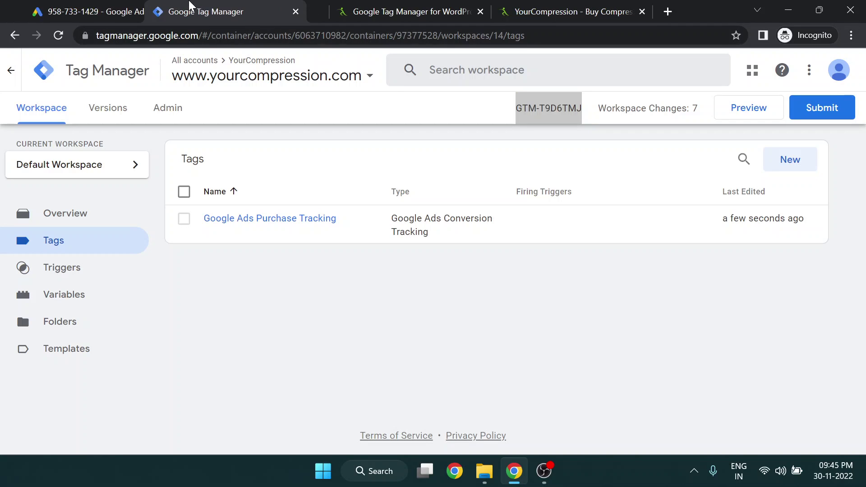
left_click_drag(493, 112, 584, 108)
Paste GTM-T9D6TMJ as the only value in the Google Tag Manager ID field
left_click(381, 6)
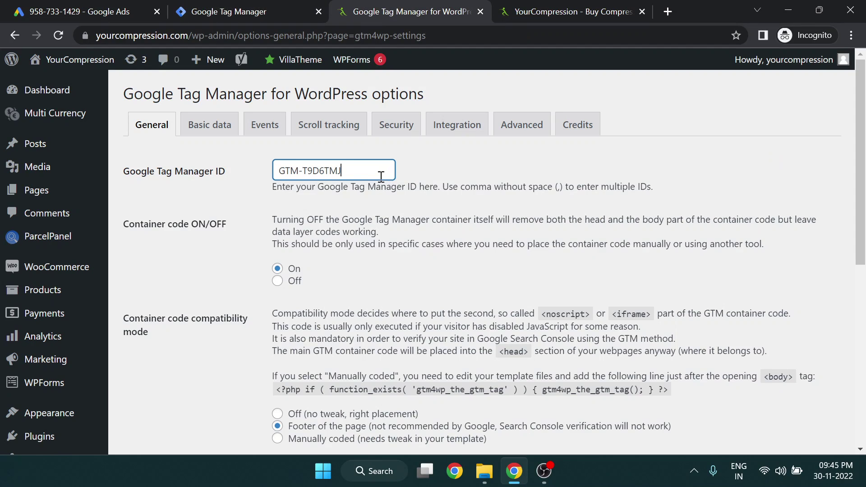
key("ctrl+a")
key("ctrl+c")
left_click(374, 176)
key("ctrl+v")
key("ctrl+a")
key("ctrl+v")
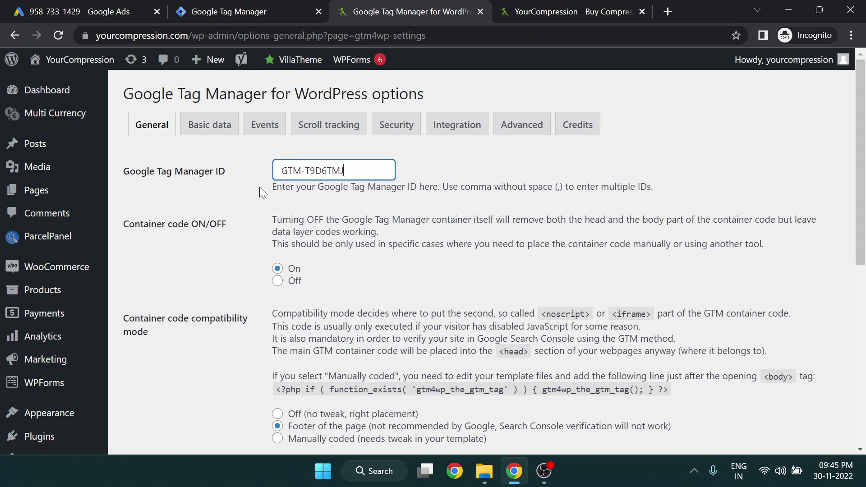
left_click(241, 213)
Review the container code settings and save the plugin's general settings
scroll(244, 210, "down", 1)
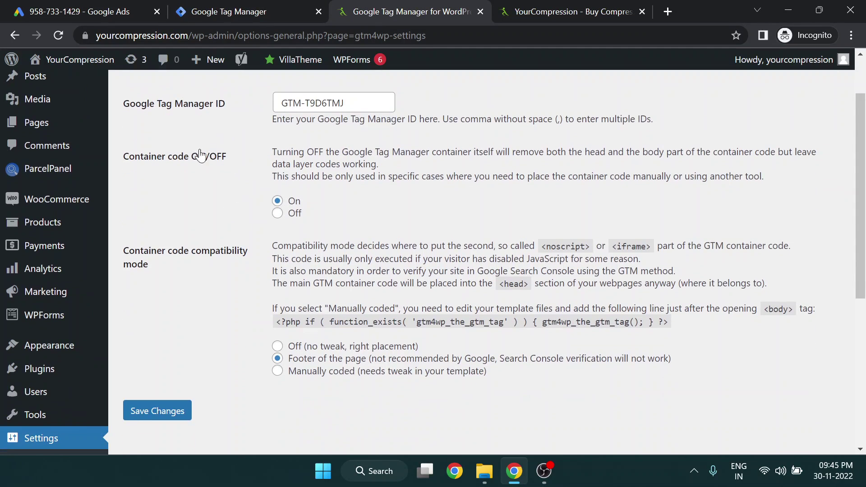
left_click_drag(120, 165, 213, 170)
left_click(213, 191)
left_click_drag(117, 248, 152, 257)
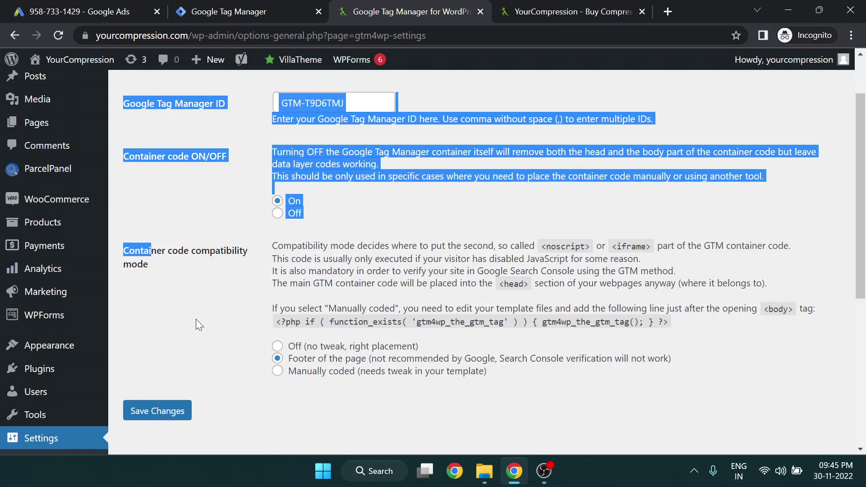
left_click(197, 337)
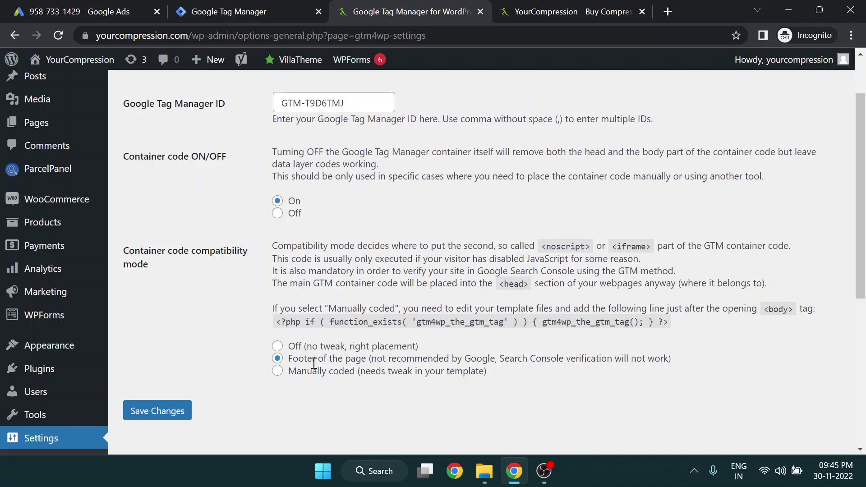
left_click(188, 411)
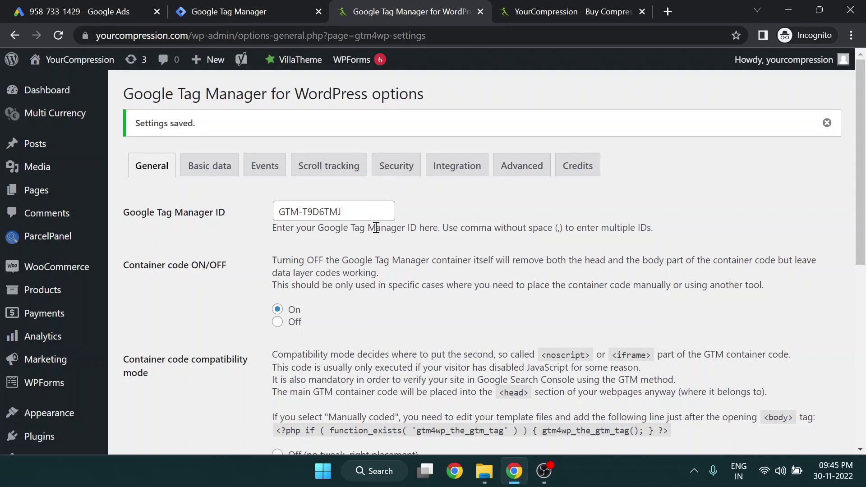
Turn on Track enhanced e-commerce in the WooCommerce integration options
left_click(457, 165)
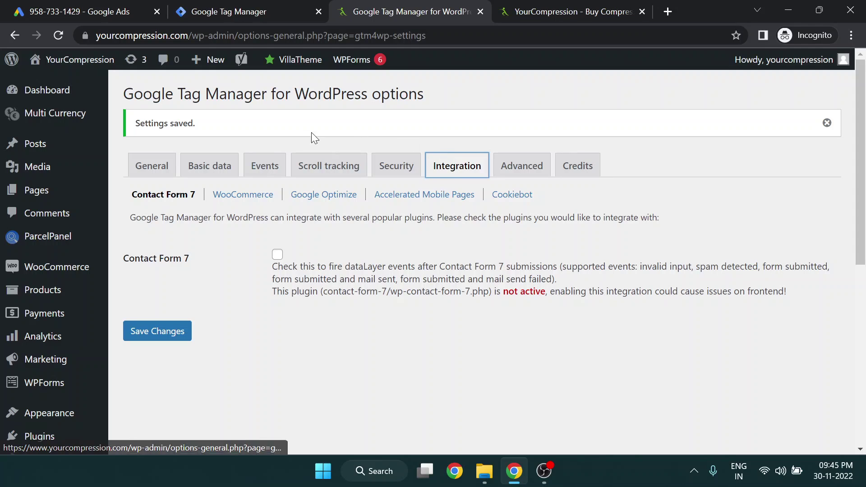
left_click(240, 194)
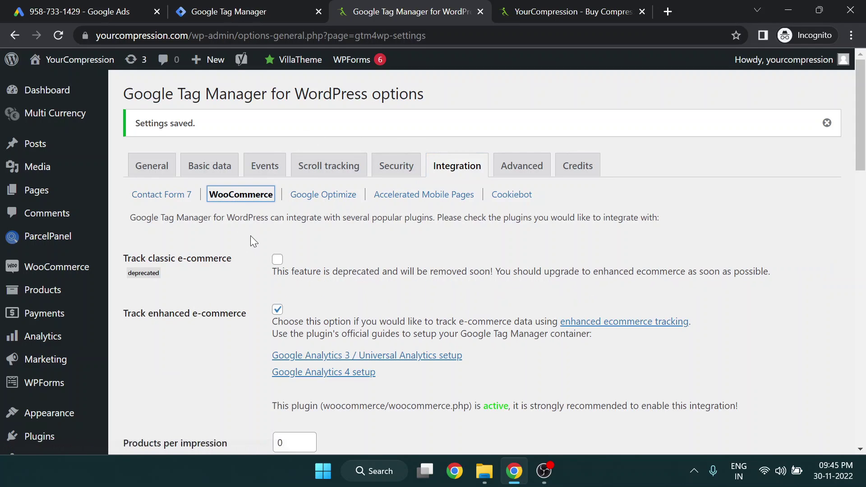
scroll(271, 203, "down", 3)
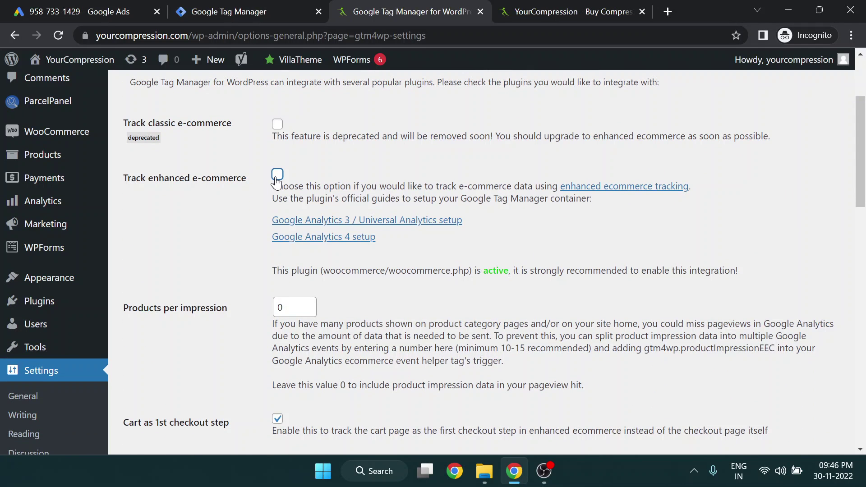
left_click(277, 180)
left_click_drag(121, 180, 251, 182)
left_click(214, 220)
Review the remaining WooCommerce options, including Retail vertical and SKU, and save them
scroll(200, 229, "down", 3)
scroll(252, 203, "down", 2)
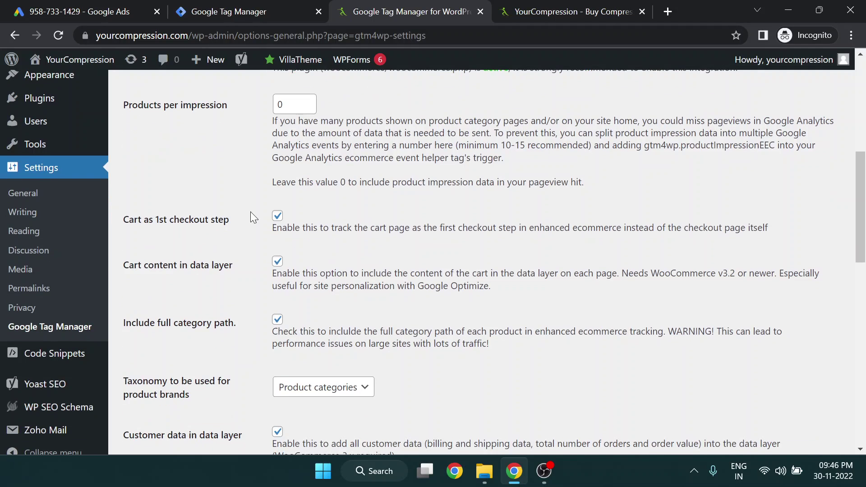
left_click_drag(119, 104, 236, 104)
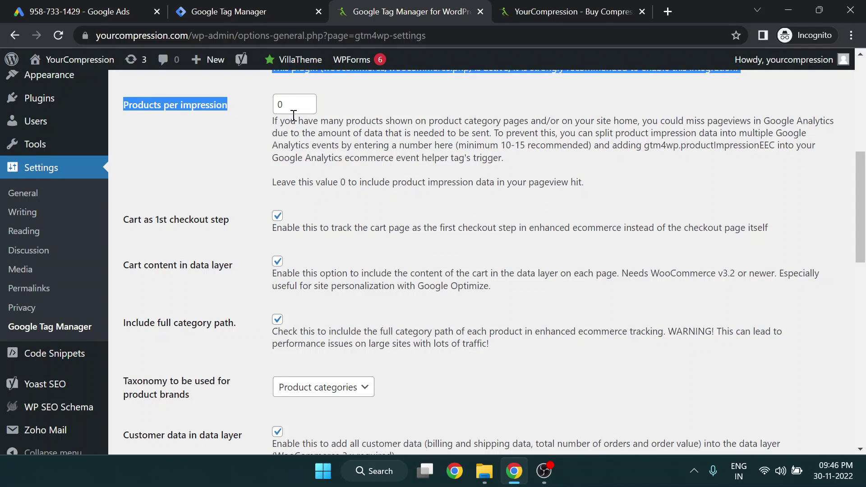
scroll(229, 228, "down", 5)
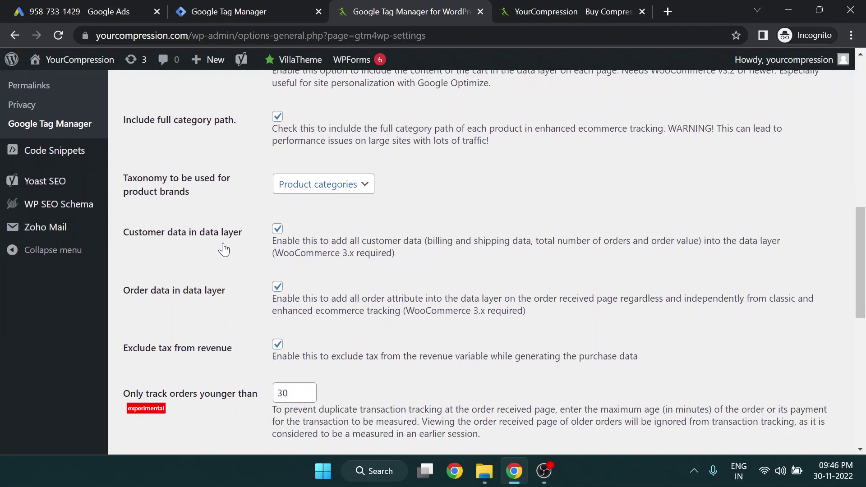
scroll(226, 249, "down", 2)
scroll(226, 249, "down", 3)
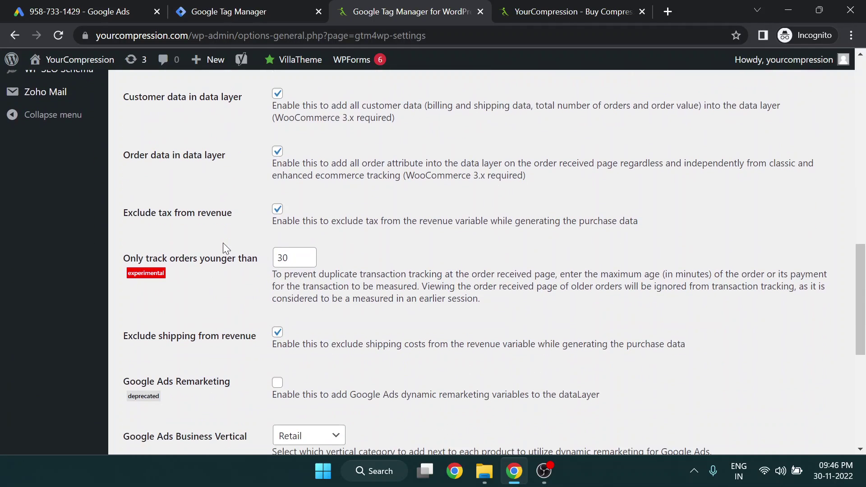
scroll(223, 245, "down", 3)
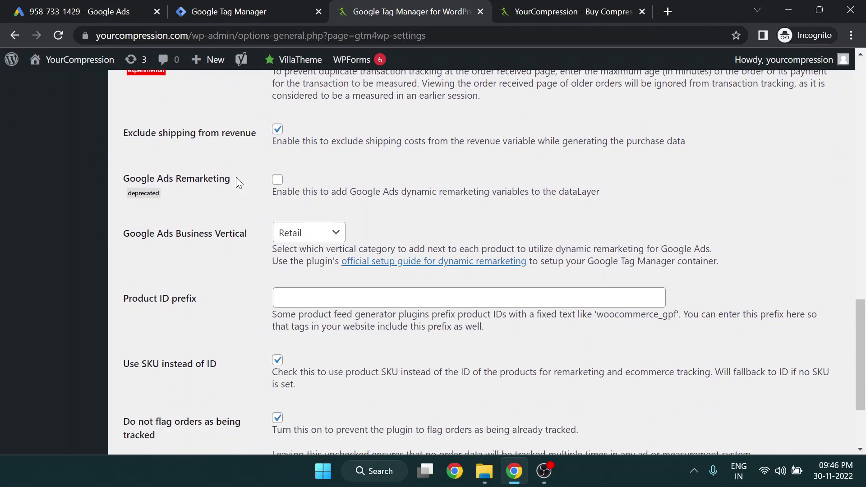
mouse_move(235, 179)
left_mouse_down()
mouse_move(126, 183)
mouse_move(234, 175)
left_mouse_up()
left_click(218, 214)
left_click(226, 212)
scroll(228, 208, "down", 2)
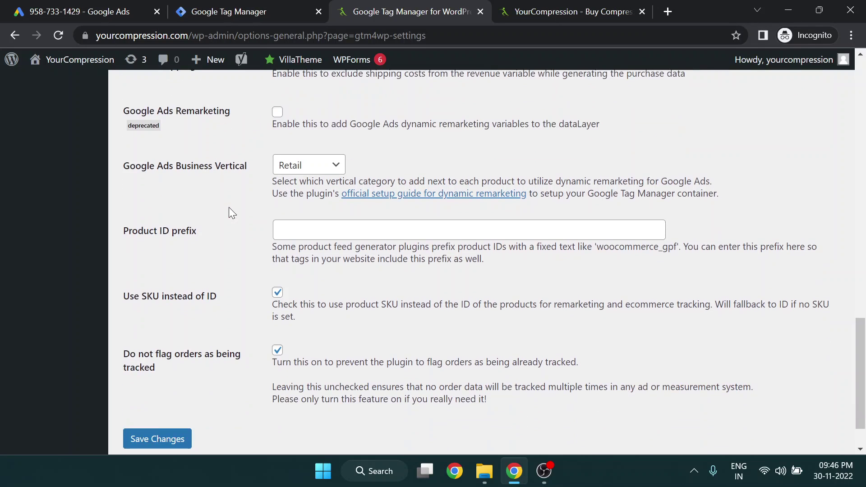
scroll(229, 208, "down", 1)
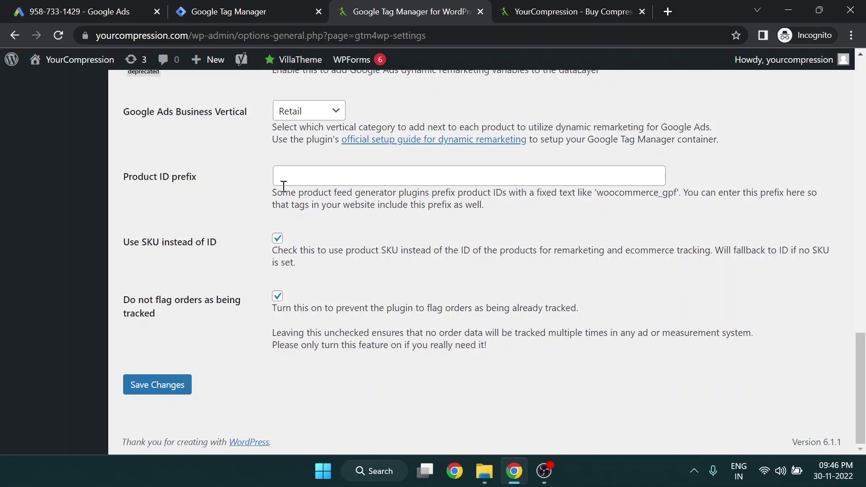
left_click(160, 390)
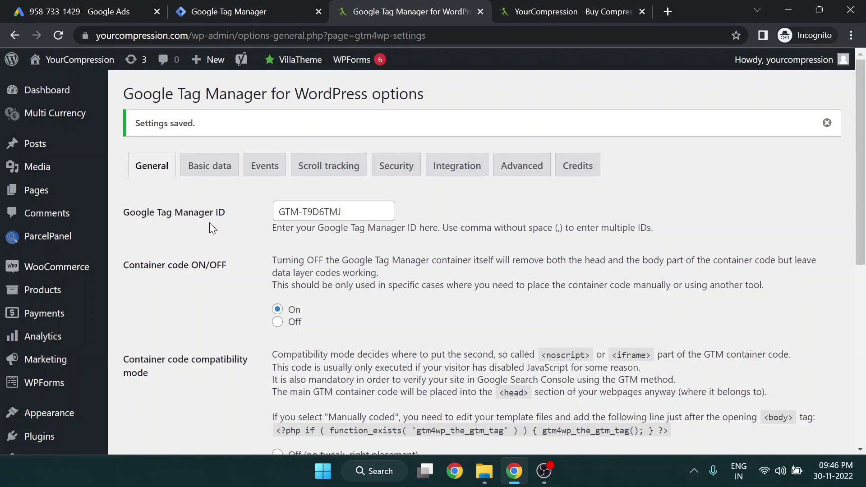
left_click(45, 5)
left_click(220, 7)
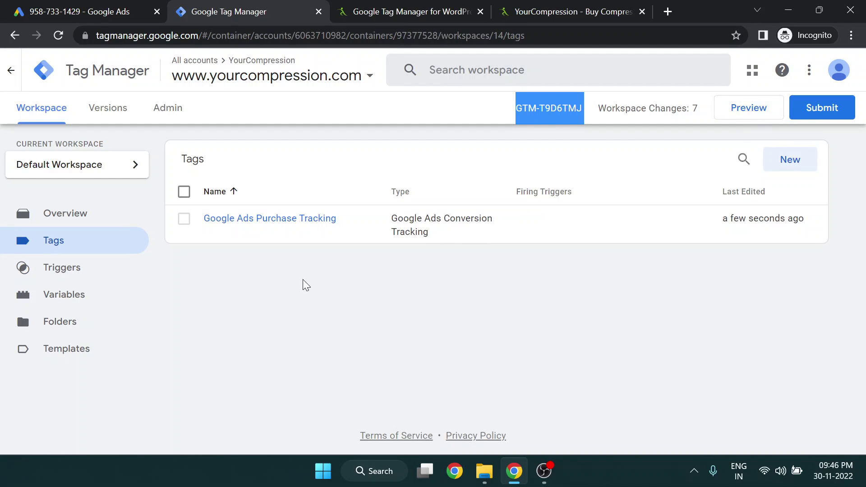
left_click(748, 111)
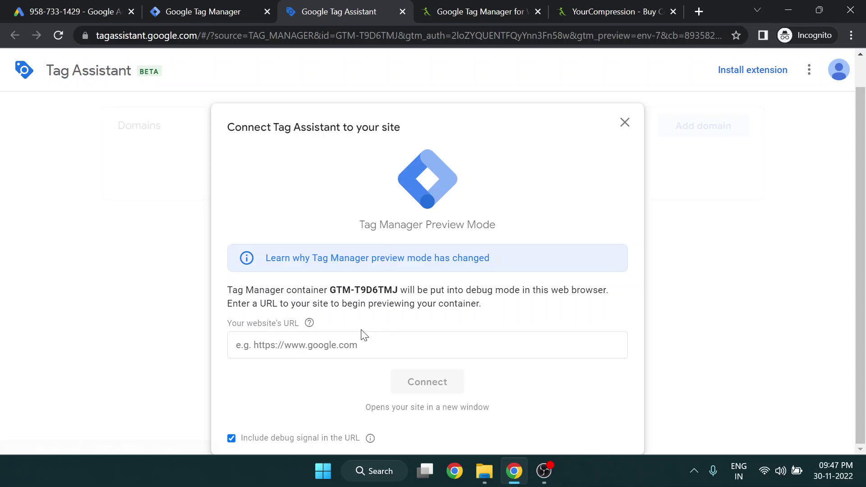
left_click(359, 345)
left_click(350, 402)
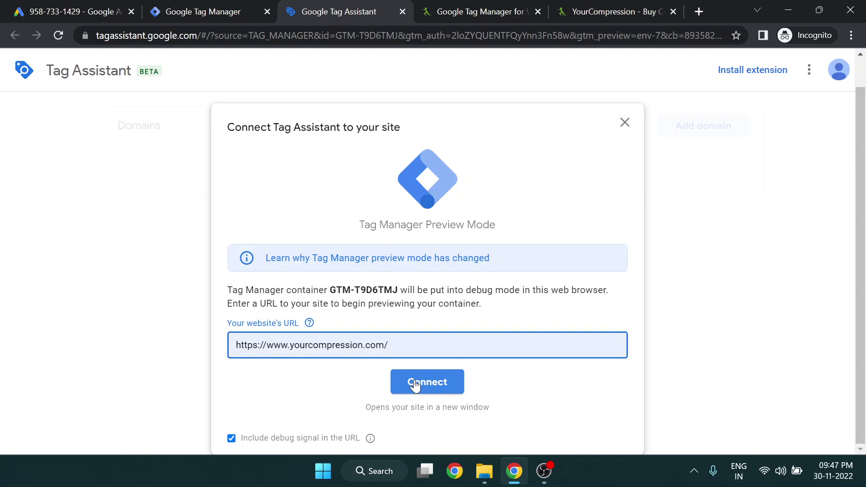
left_click(411, 384)
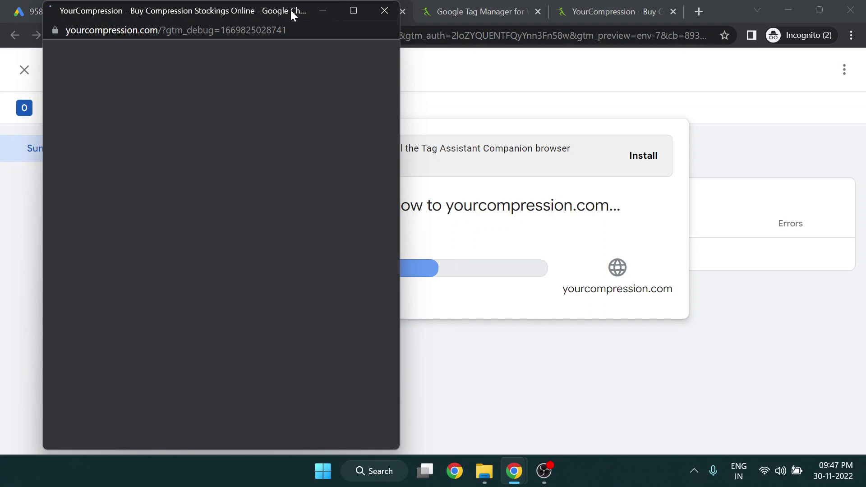
Put the Tynor Below Knee Classic stocking in the cart and proceed to checkout
left_click_drag(291, 10, 483, 5)
scroll(451, 229, "down", 12)
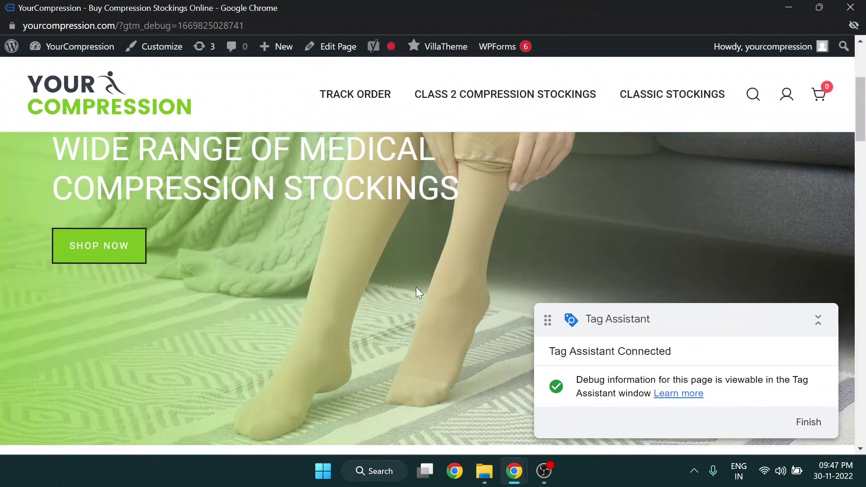
scroll(212, 298, "up", 2)
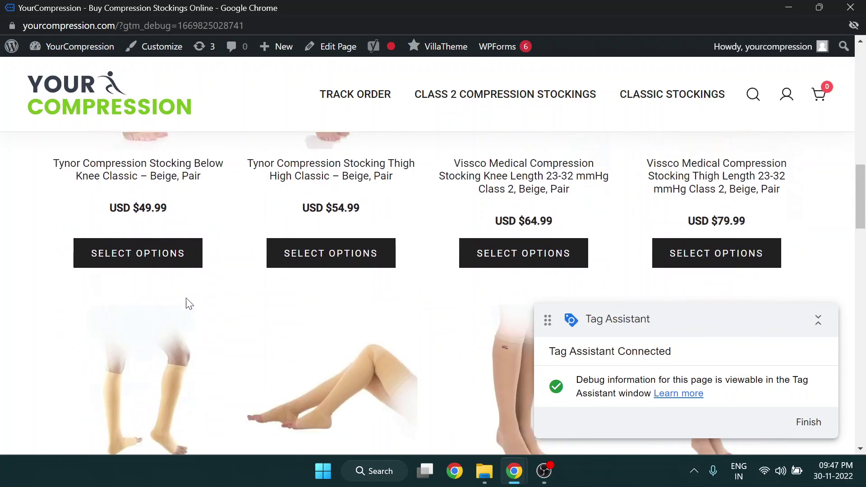
scroll(158, 252, "down", 1)
left_click(7, 320)
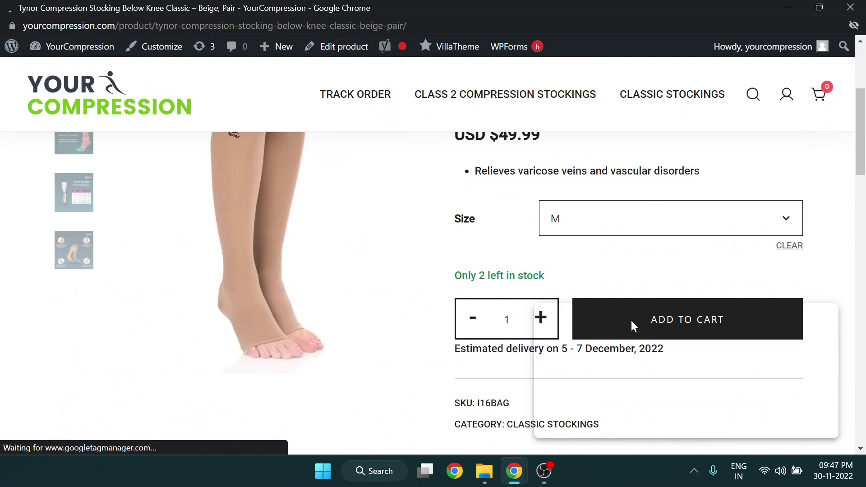
scroll(579, 252, "down", 3)
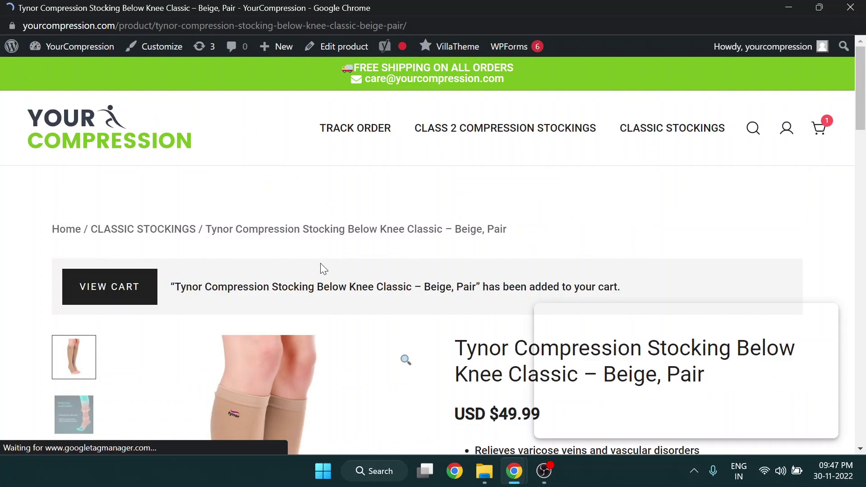
left_click(102, 301)
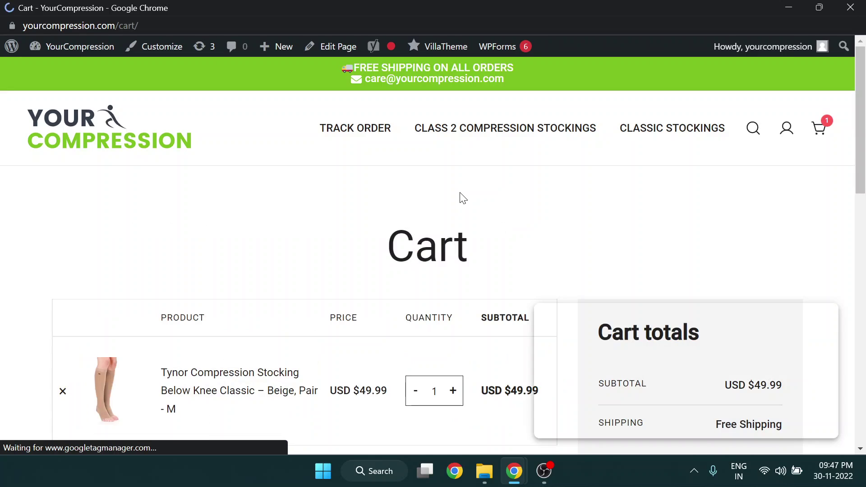
scroll(460, 198, "down", 6)
scroll(660, 284, "down", 1)
left_click(670, 255)
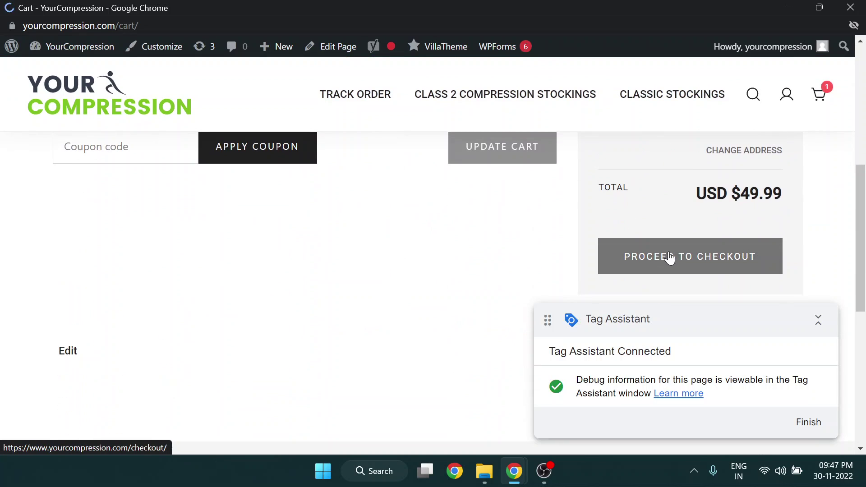
Fill in the billing name and street address, keeping Alberta as the province
scroll(463, 254, "up", 2)
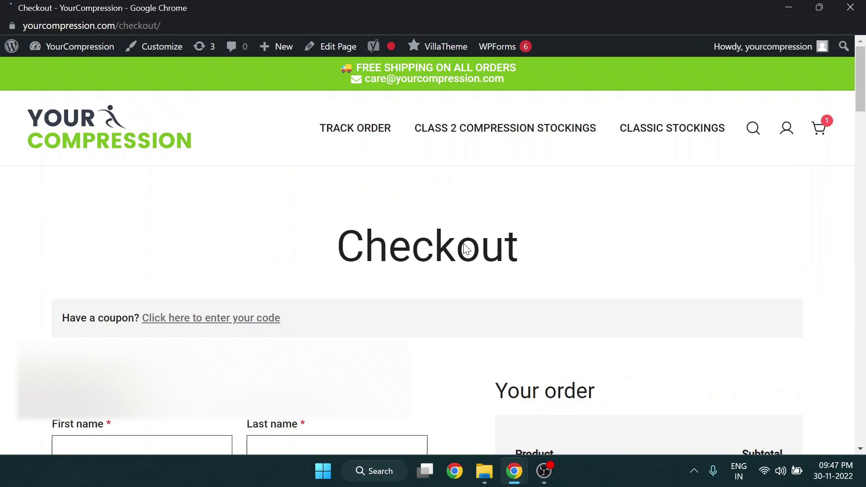
scroll(466, 253, "down", 4)
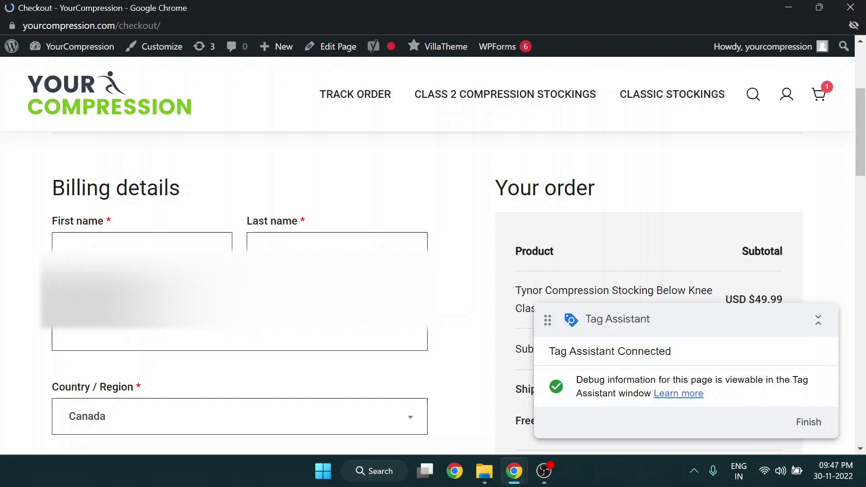
left_click(142, 246)
left_click(293, 246)
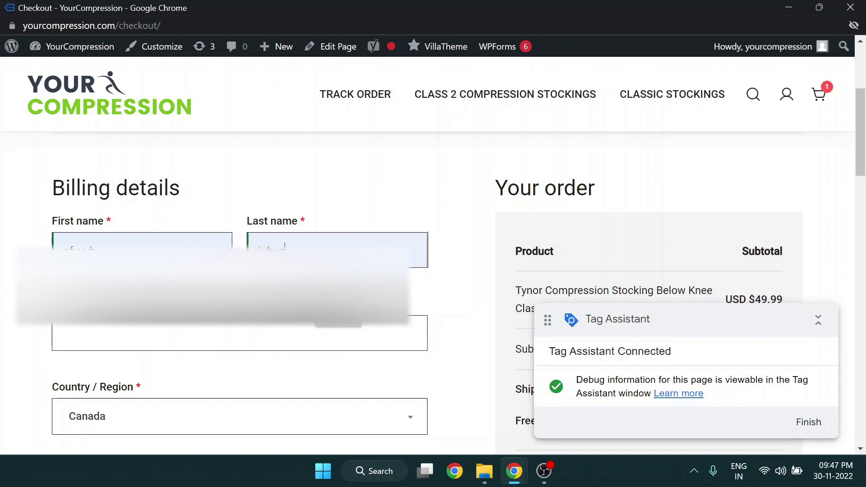
scroll(183, 333, "down", 4)
left_click(182, 298)
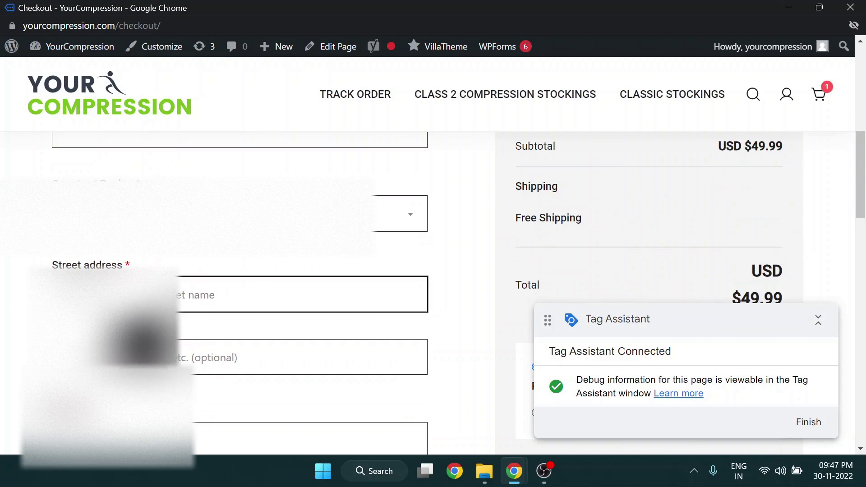
type("uhyg")
scroll(183, 298, "down", 3)
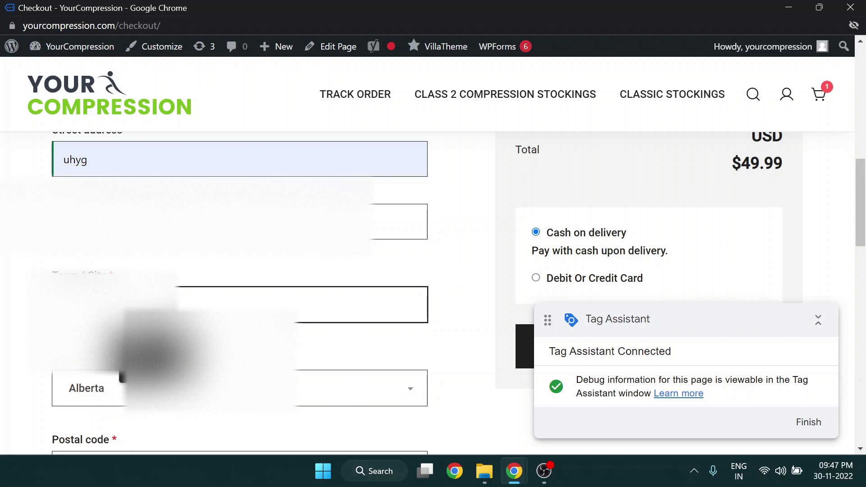
left_click(96, 391)
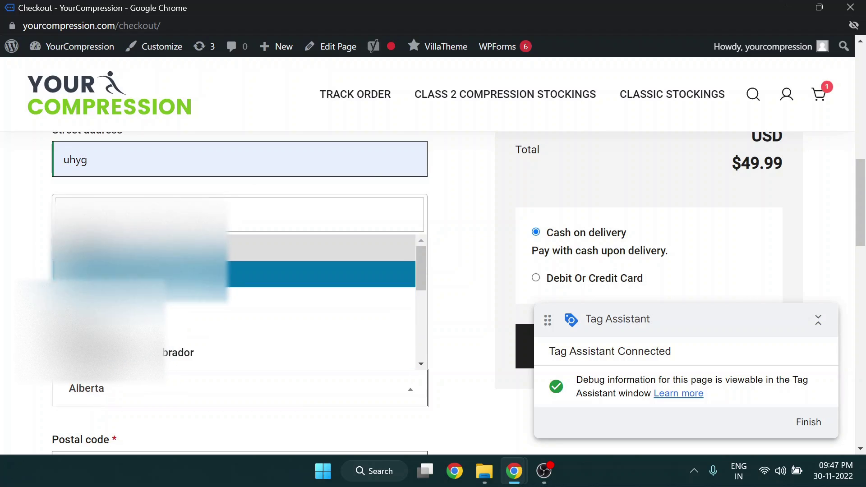
left_click(96, 390)
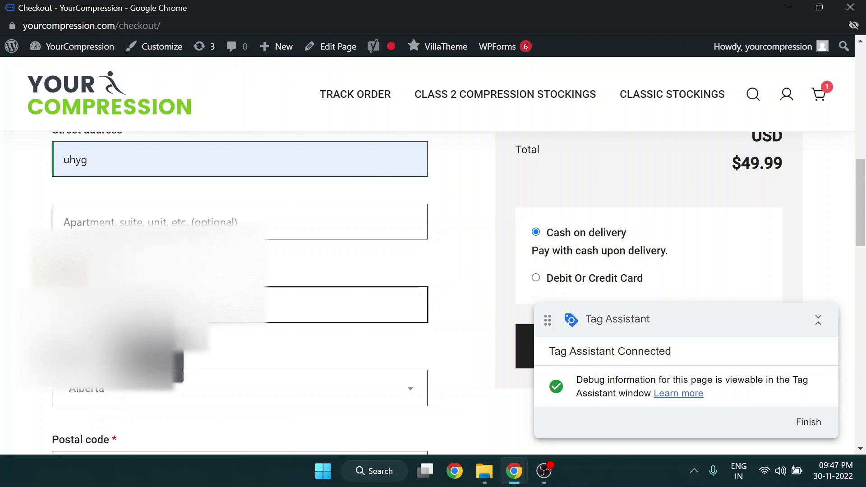
Complete the postal code, phone and e-mail, then place the cash-on-delivery order
scroll(23, 301, "down", 4)
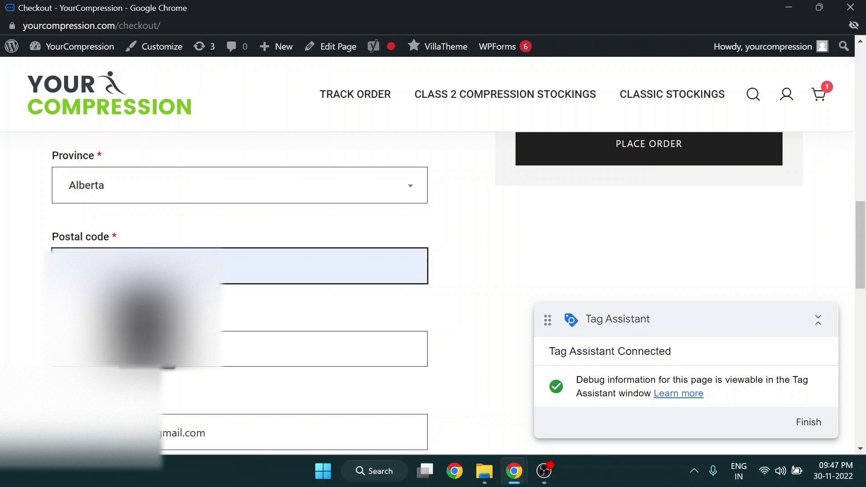
left_click(142, 311)
left_click(141, 343)
left_click(146, 393)
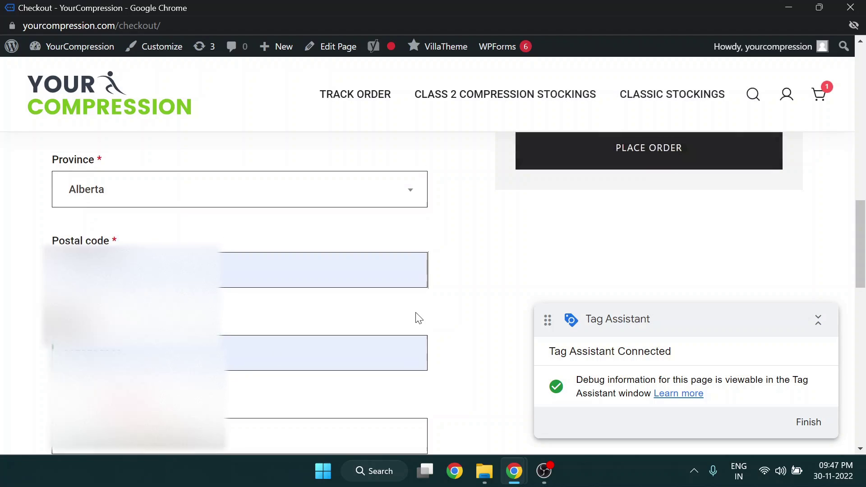
scroll(253, 412, "down", 1)
left_click_drag(126, 364, 19, 369)
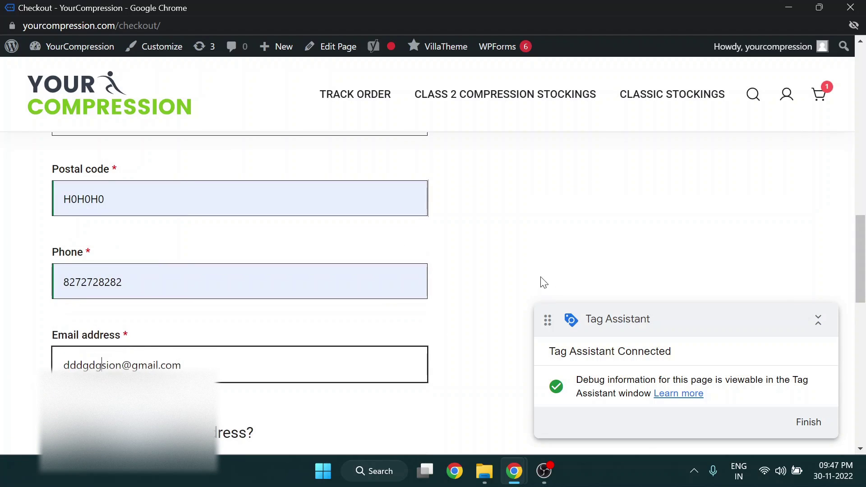
left_click(540, 278)
scroll(539, 278, "up", 3)
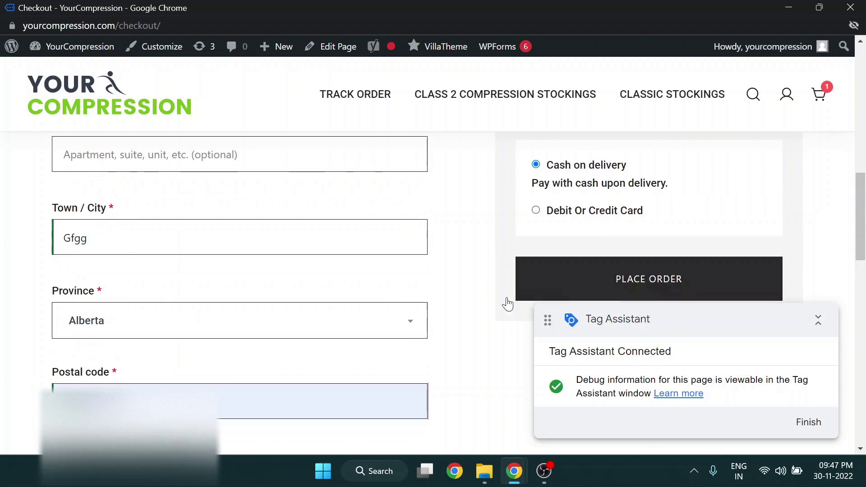
left_click(622, 277)
Continue past the Tag Assistant connection notice and review the debug window
key("alt+Tab")
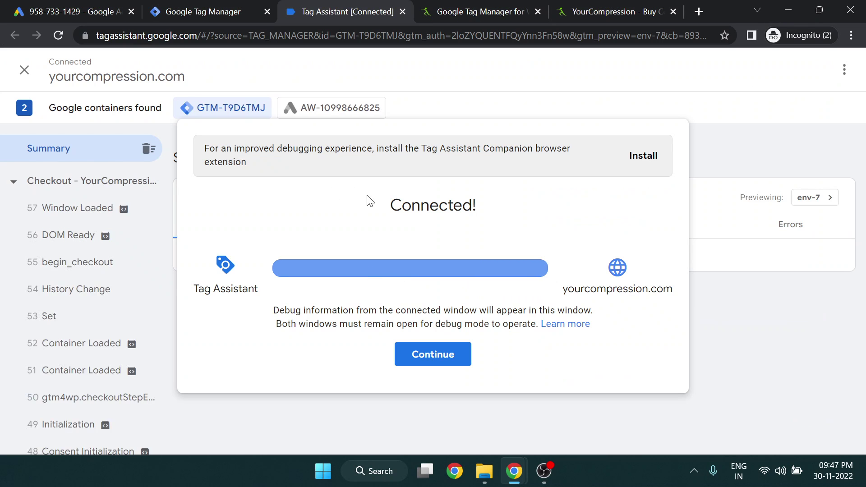
left_click(458, 356)
key("alt+Tab")
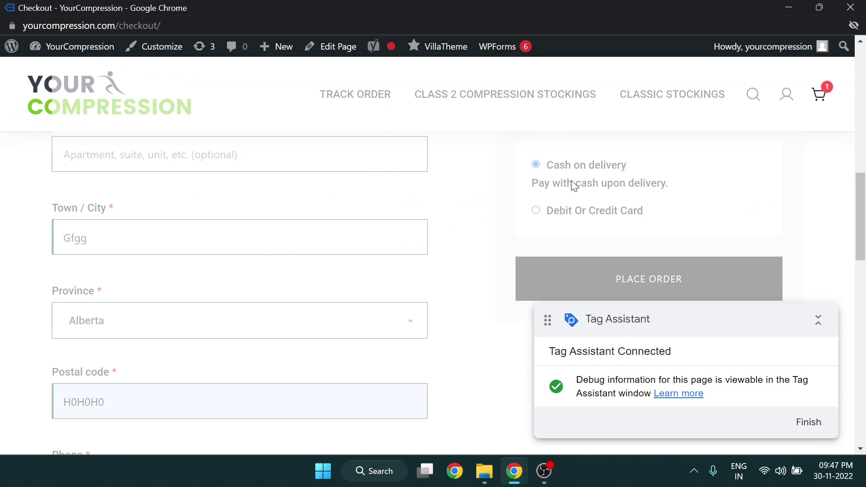
key("alt+Tab")
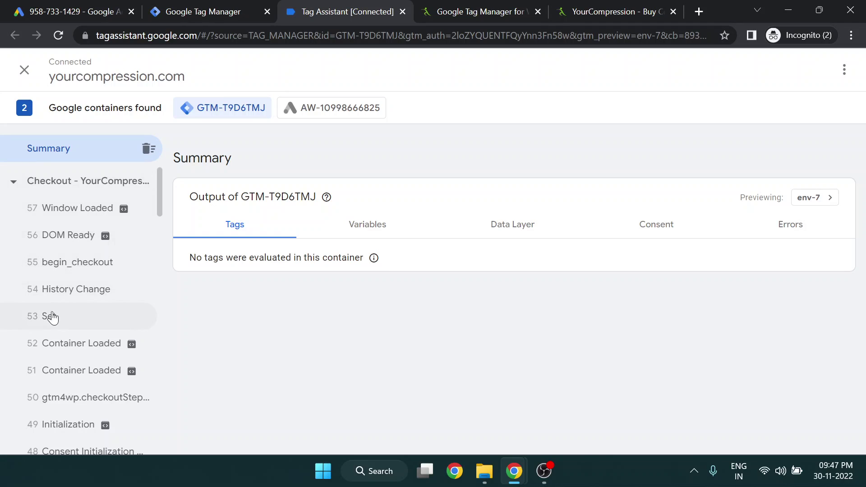
scroll(86, 316, "down", 3)
scroll(83, 271, "up", 3)
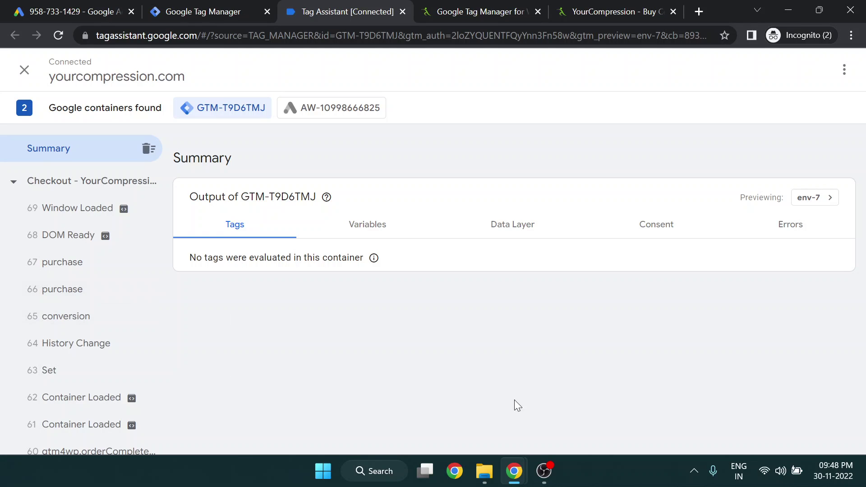
Review the order-received page for the $49.99 order
key("alt+Tab")
scroll(421, 321, "down", 1)
scroll(367, 288, "up", 1)
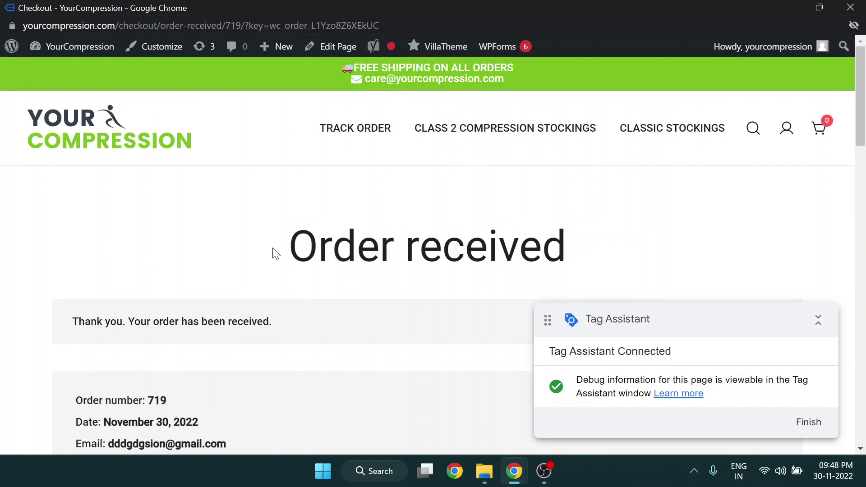
left_click_drag(273, 249, 563, 245)
left_click(578, 249)
scroll(426, 274, "down", 5)
Open the purchase event's details in Tag Assistant and select its event name
key("alt+Tab")
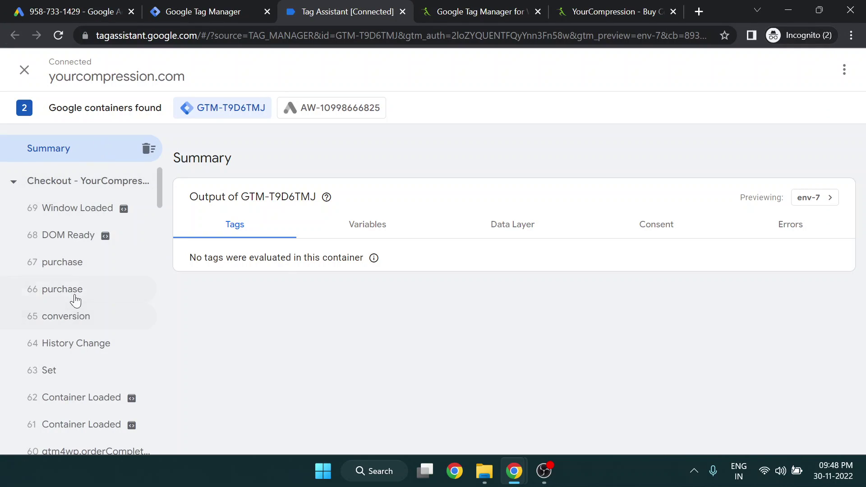
scroll(63, 389, "down", 3)
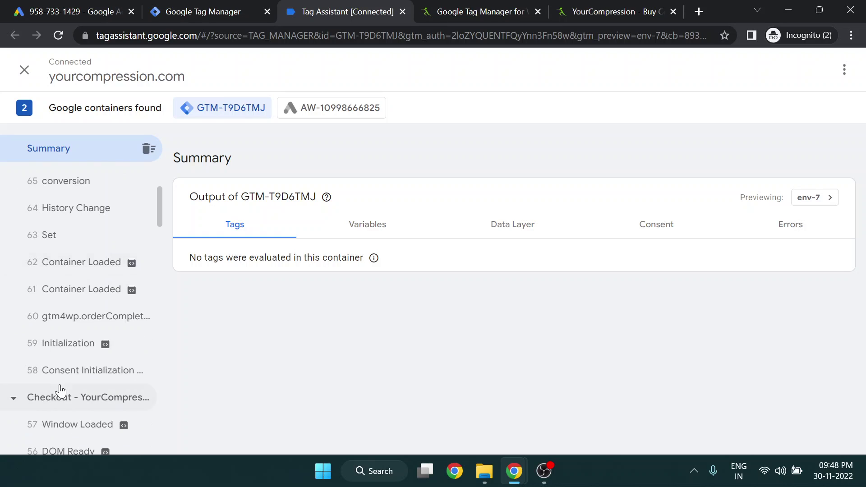
scroll(68, 343, "up", 3)
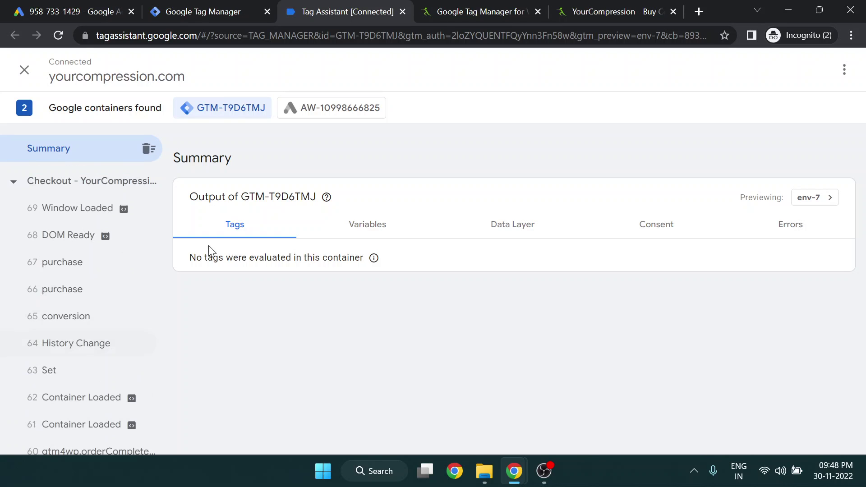
key("alt+Tab")
scroll(229, 220, "up", 5)
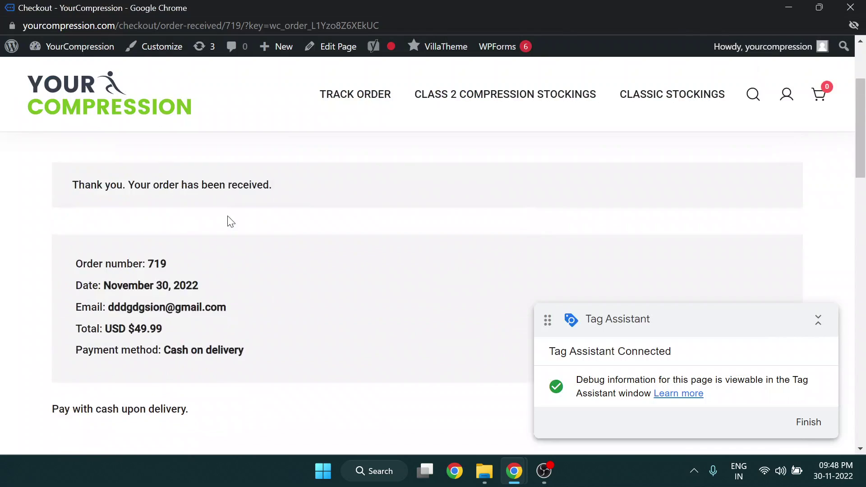
key("alt+Tab")
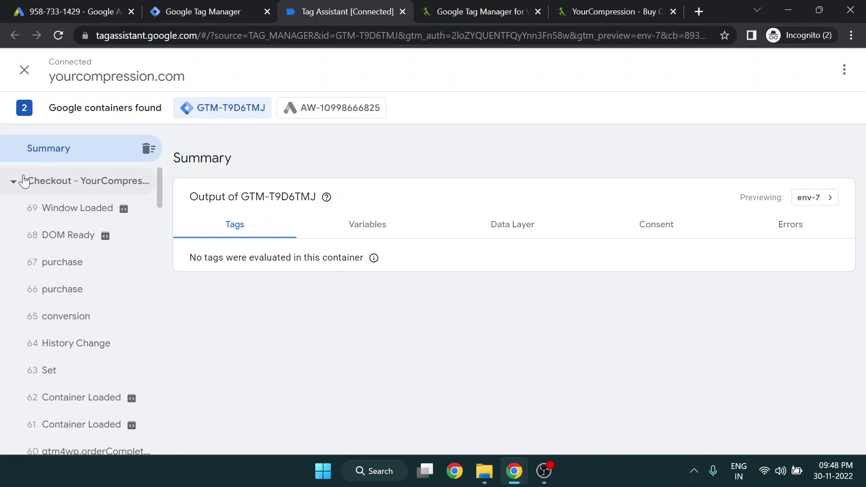
left_click(68, 290)
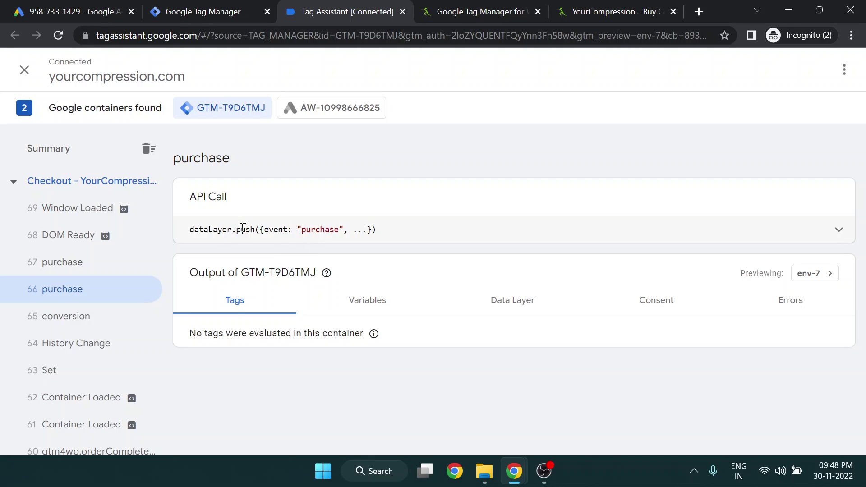
double_click(309, 229)
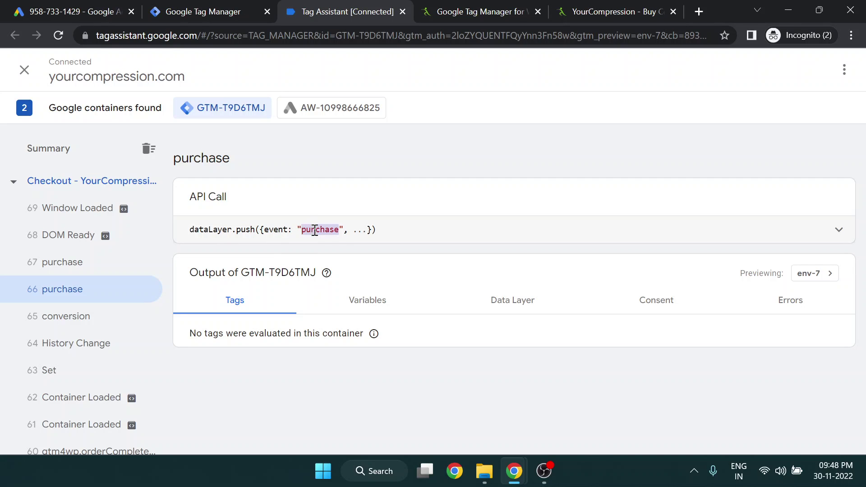
Set up a new Custom Event trigger with event name 'purchase'
left_click(201, 11)
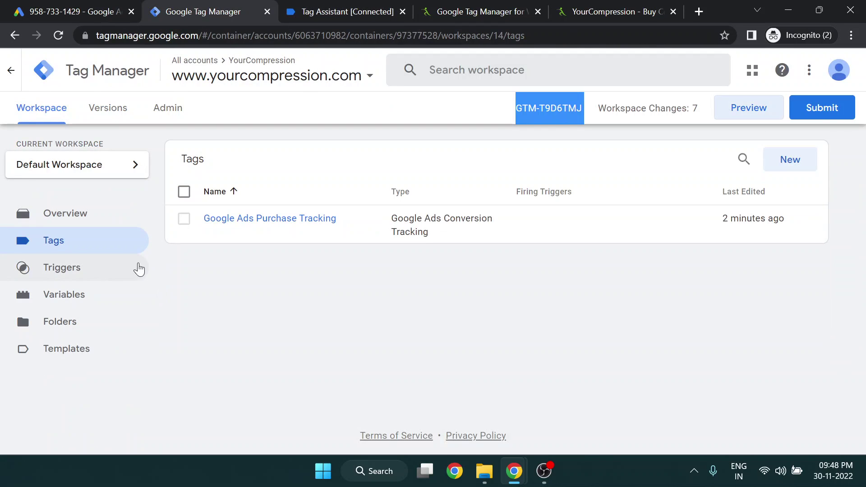
left_click(91, 275)
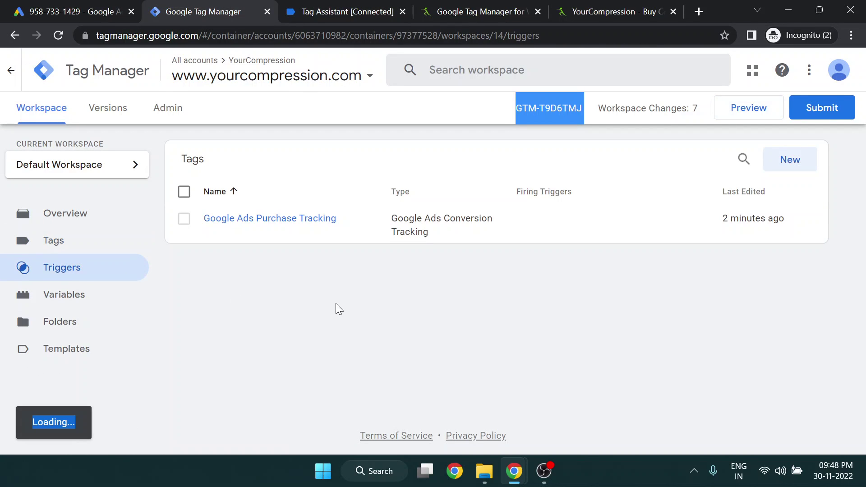
left_click(338, 323)
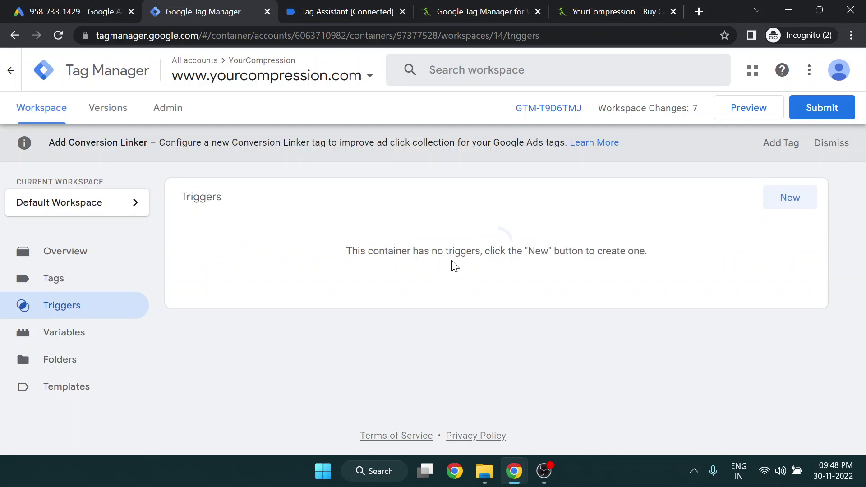
left_click(784, 205)
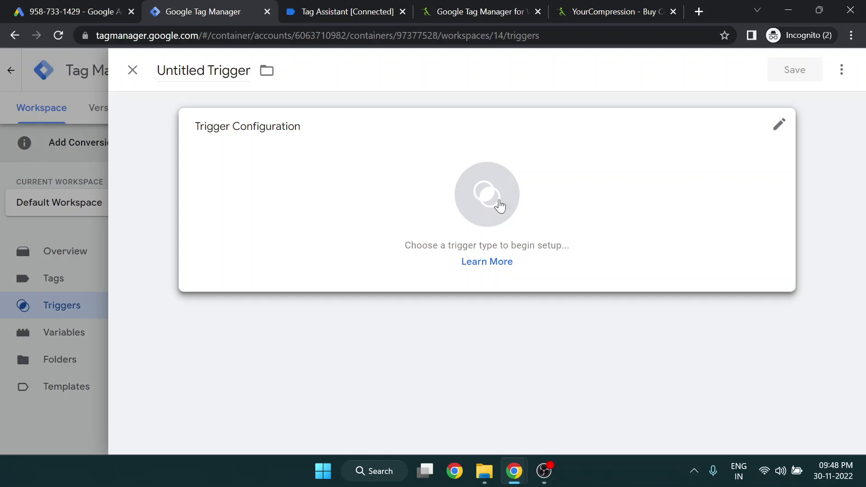
left_click(509, 193)
scroll(598, 315, "down", 8)
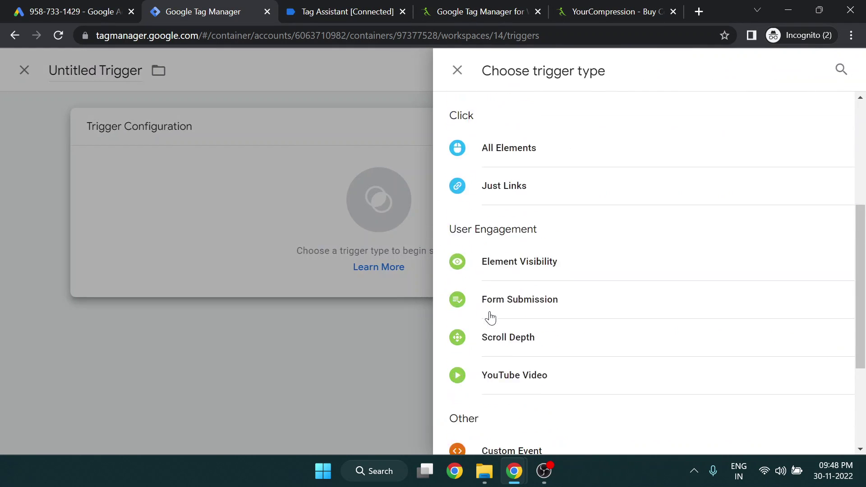
scroll(514, 297, "down", 1)
left_click(526, 286)
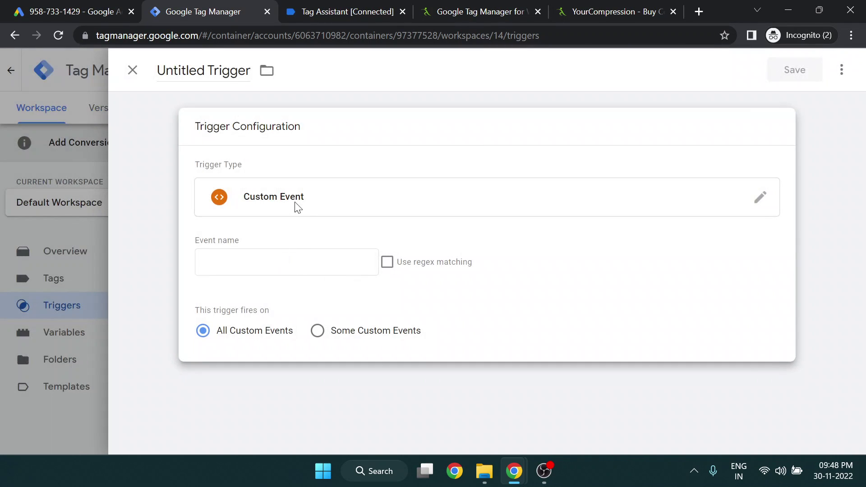
left_click(250, 260)
type("purchase")
left_click(155, 272)
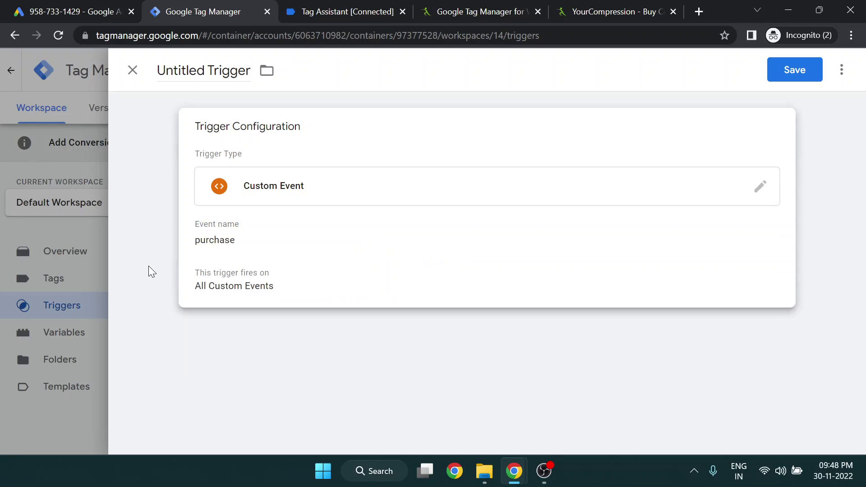
Confirm the event name in Tag Assistant, then save the trigger as 'Purchase Trigger'
left_click(333, 10)
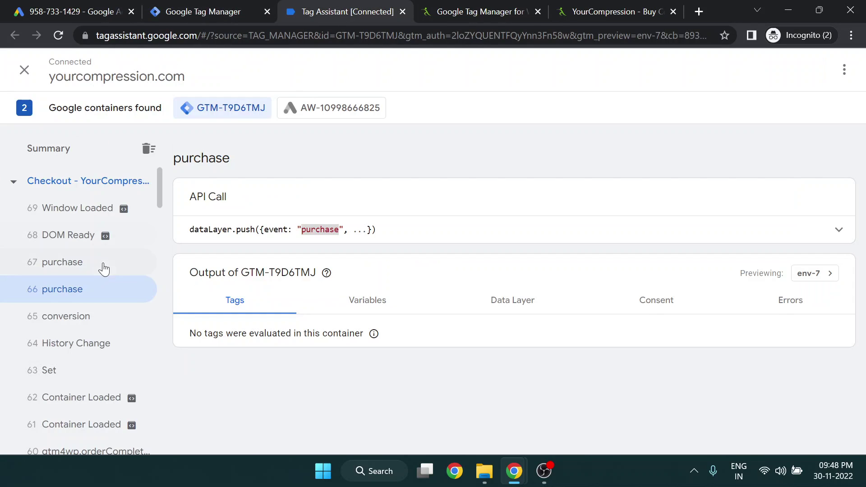
triple_click(307, 231)
left_click(307, 231)
left_click_drag(319, 232, 338, 233)
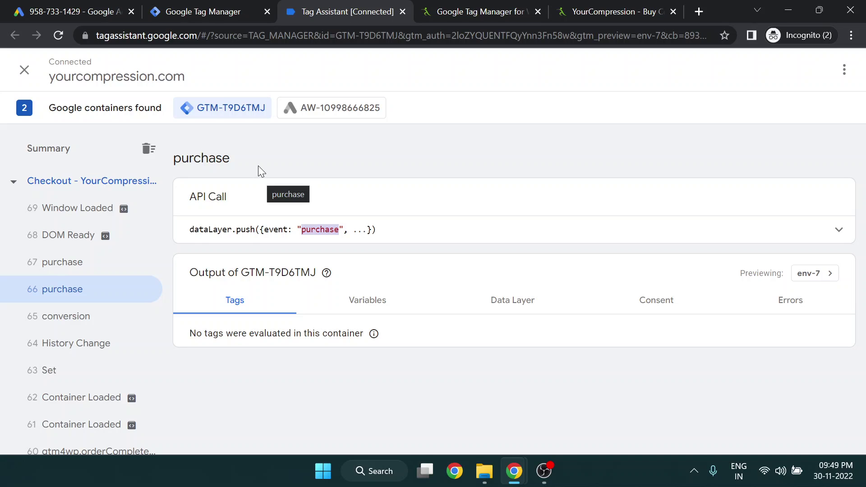
key("ctrl+shift+Tab")
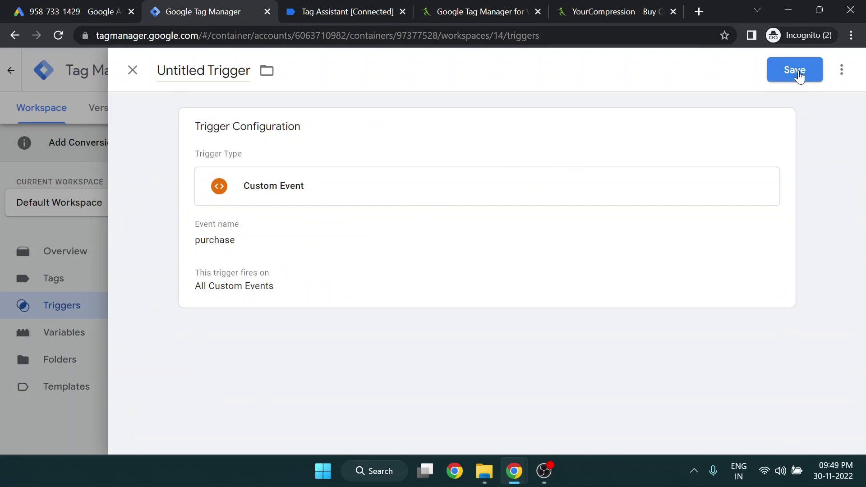
left_click(792, 72)
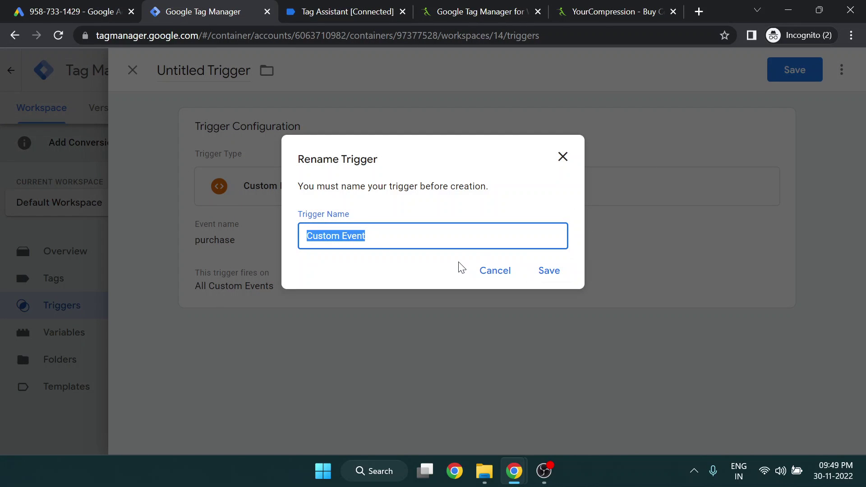
type("Purchase Trigger")
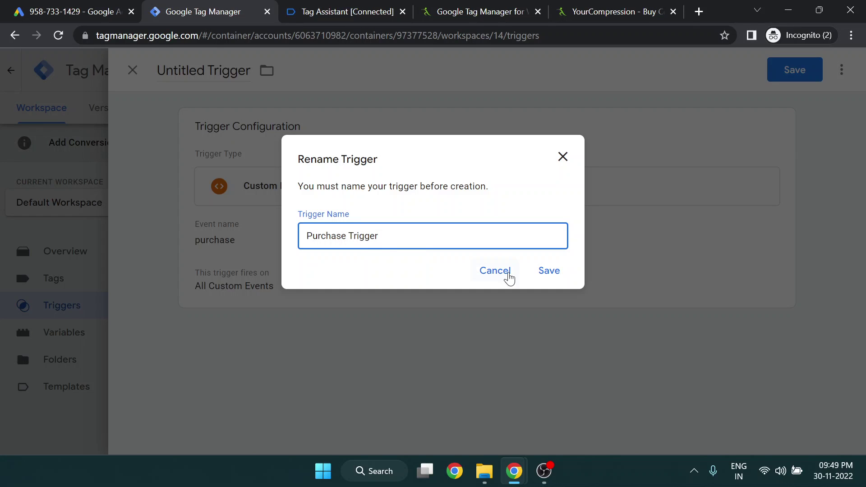
left_click(549, 271)
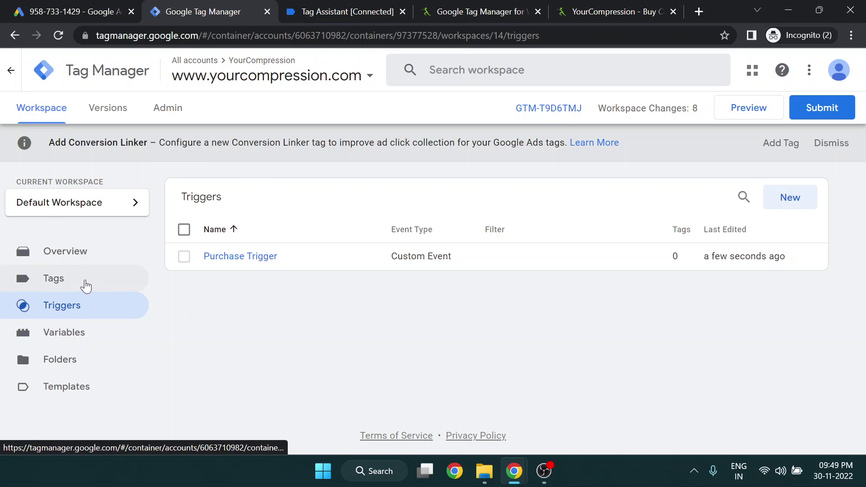
Set Purchase Trigger as the Google Ads Purchase Tracking tag's trigger and save the tag
left_click(86, 286)
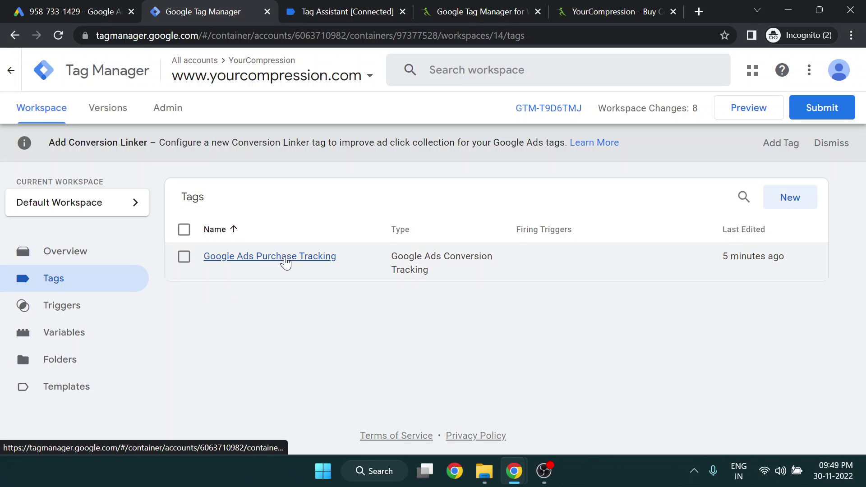
left_click(286, 257)
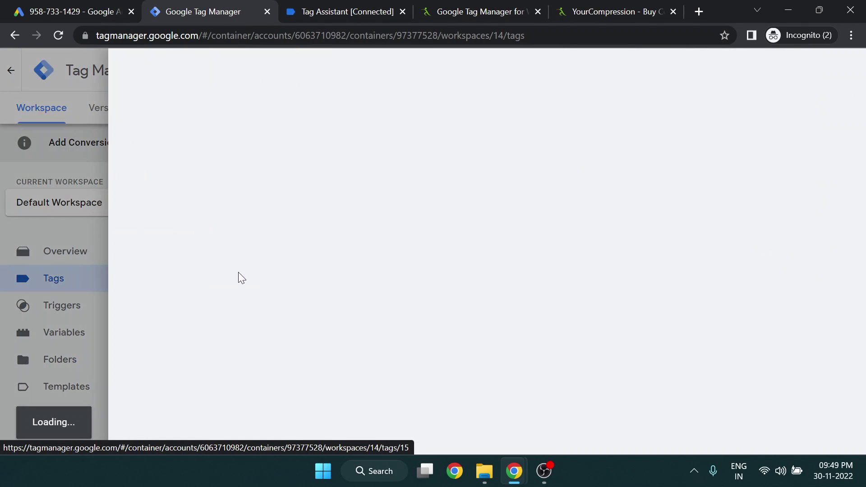
scroll(280, 260, "down", 3)
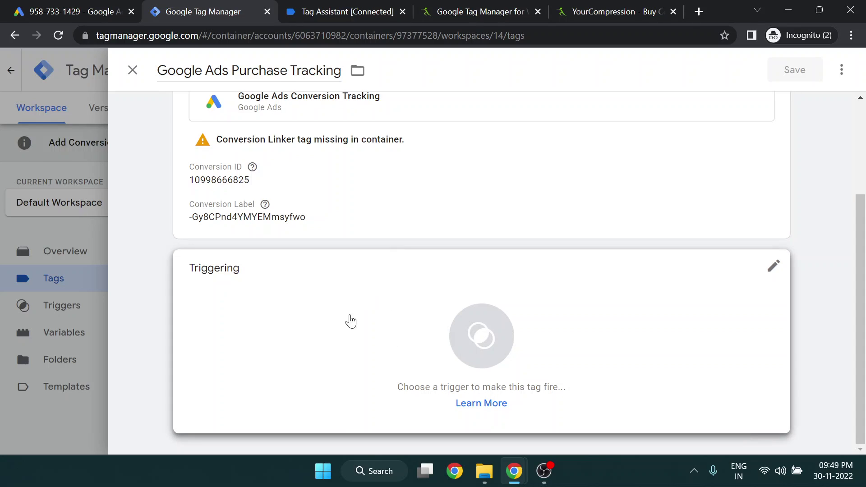
scroll(166, 379, "up", 1)
scroll(166, 379, "down", 1)
left_click(463, 339)
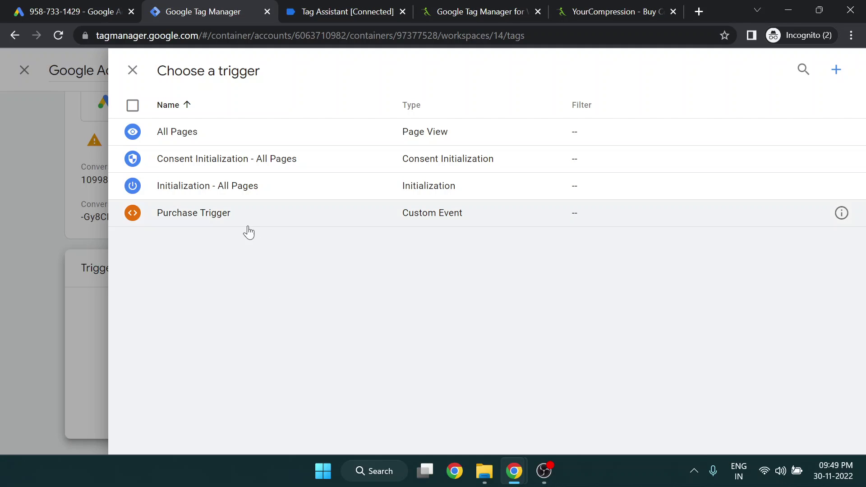
left_click(405, 221)
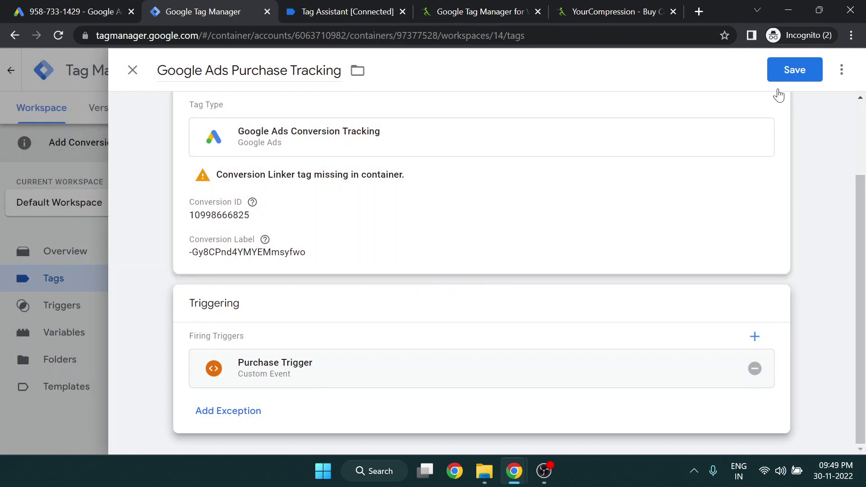
left_click(784, 73)
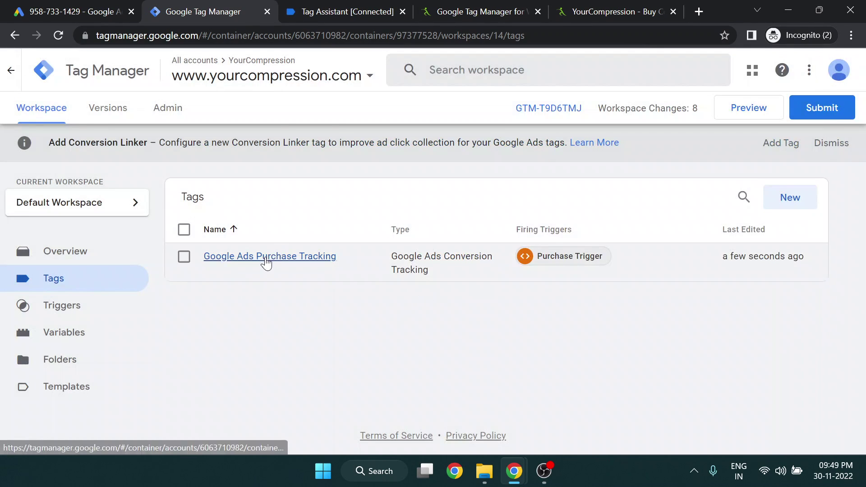
Reopen the Google Ads Purchase Tracking tag's configuration
left_click(265, 258)
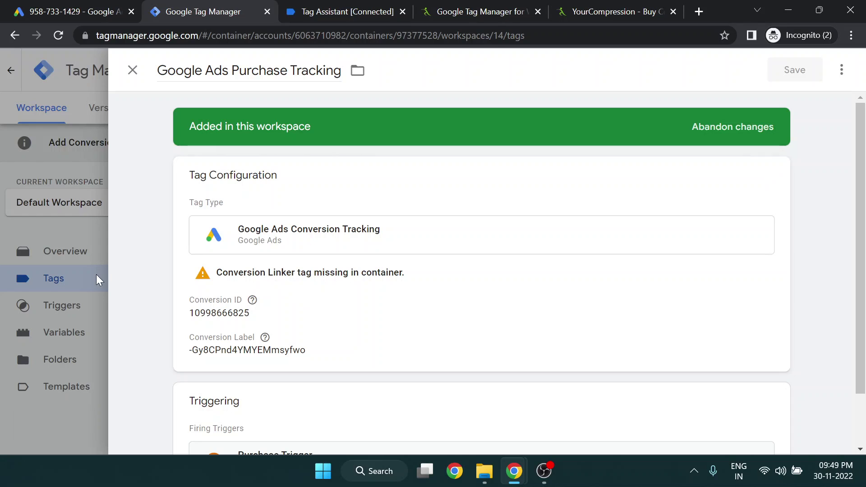
left_click(286, 279)
left_click(17, 270)
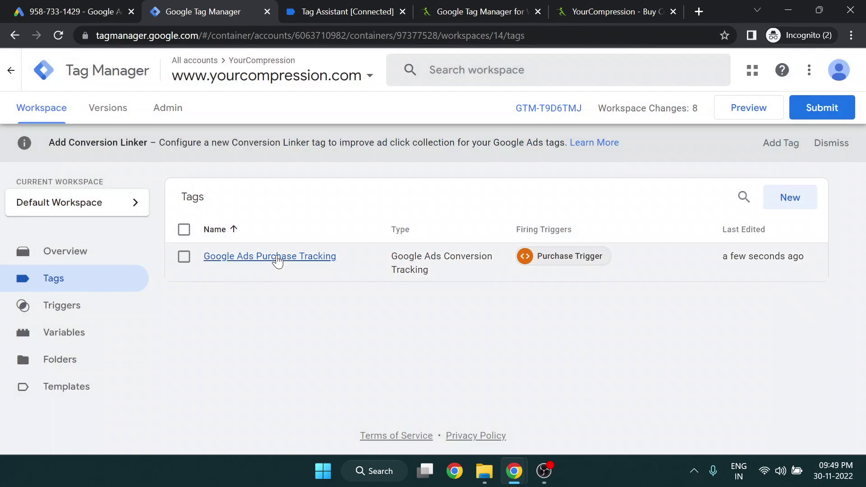
left_click(276, 256)
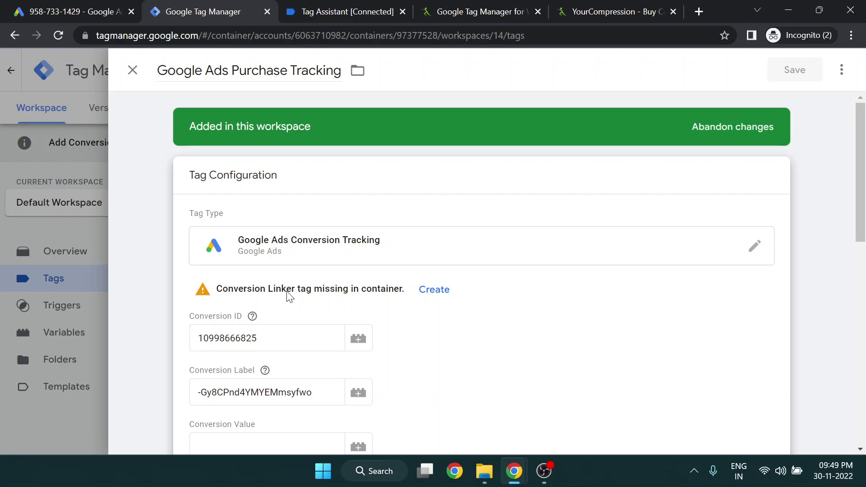
Create the missing Conversion Linker tag as 'Purchase tag', save it, and close the Google Ads tag
left_click(425, 297)
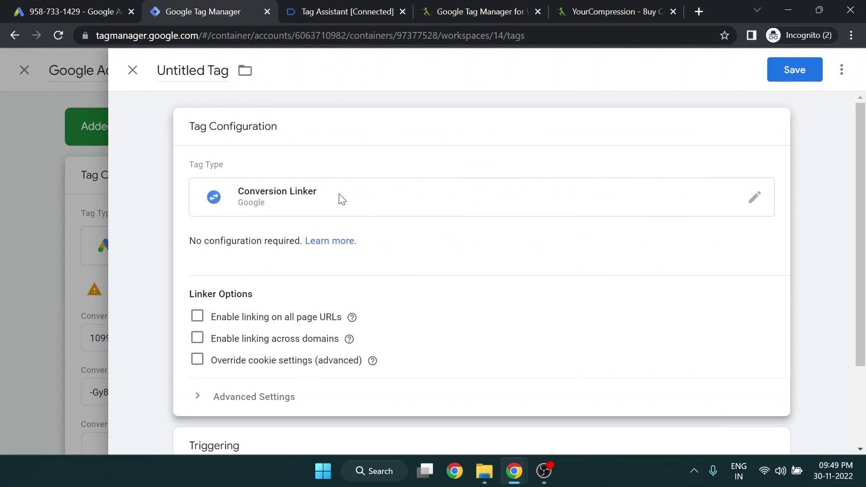
left_click(202, 73)
key("ctrl+a")
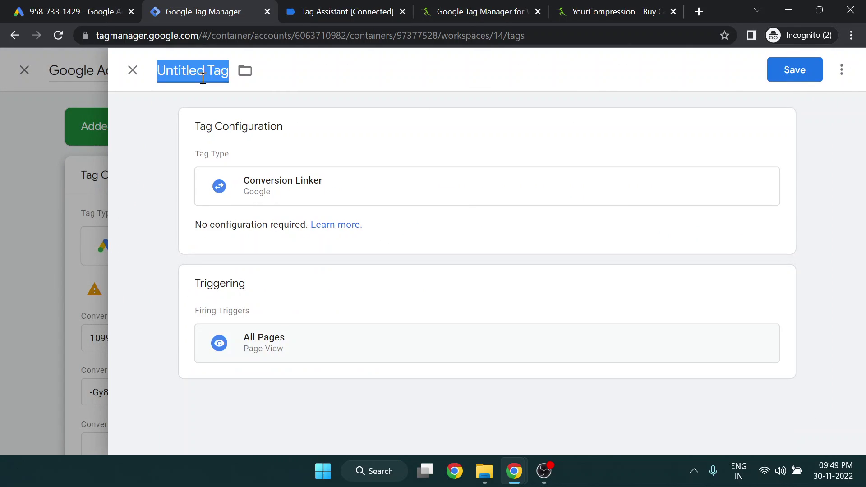
type("Pur")
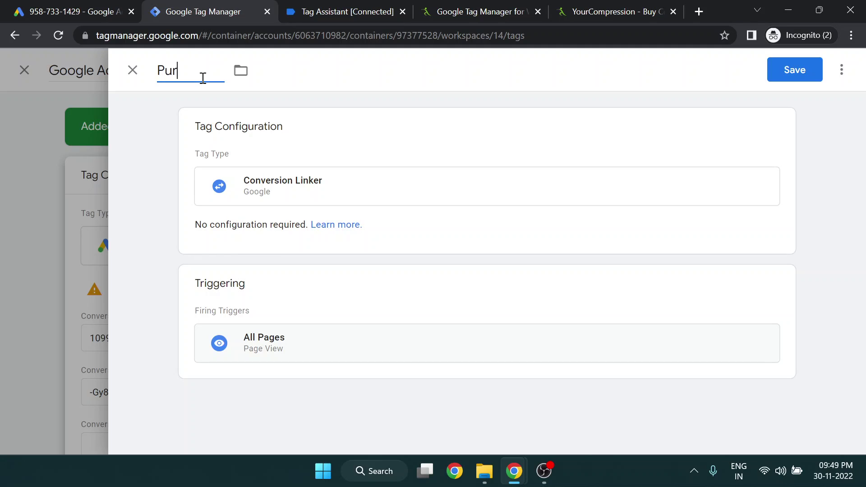
type("chase ta")
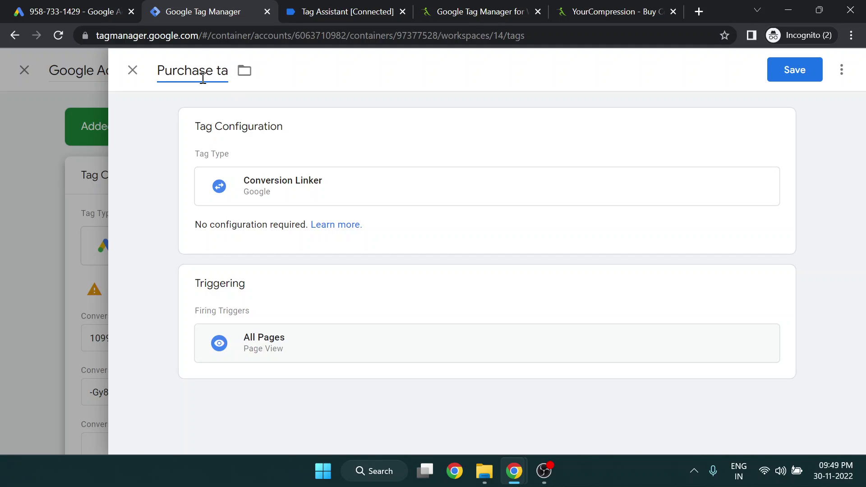
type("g")
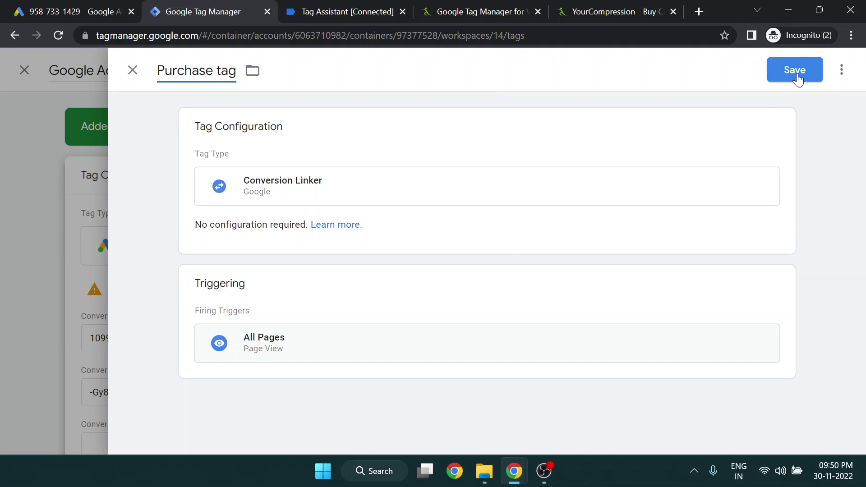
left_click(795, 71)
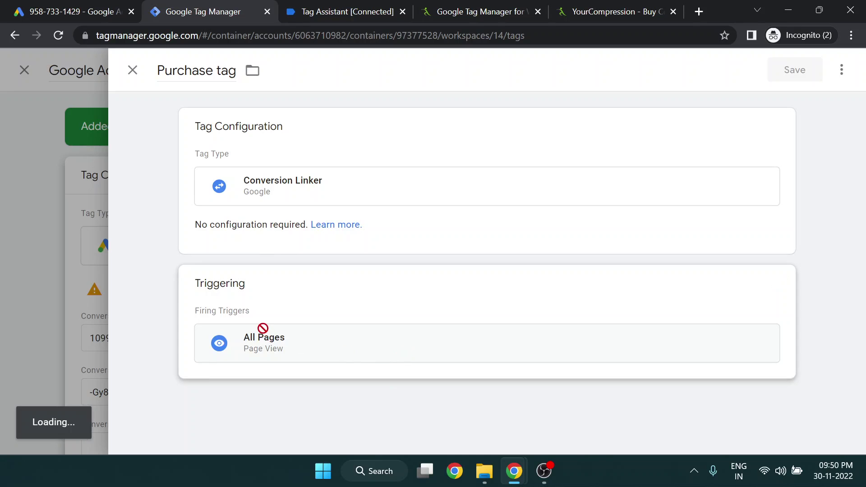
scroll(170, 259, "down", 5)
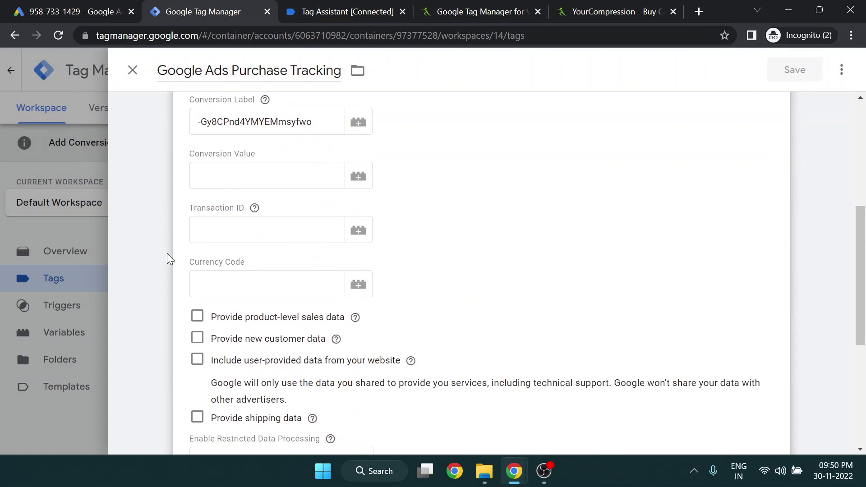
scroll(153, 248, "up", 5)
left_click(133, 70)
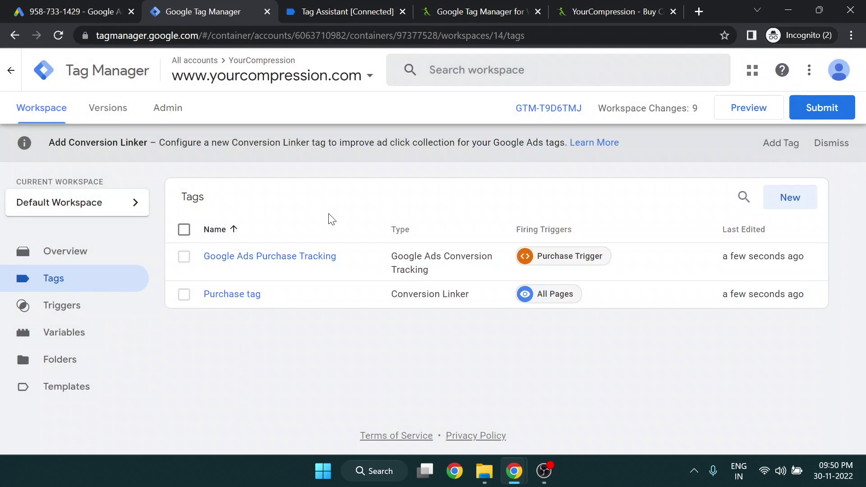
In Tag Assistant, expand the purchase event's full dataLayer.push object
left_click(363, 10)
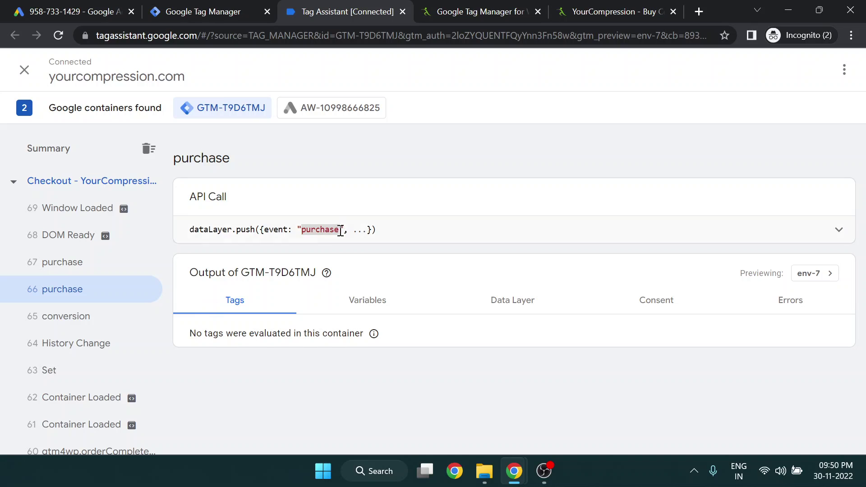
left_click(718, 231)
left_click(497, 217)
left_click_drag(184, 229, 394, 239)
left_click(440, 236)
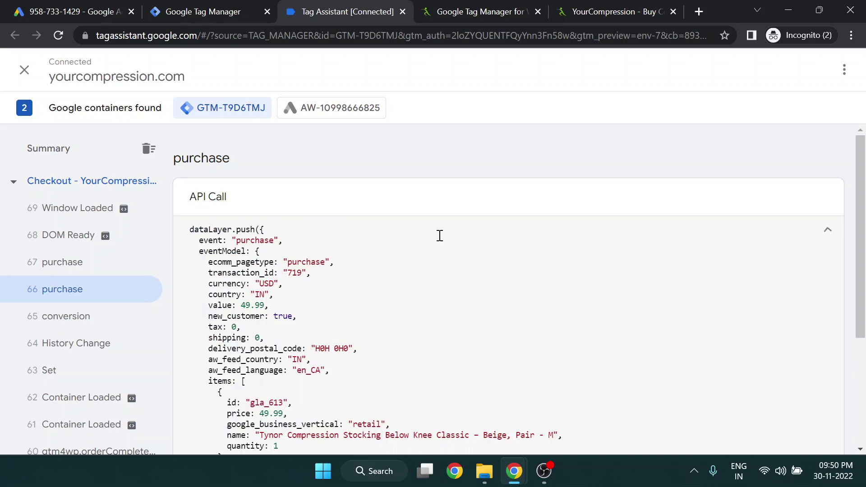
left_click(826, 231)
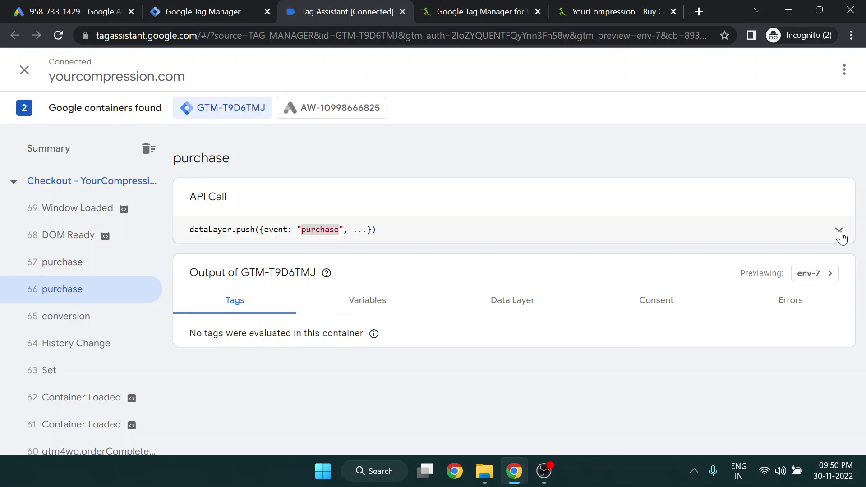
left_click(839, 230)
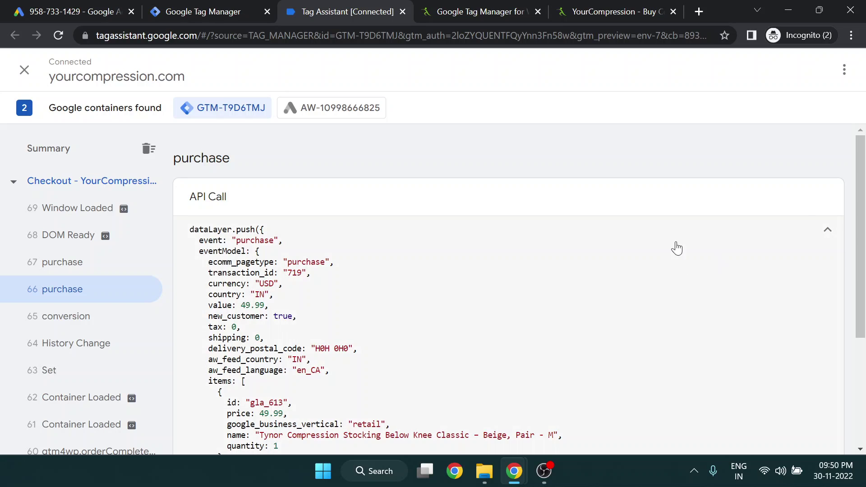
Highlight the purchase data in the code, marking the value key holding 49.99
scroll(706, 241, "down", 3)
scroll(377, 277, "up", 3)
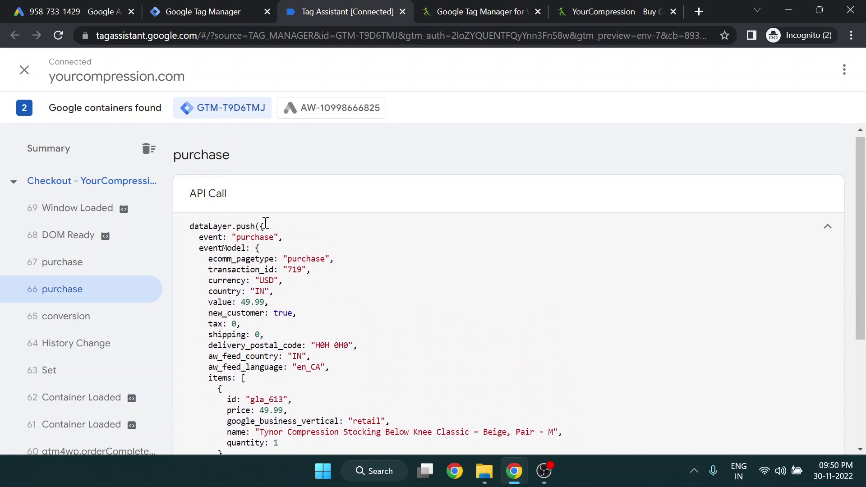
scroll(212, 200, "down", 2)
left_click_drag(201, 175, 190, 161)
left_click(259, 409)
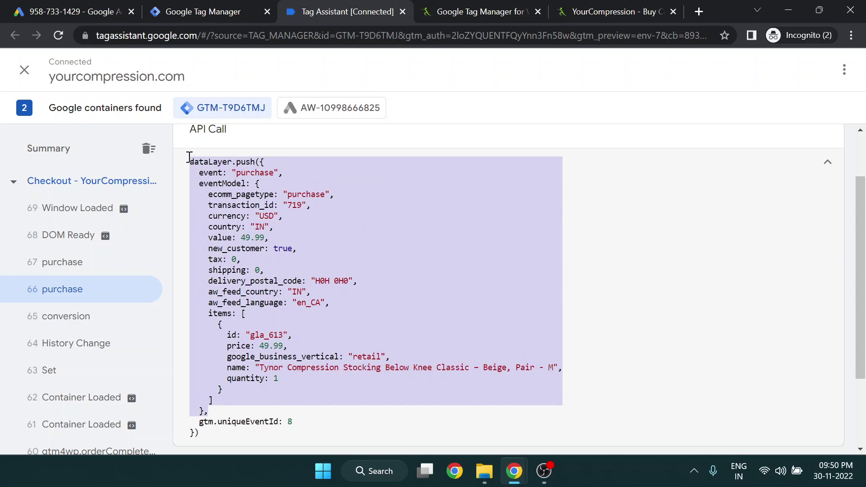
left_click(189, 161)
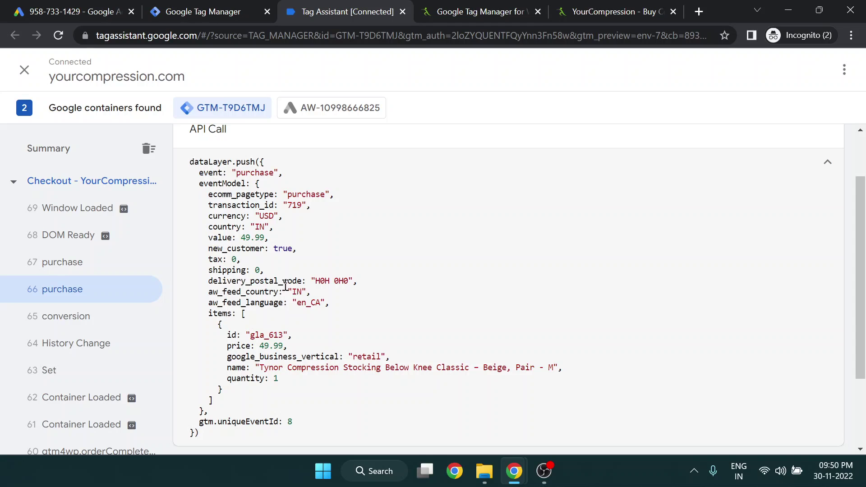
left_click_drag(203, 234, 236, 237)
left_click(234, 238)
Check the details of conversion event 65 and purchase event 66
scroll(261, 243, "down", 2)
scroll(261, 243, "up", 3)
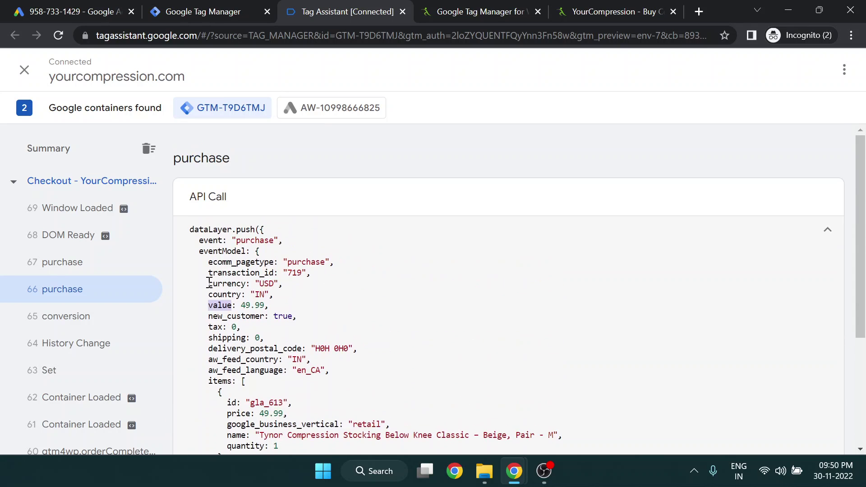
left_click(114, 315)
left_click(91, 289)
Compare the data layer details of purchase events 66 and 67 and conversion event 65
left_click(85, 262)
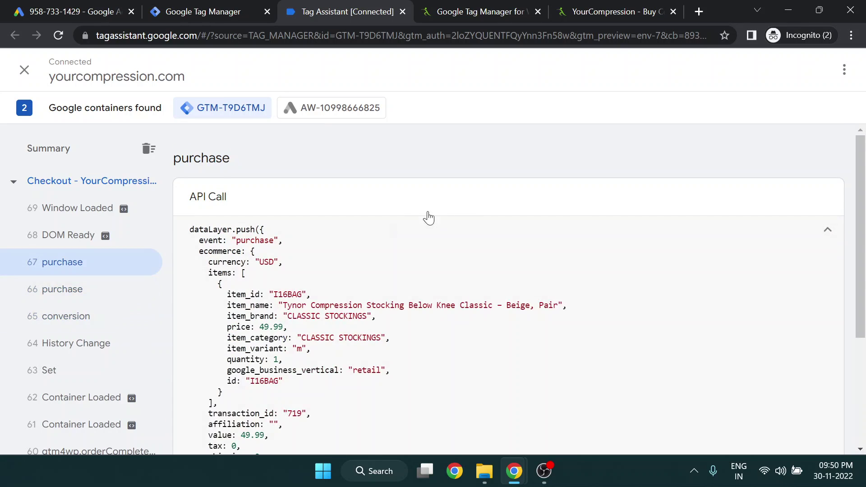
left_click(88, 288)
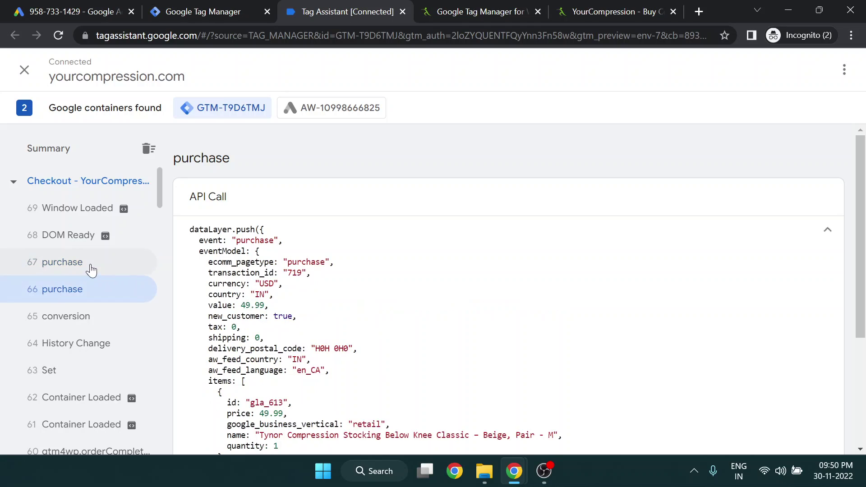
left_click(90, 269)
left_click(85, 291)
left_click(661, 229)
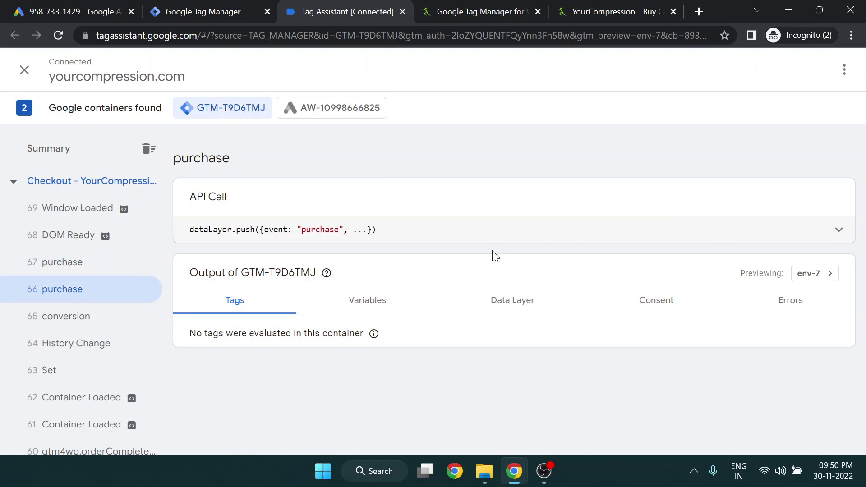
left_click(91, 304)
left_click(92, 284)
left_click(93, 265)
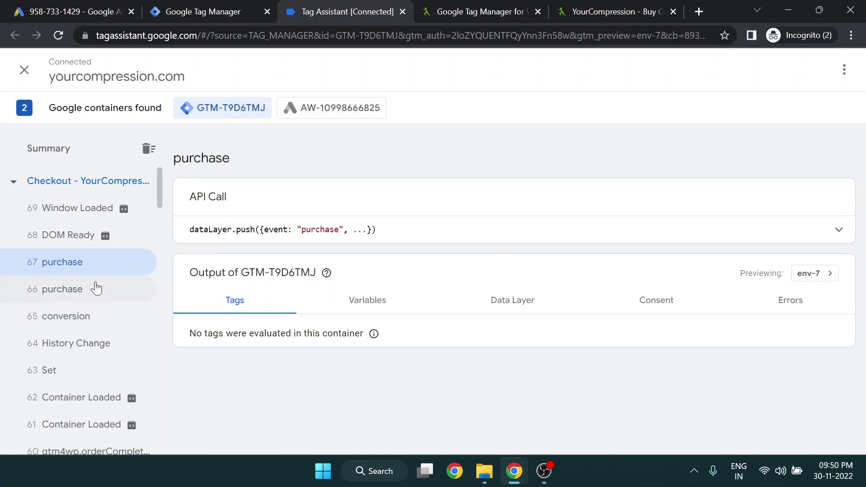
left_click(93, 288)
left_click(86, 266)
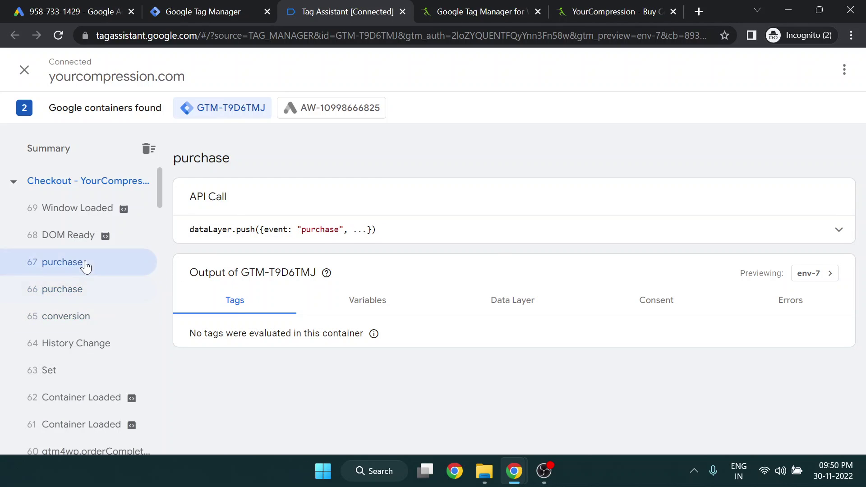
left_click(79, 291)
left_click(381, 231)
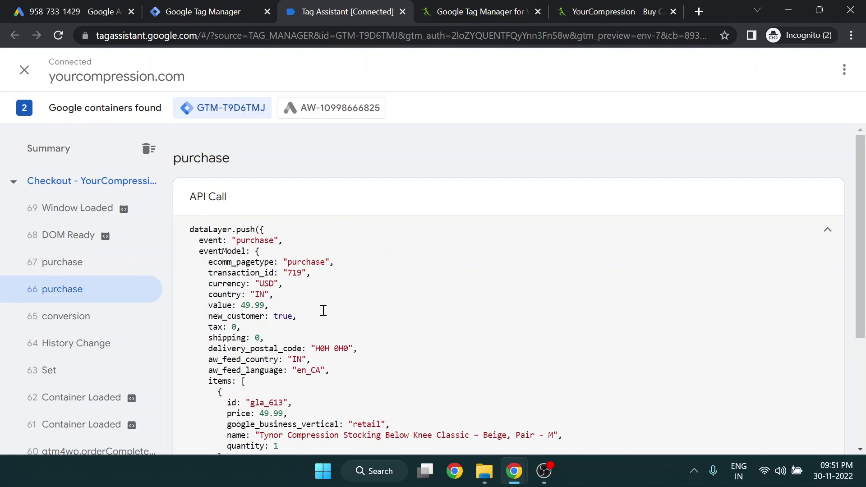
scroll(257, 299, "down", 3)
scroll(257, 299, "up", 2)
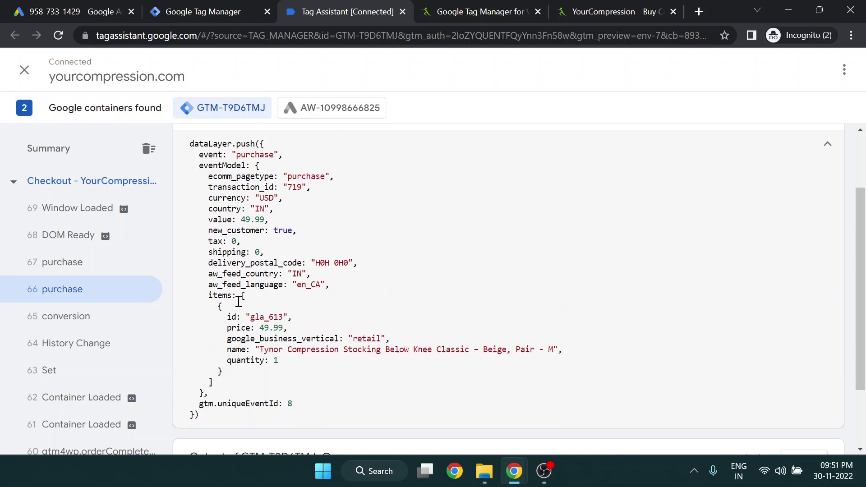
scroll(253, 298, "down", 1)
left_click(87, 268)
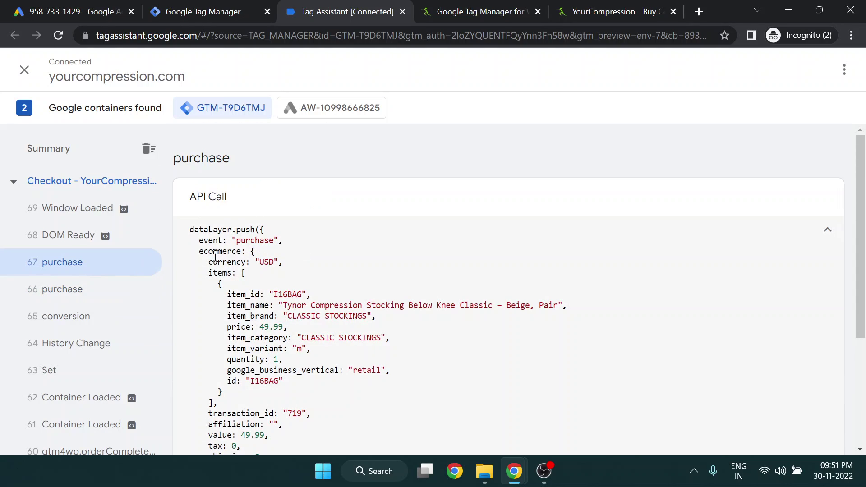
Select the ecommerce, items and price keys in event 67's data, then return to Tag Manager
left_click_drag(201, 251, 240, 250)
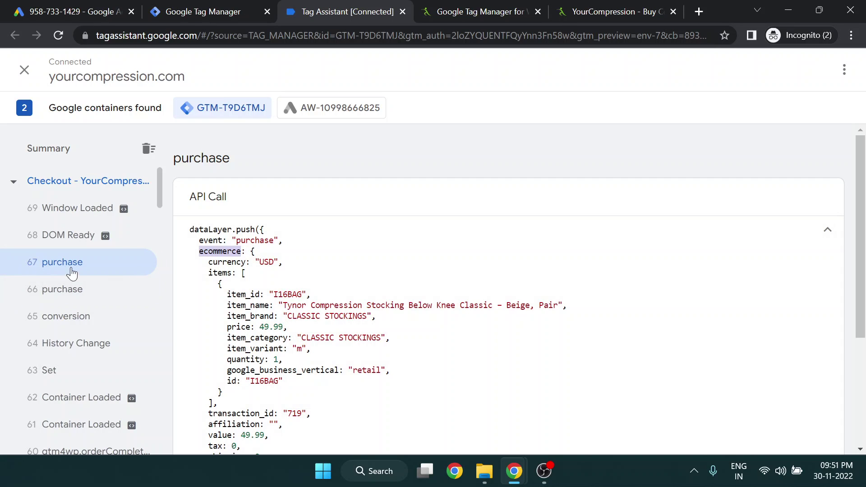
left_click(269, 262)
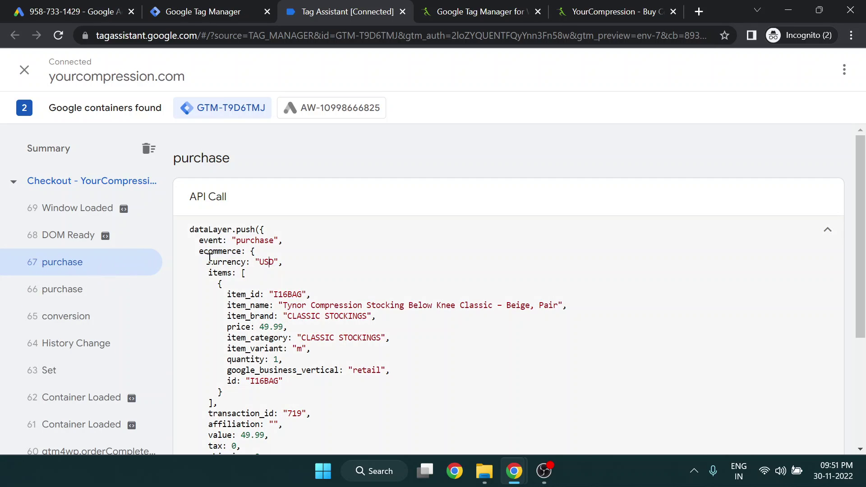
double_click(206, 252)
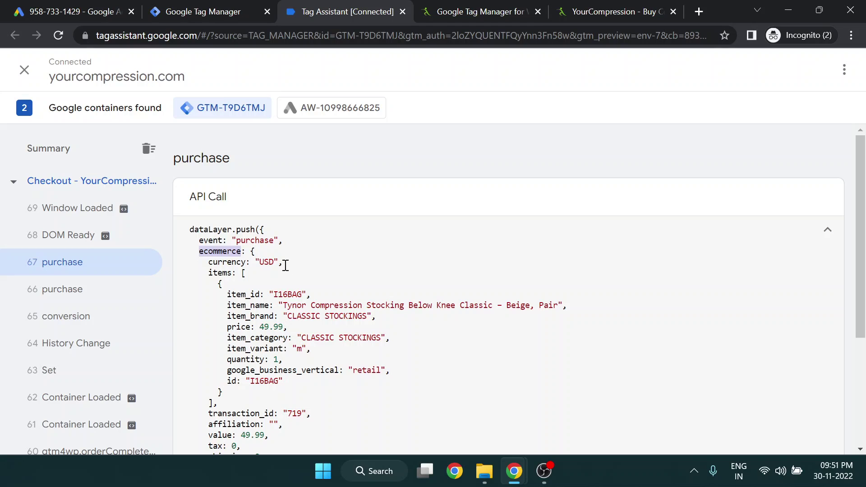
scroll(237, 270, "down", 2)
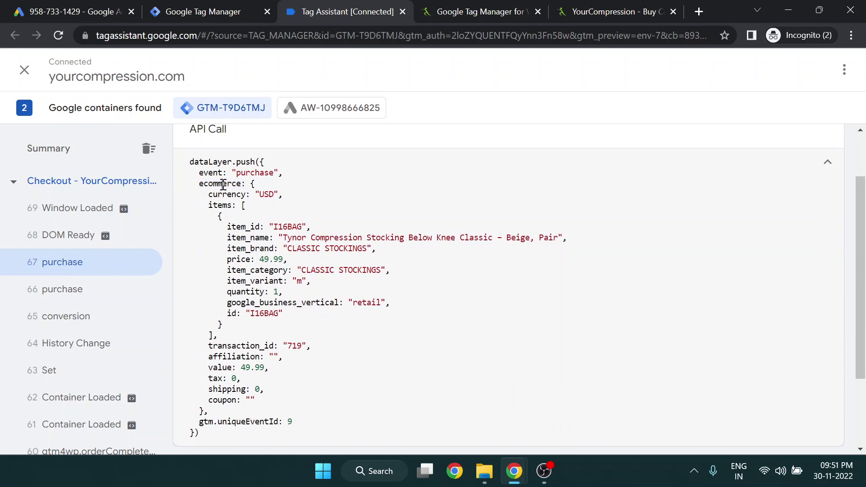
double_click(226, 205)
double_click(239, 259)
left_click(209, 13)
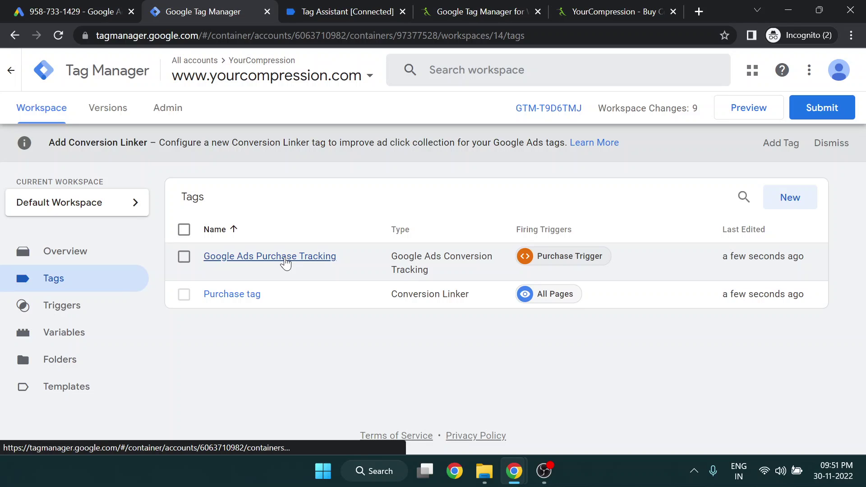
left_click(285, 260)
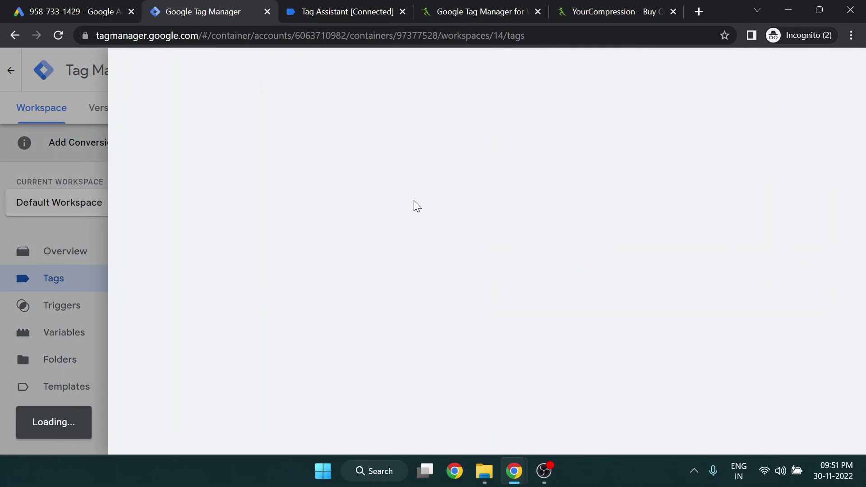
scroll(380, 269, "down", 2)
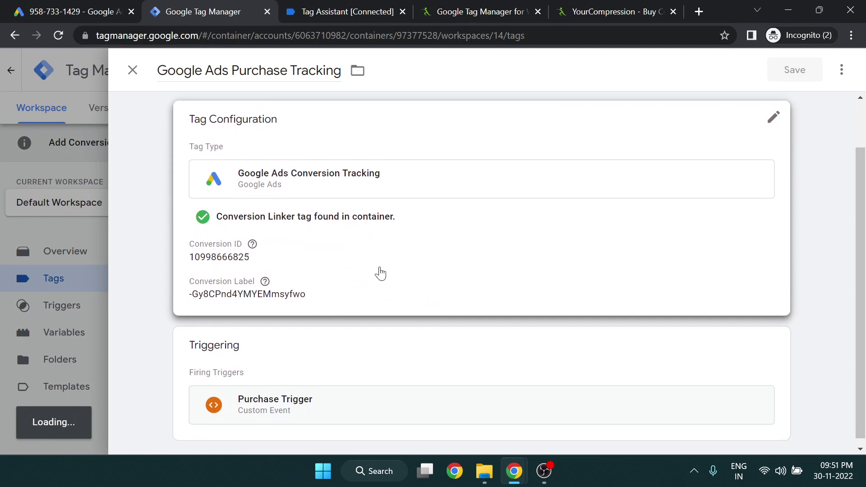
left_click(548, 185)
scroll(529, 256, "down", 1)
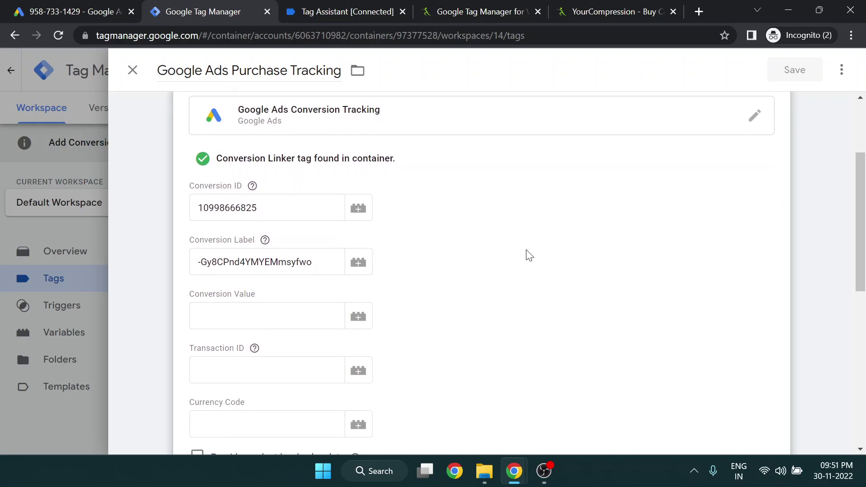
scroll(431, 244, "down", 1)
left_click(357, 247)
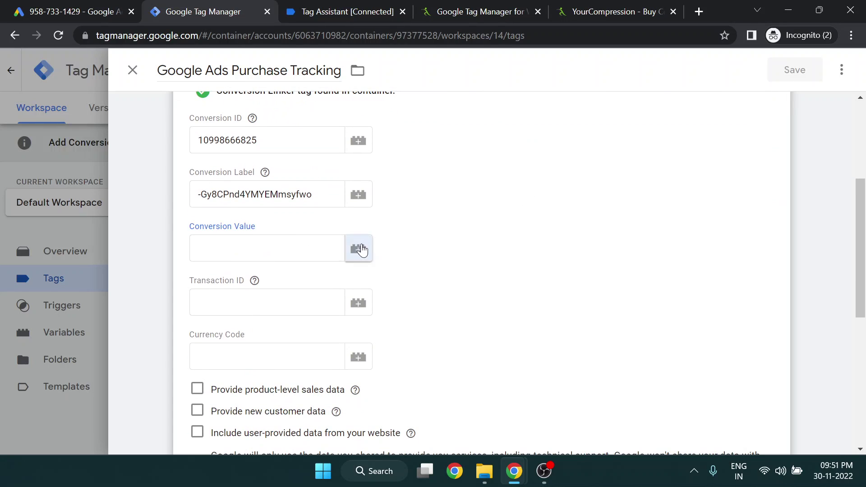
left_click(80, 280)
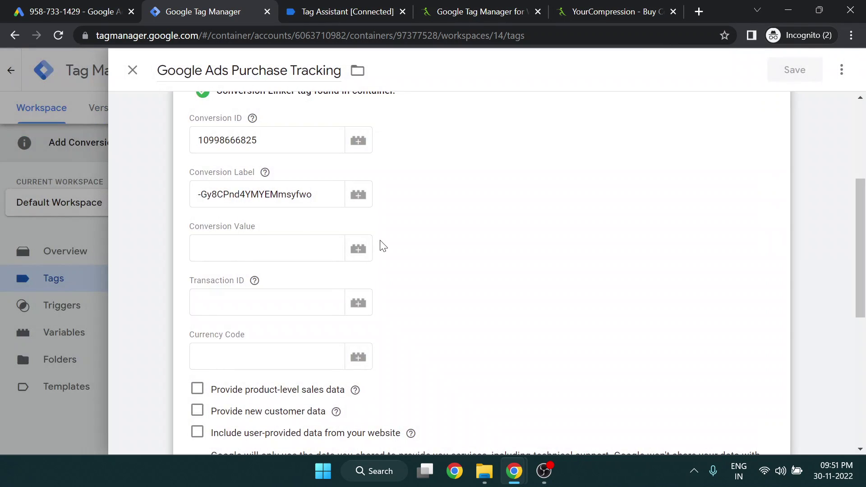
left_click(133, 70)
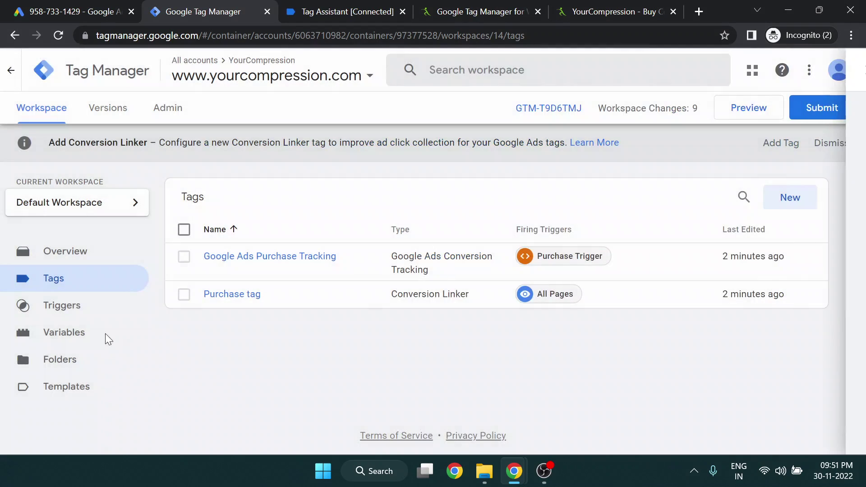
left_click(70, 336)
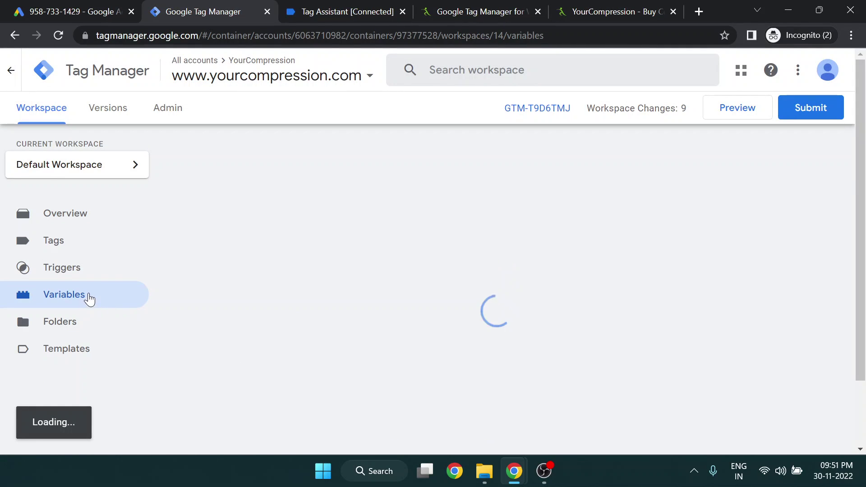
Create a new user-defined variable named 'Purchase variable'
scroll(463, 284, "down", 3)
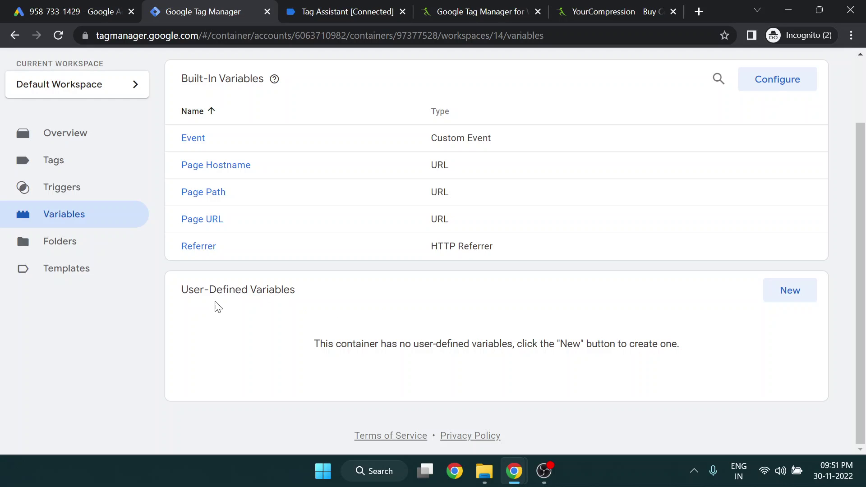
scroll(217, 306, "up", 3)
triple_click(238, 373)
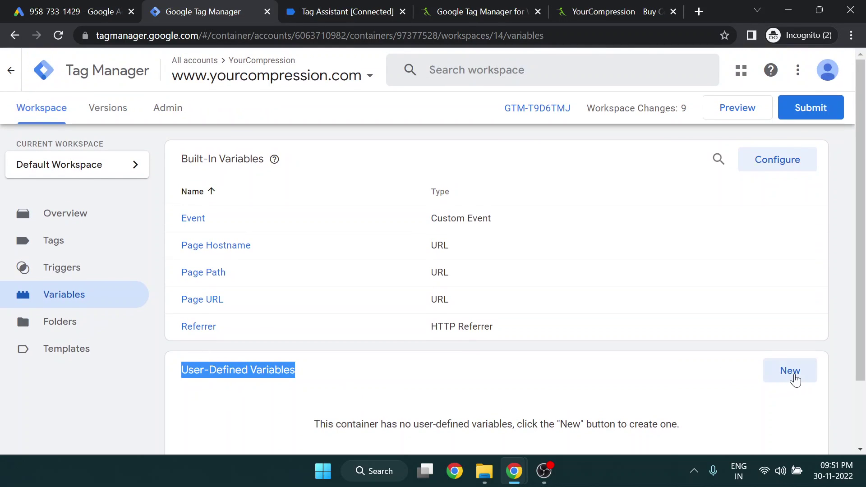
left_click(790, 374)
left_click(221, 72)
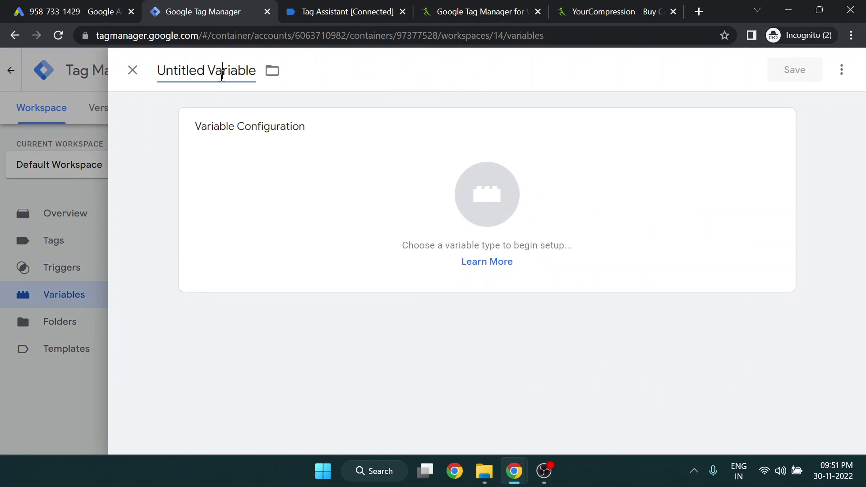
key("ctrl+a")
type("Purchase vairb")
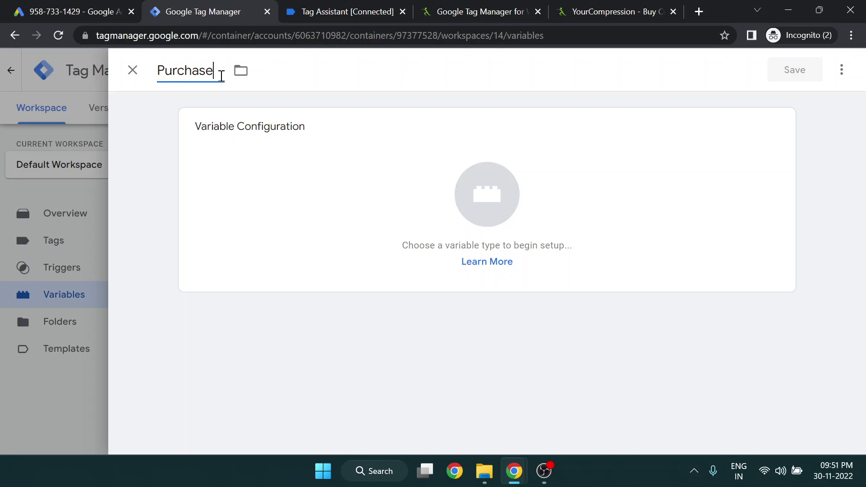
key("BackSpace")
key("BackSpace")
key("BackSpace")
type("riable")
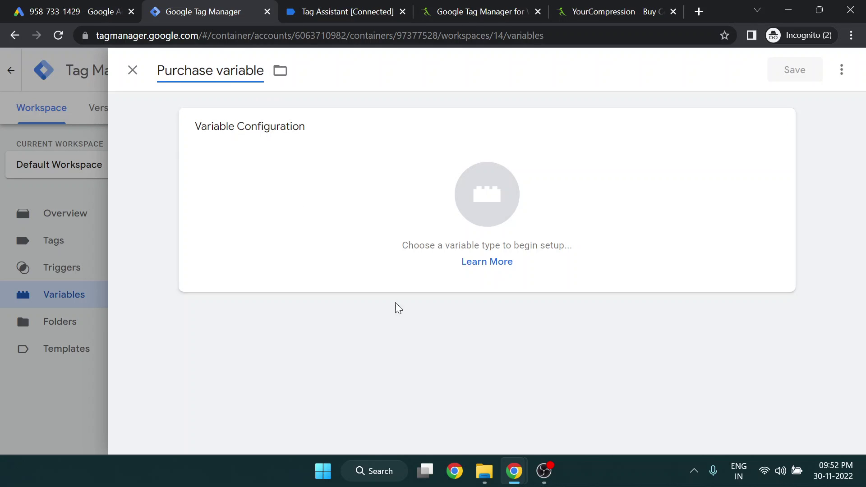
left_click(396, 305)
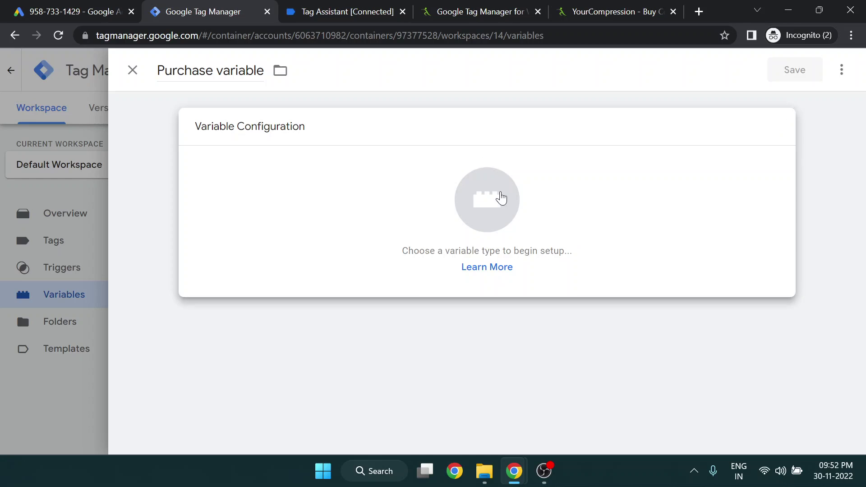
Make the variable type Data Layer Variable
left_click(498, 197)
scroll(551, 304, "down", 12)
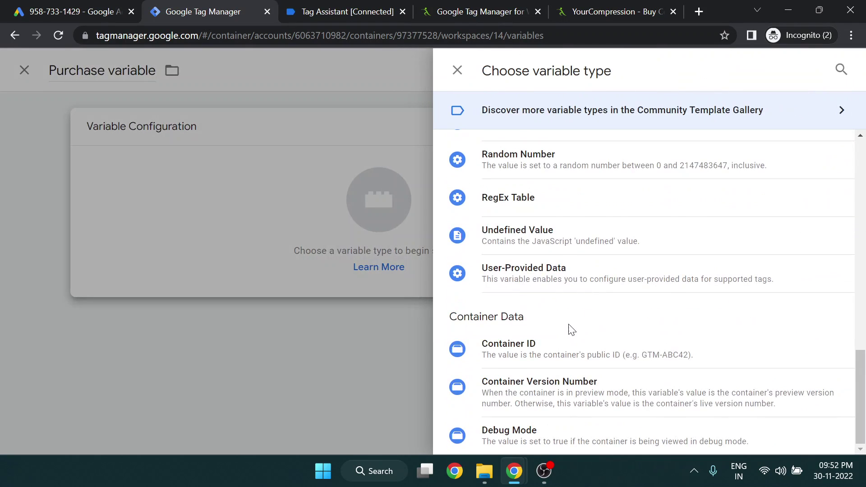
scroll(570, 329, "up", 10)
scroll(559, 356, "up", 4)
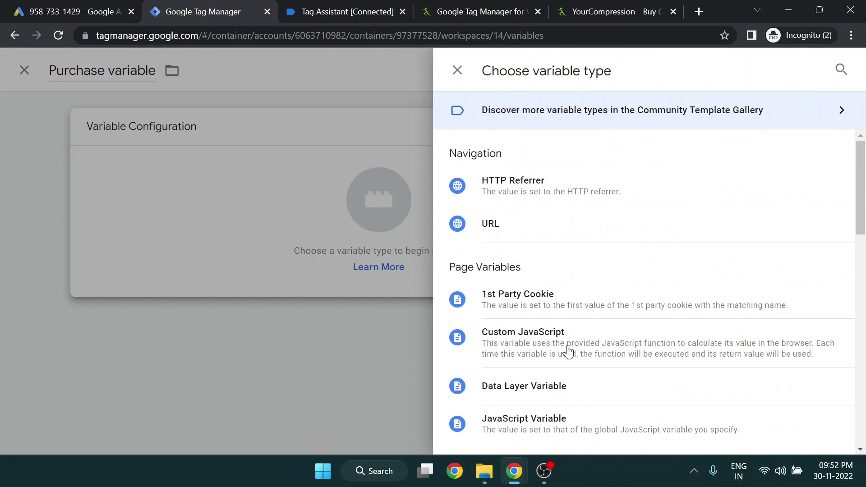
left_click(547, 385)
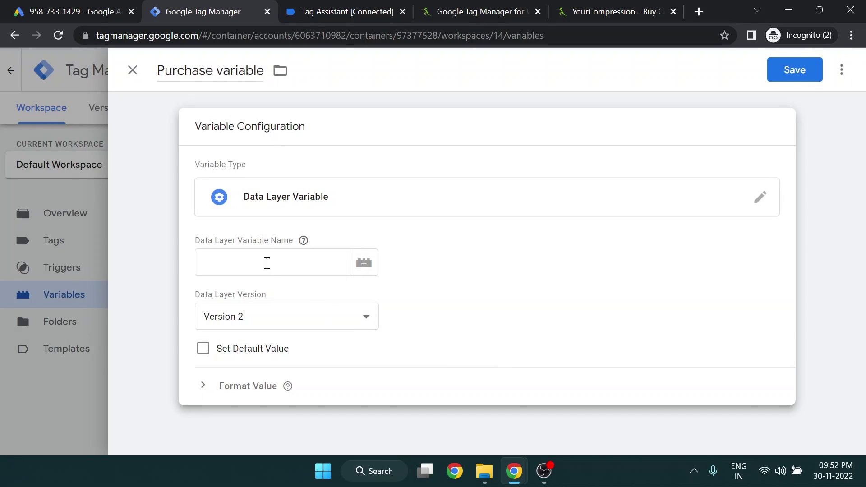
Fill the Data Layer Variable Name with 'ecommerce.items' using keys copied from the purchase event code
left_click(266, 262)
left_click(311, 8)
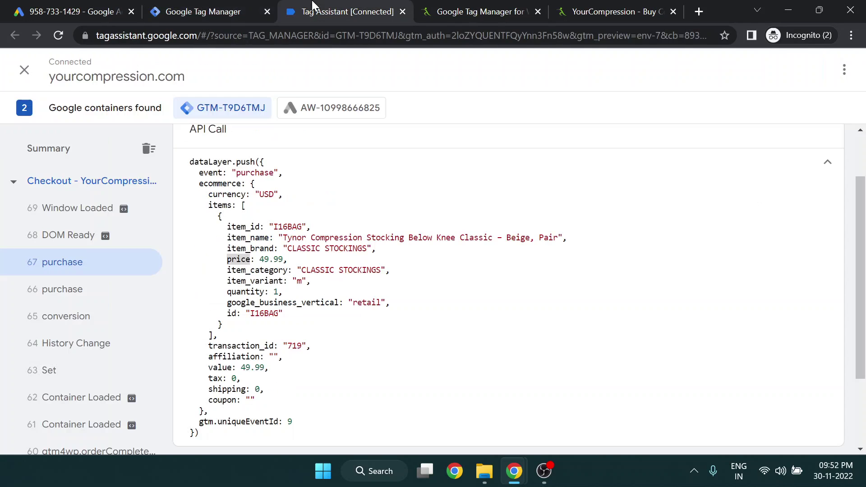
double_click(218, 185)
key("ctrl+c")
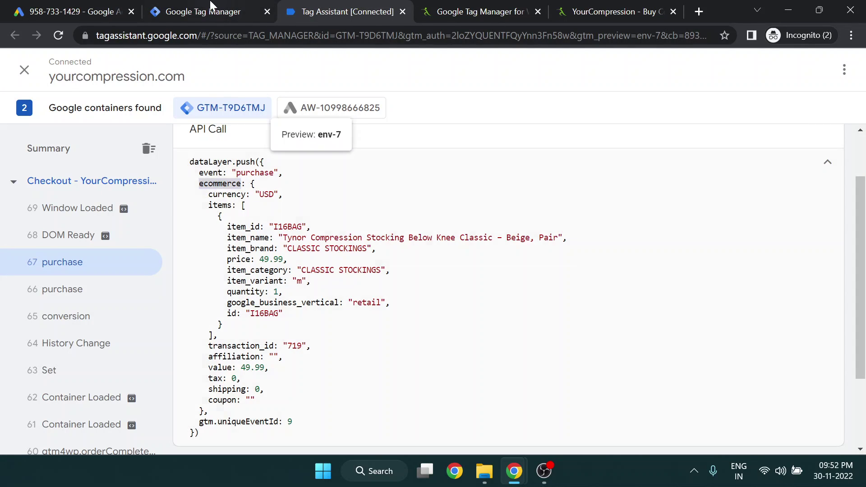
left_click(201, 10)
key("ctrl+v")
type(".")
left_click(327, 7)
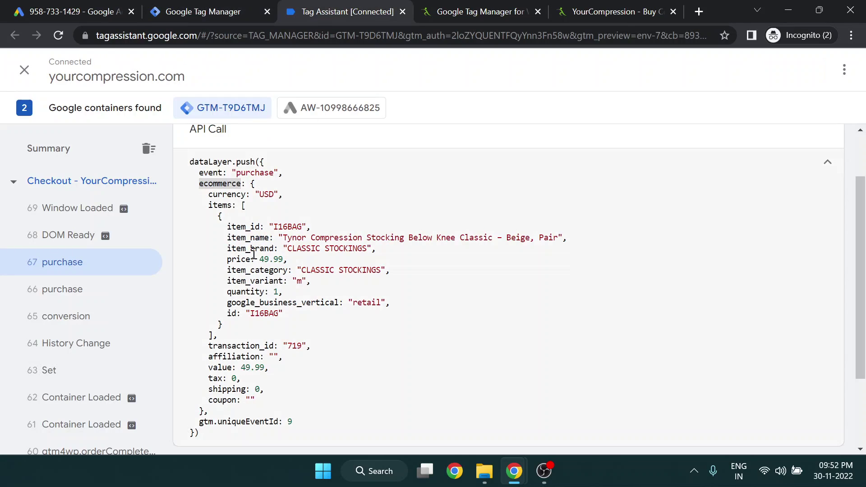
double_click(223, 209)
key("ctrl+c")
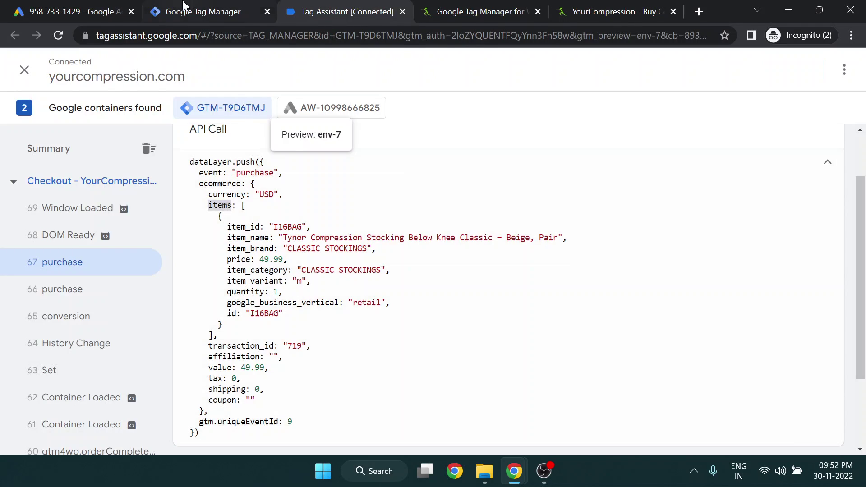
left_click(202, 10)
key("ctrl+v")
Add the price key from the event code to complete the name as ecommerce.items.price
left_click(288, 9)
left_click(195, 7)
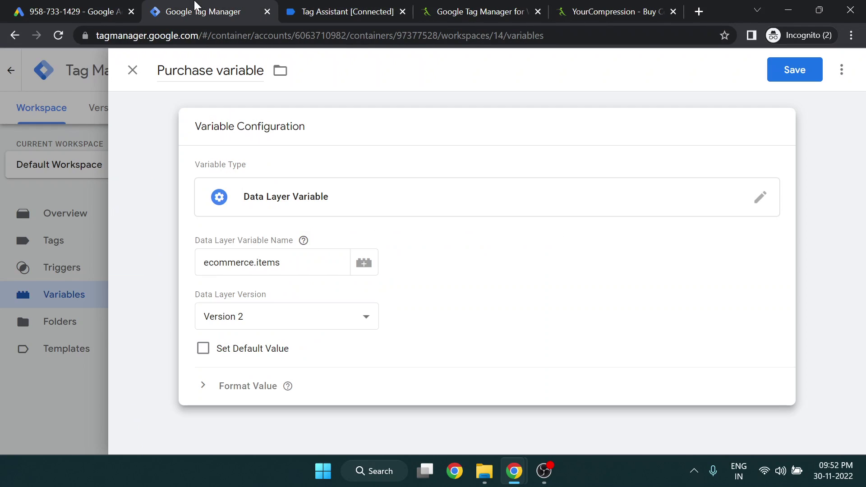
left_click(295, 262)
left_click(290, 11)
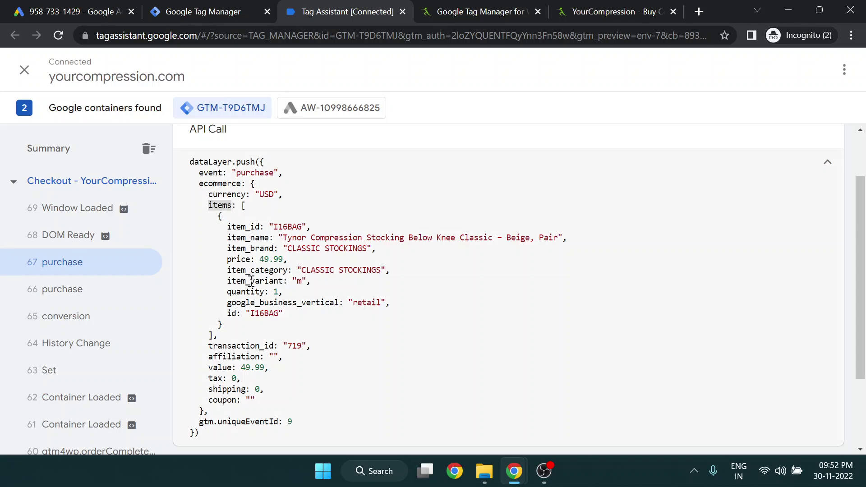
double_click(238, 260)
scroll(243, 268, "up", 2)
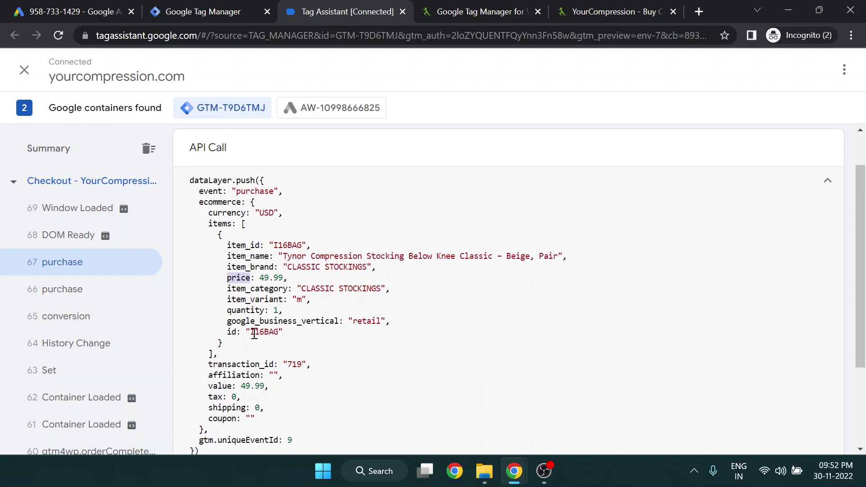
scroll(248, 323, "down", 3)
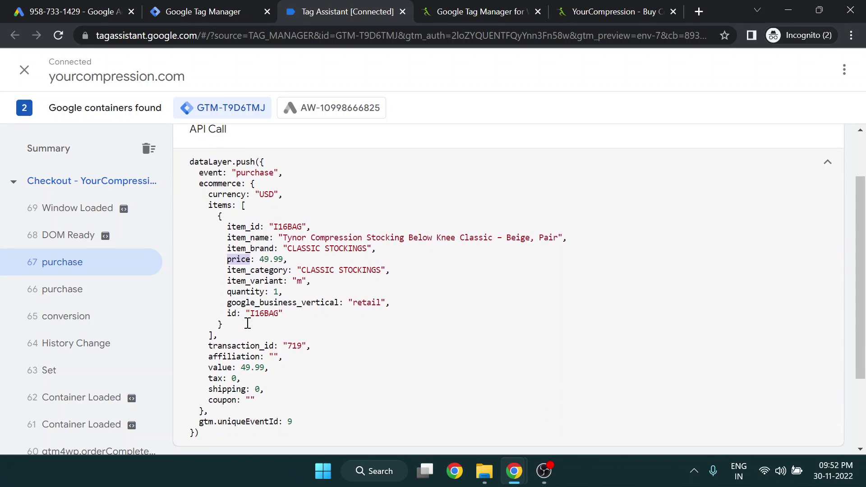
scroll(248, 323, "up", 1)
left_click(203, 12)
key("ctrl+v")
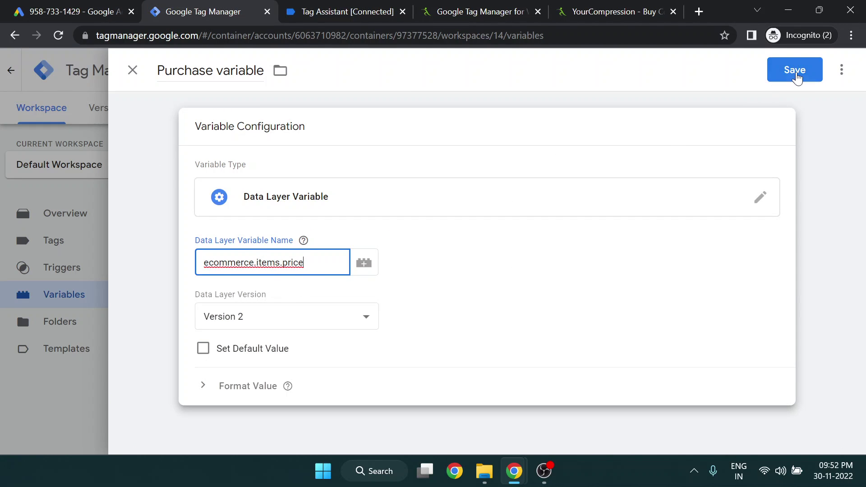
Save the Purchase variable and mark the ecommerce, items and price keys in Tag Assistant
left_click(796, 71)
left_click(356, 6)
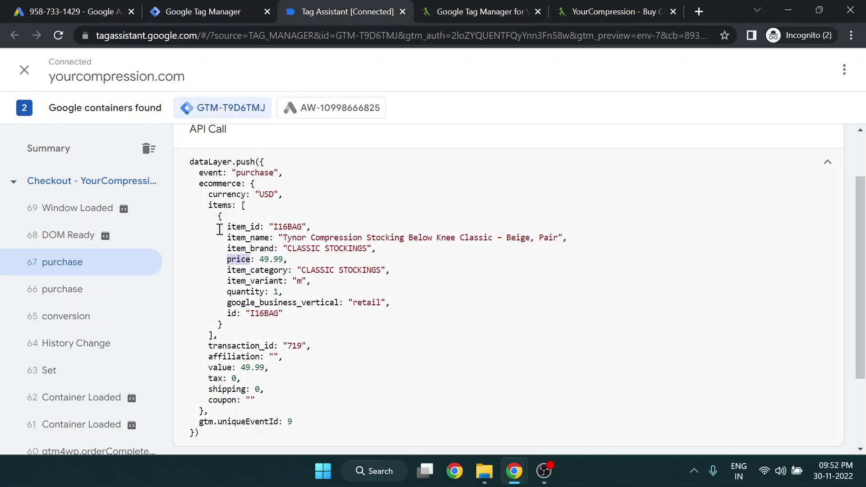
double_click(224, 182)
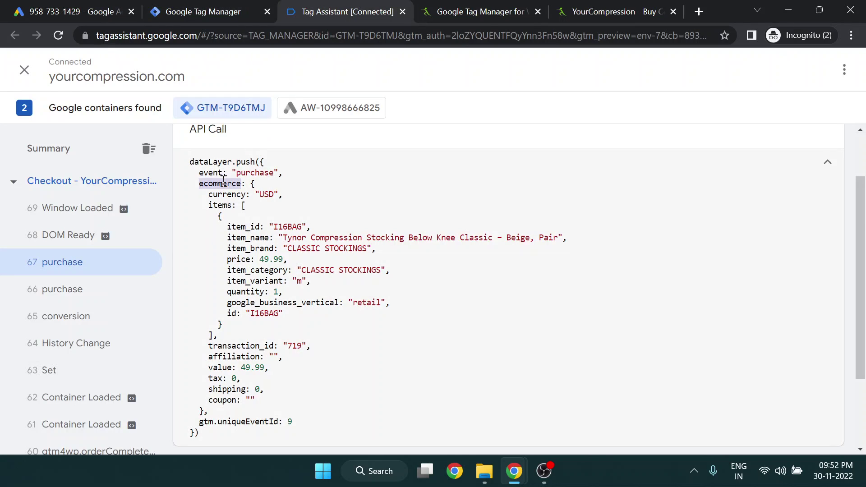
double_click(222, 206)
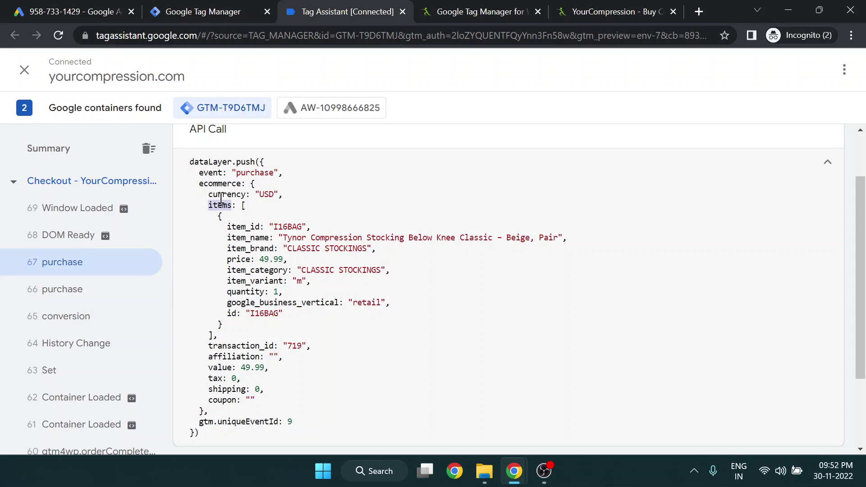
left_click(226, 206)
double_click(242, 260)
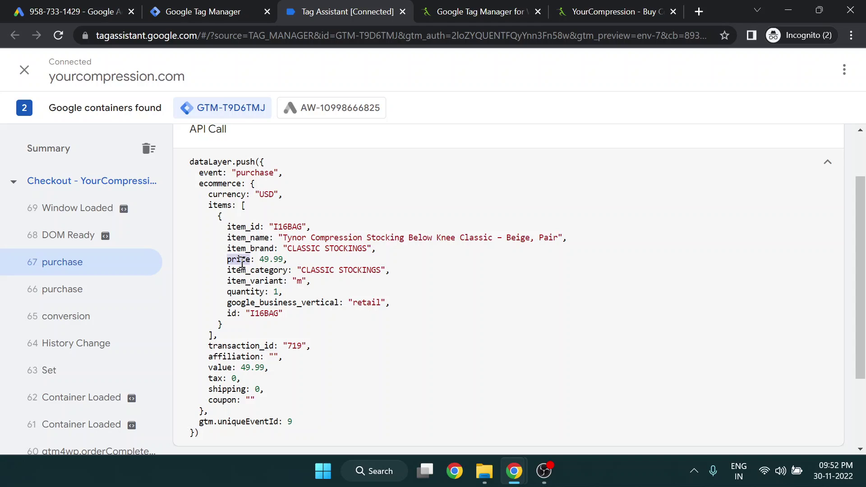
Compare purchase events 66 and 67, then return to Tag Manager's Tags list
left_click(91, 293)
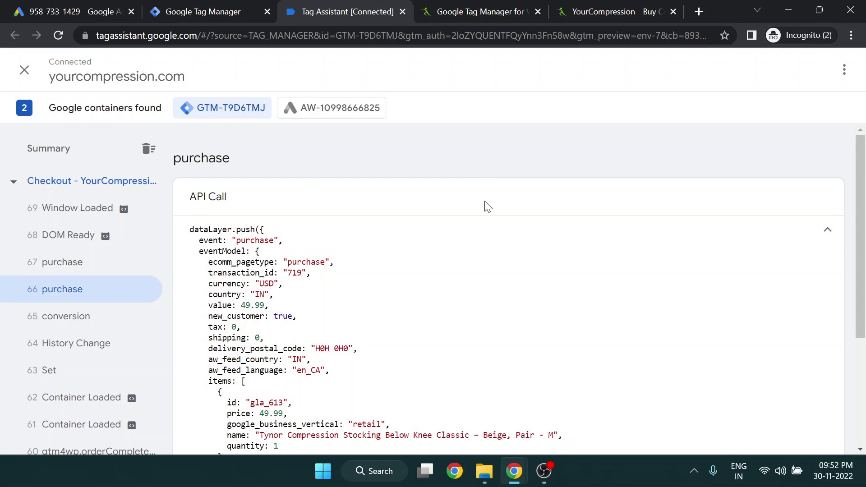
left_click(84, 263)
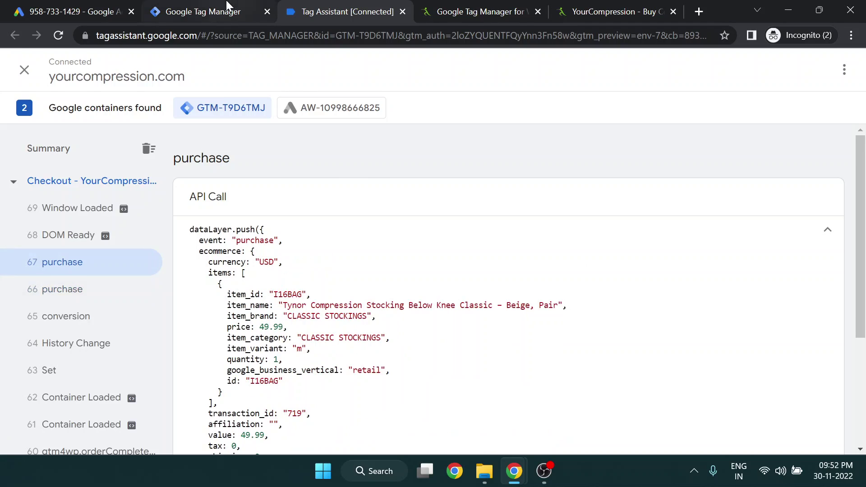
left_click(225, 10)
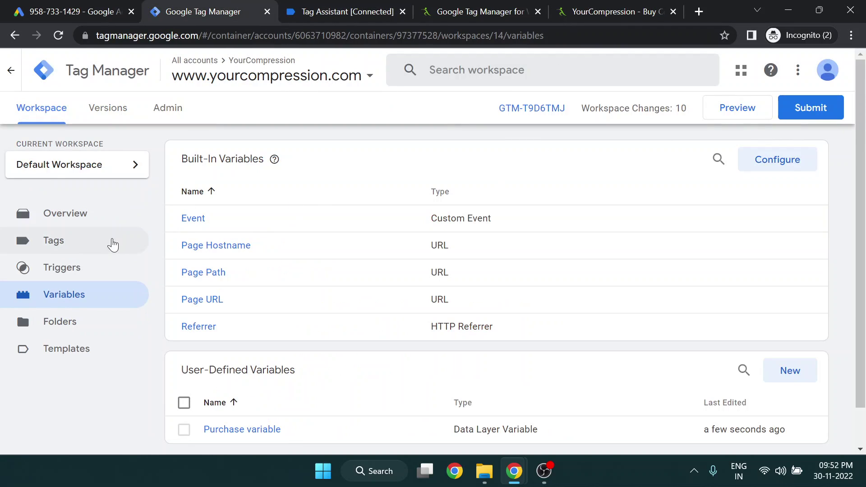
left_click(97, 254)
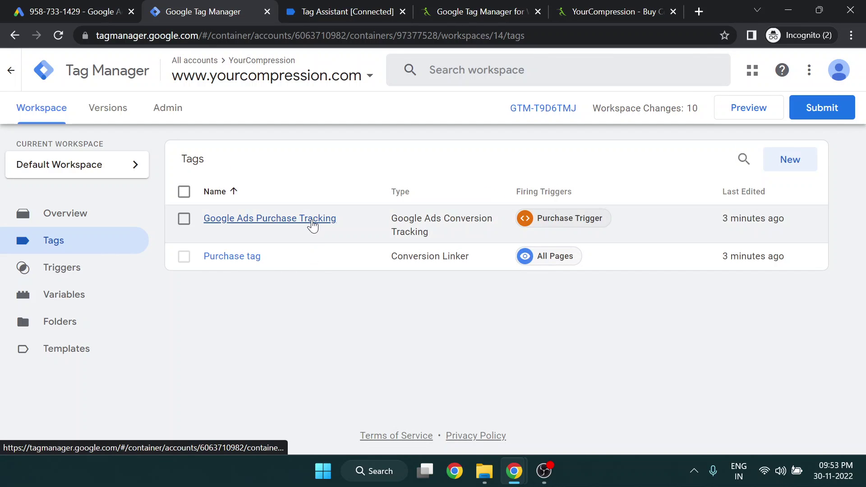
Set the Google Ads Purchase Tracking tag's Conversion Value to {{Purchase variable}}
left_click(313, 224)
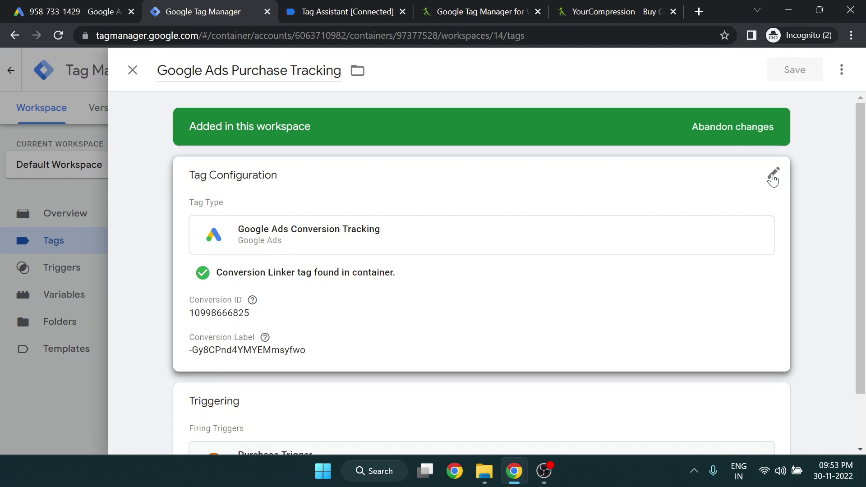
left_click(773, 180)
scroll(496, 280, "down", 3)
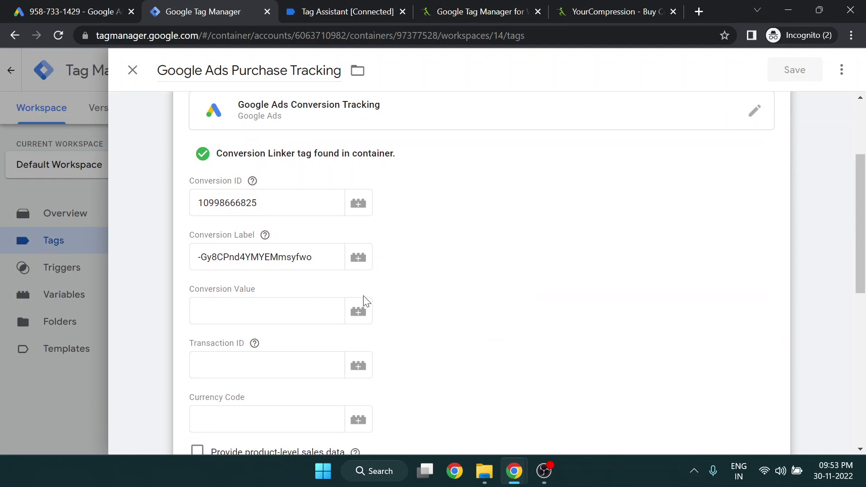
left_click(358, 311)
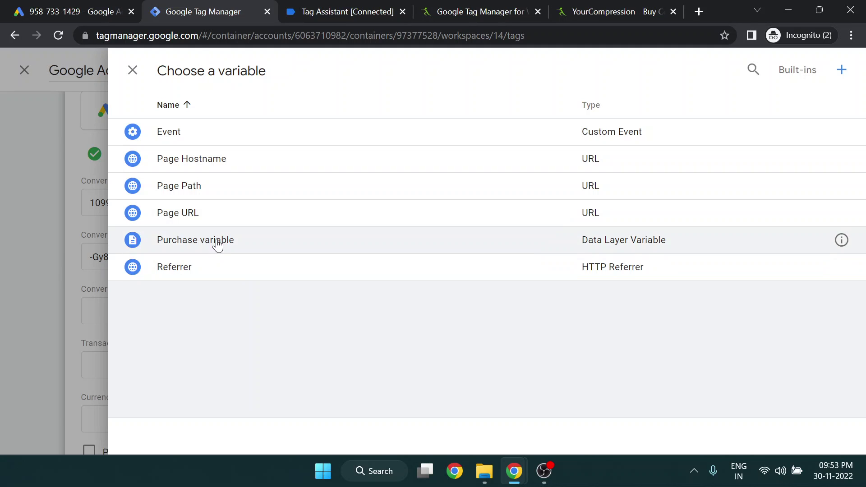
left_click(217, 246)
left_click(310, 312)
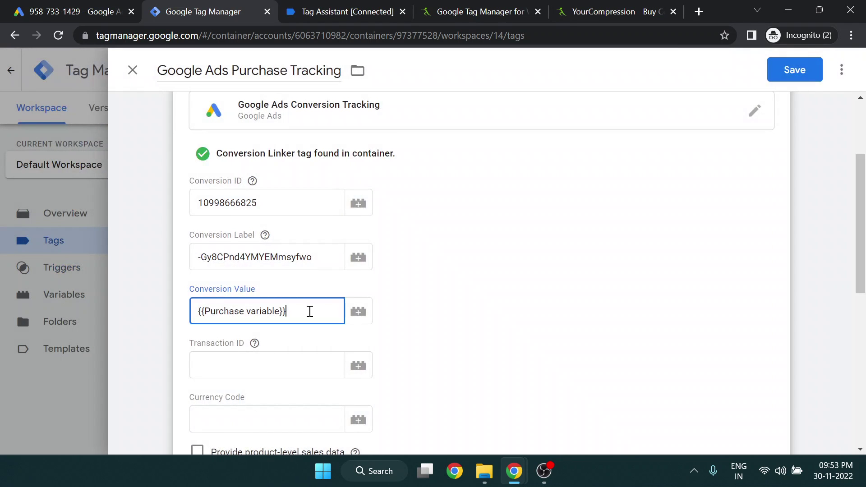
left_click_drag(316, 311, 186, 309)
Look up the transaction_id value 719 in the purchase data for the empty Transaction ID field
scroll(178, 311, "down", 3)
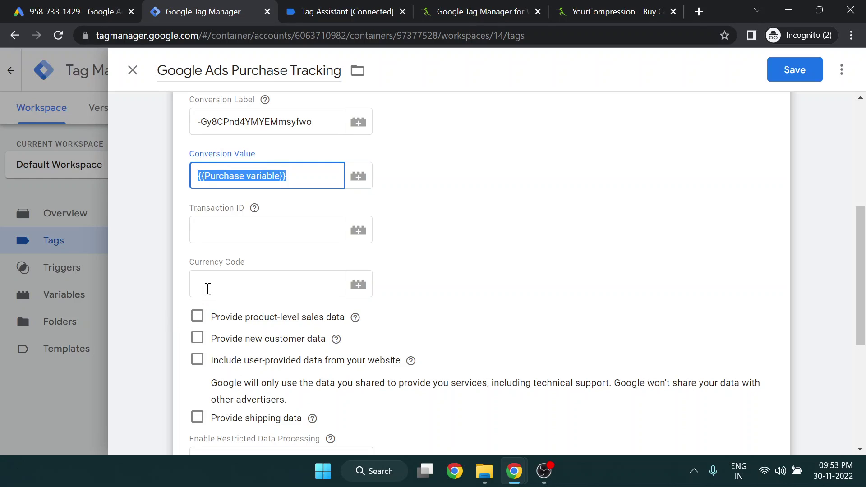
left_click(208, 288)
left_click(217, 228)
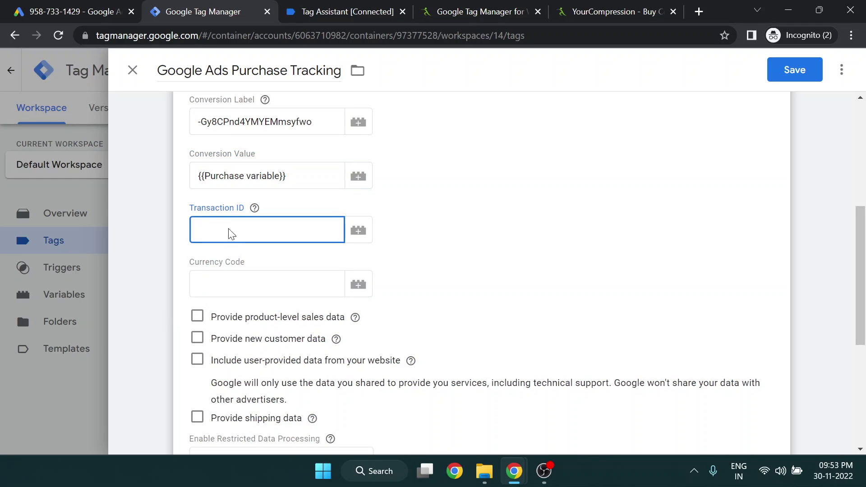
left_click(316, 12)
scroll(284, 266, "down", 1)
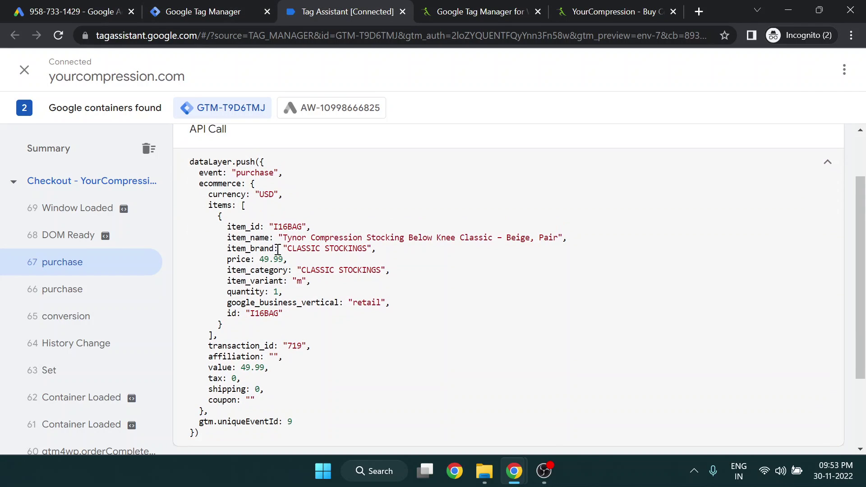
double_click(295, 346)
left_click(211, 10)
Compare the purchase data's USD currency and 49.99 price with the tag's Currency Code field
left_click(334, 6)
double_click(265, 194)
double_click(217, 183)
double_click(231, 194)
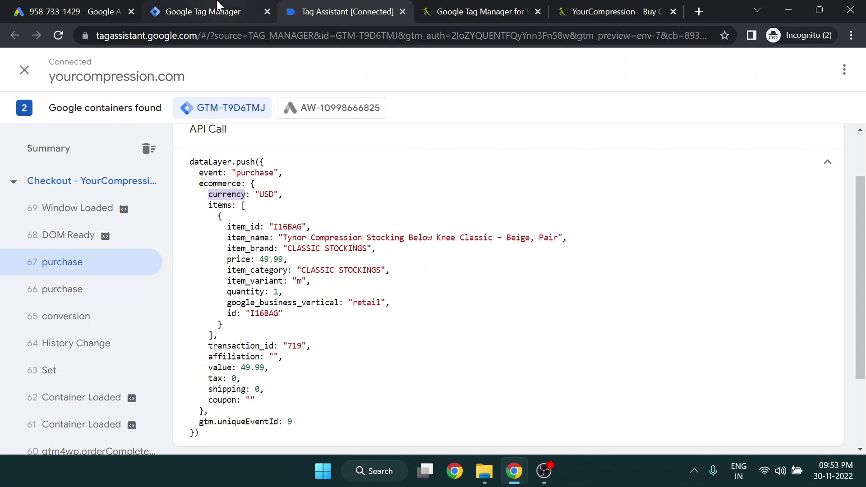
left_click_drag(281, 257, 260, 256)
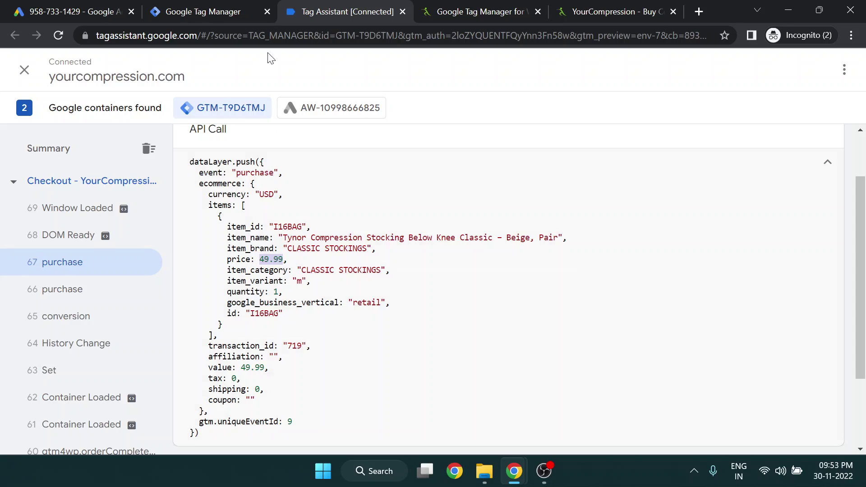
left_click(247, 6)
left_click(307, 9)
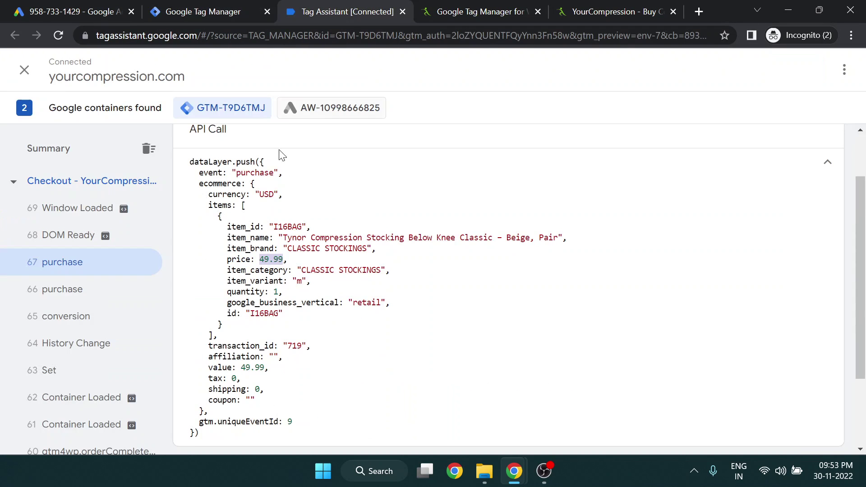
left_click(238, 5)
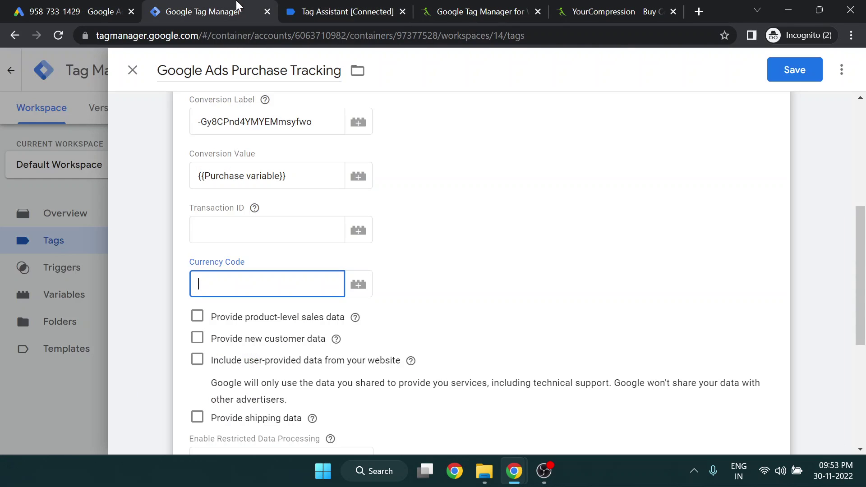
left_click(312, 9)
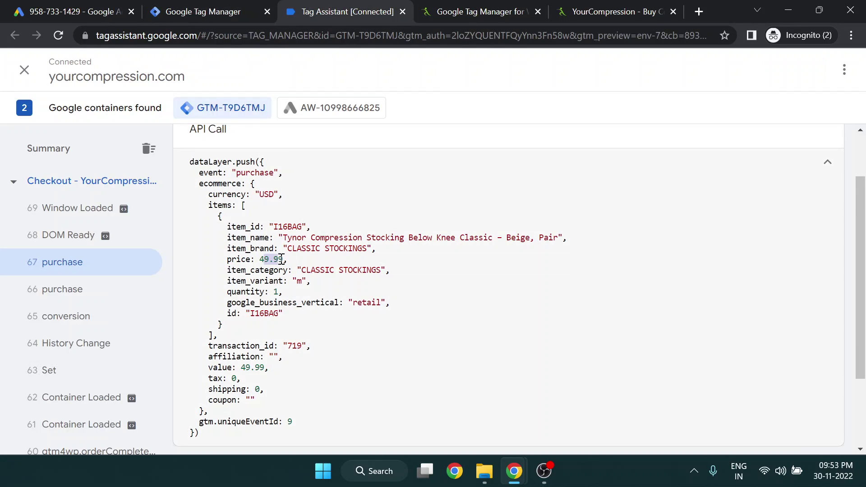
left_click(238, 6)
scroll(443, 263, "up", 10)
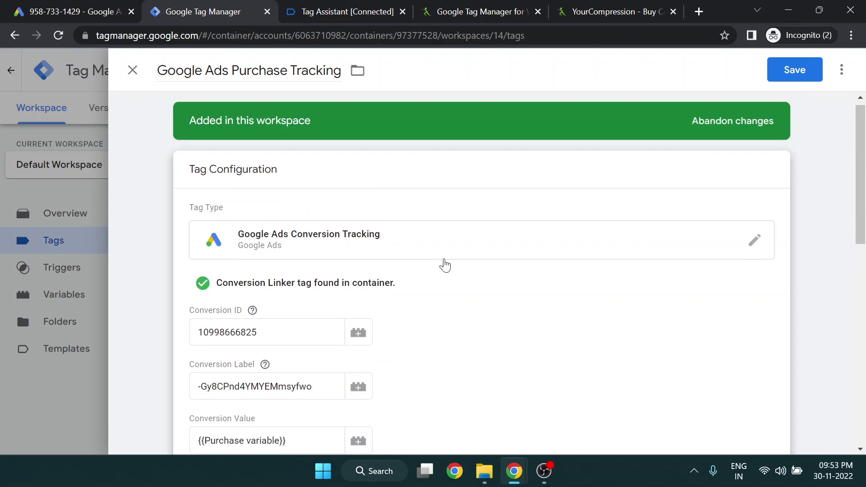
Save the Google Ads Purchase Tracking tag, then launch a Preview session for yourcompression.com
left_click(793, 70)
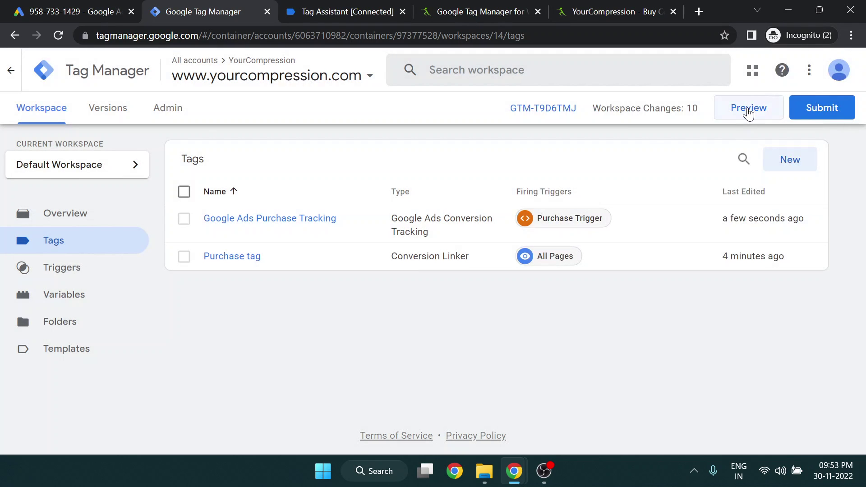
left_click(754, 117)
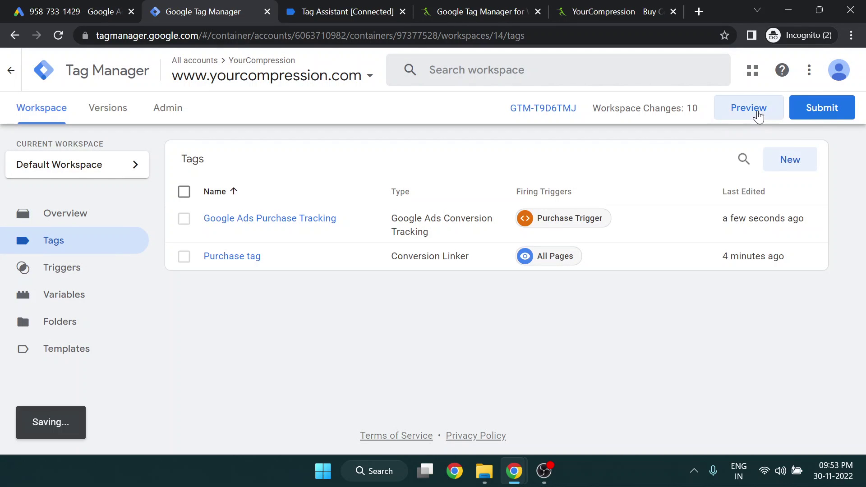
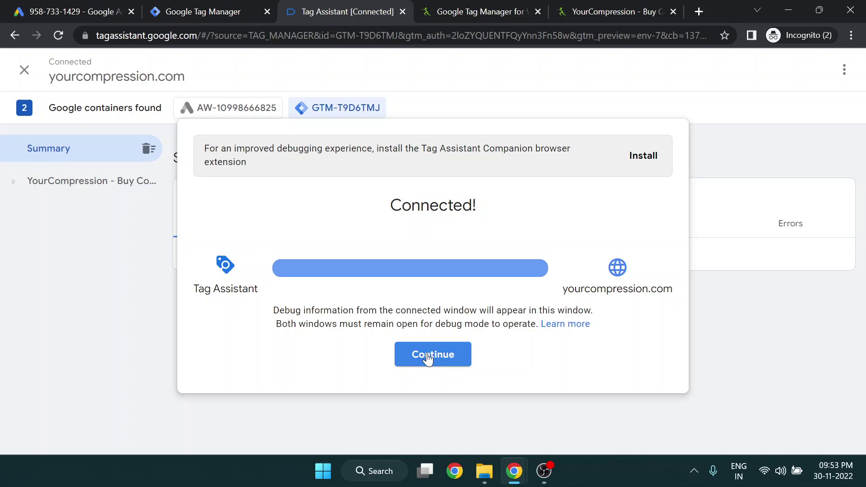
Dismiss the Connected notice in the Tag Assistant debugger
left_click(428, 356)
Bring the debug-connected store forward and open the Tynor Thigh High Classic product page
mouse_move(515, 471)
left_click(573, 424)
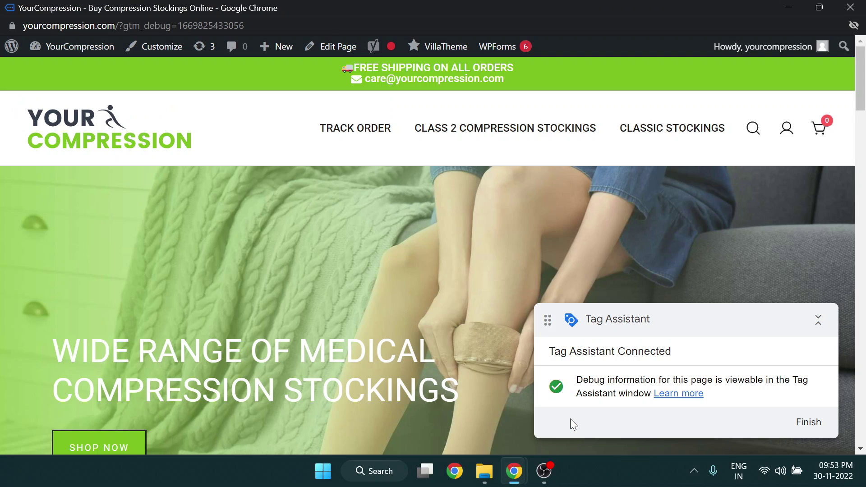
scroll(446, 289, "down", 7)
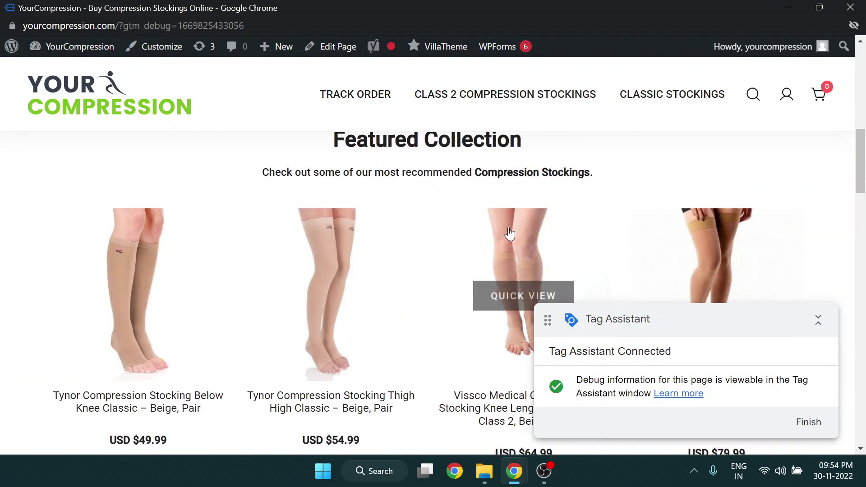
scroll(469, 216, "down", 7)
scroll(438, 239, "up", 6)
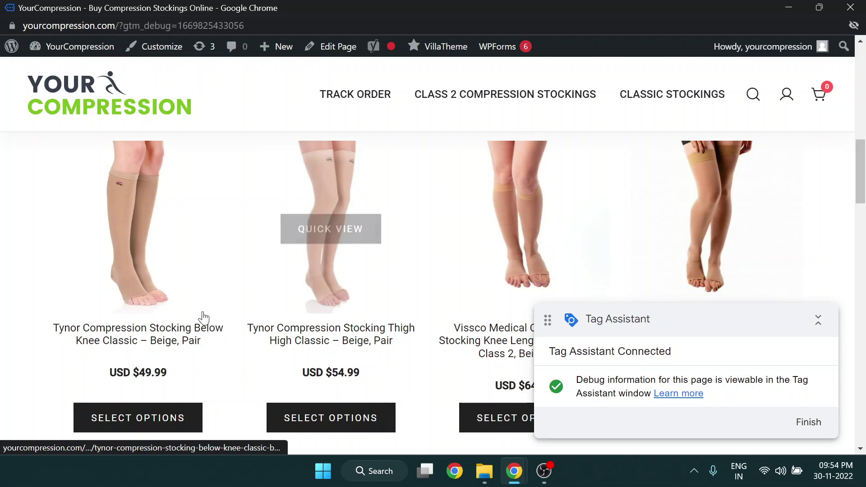
key("alt+Tab")
key("alt+Tab")
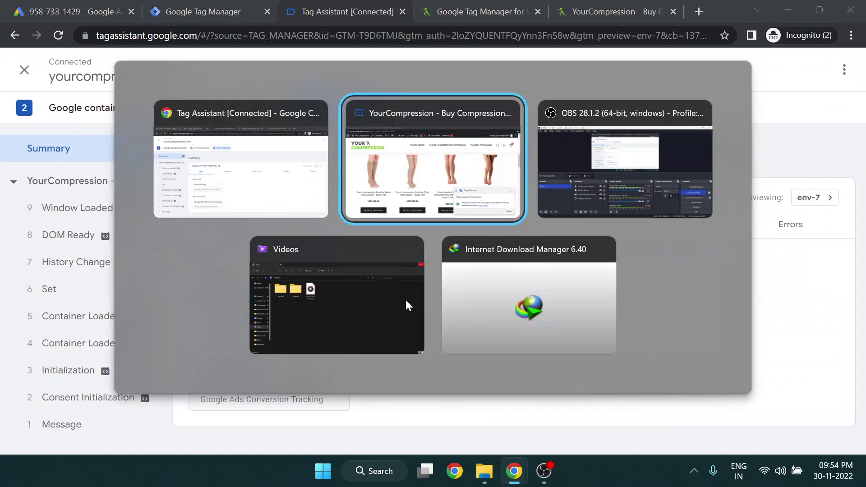
left_click(354, 415)
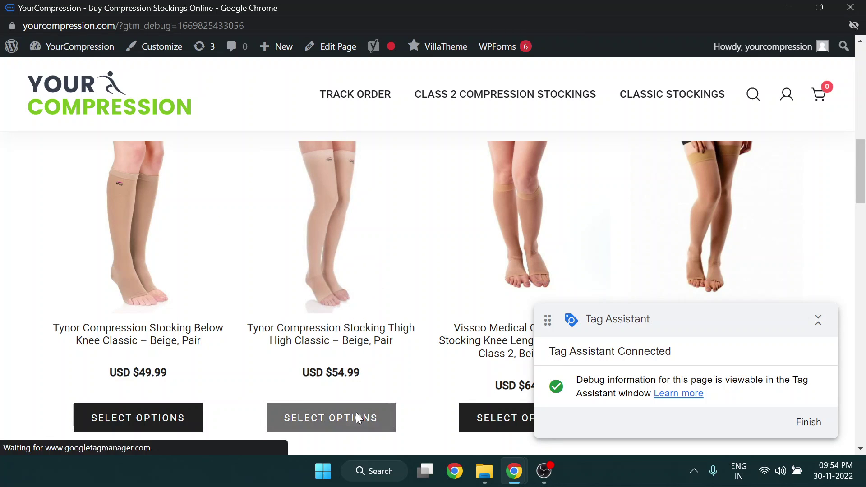
key("alt+Tab")
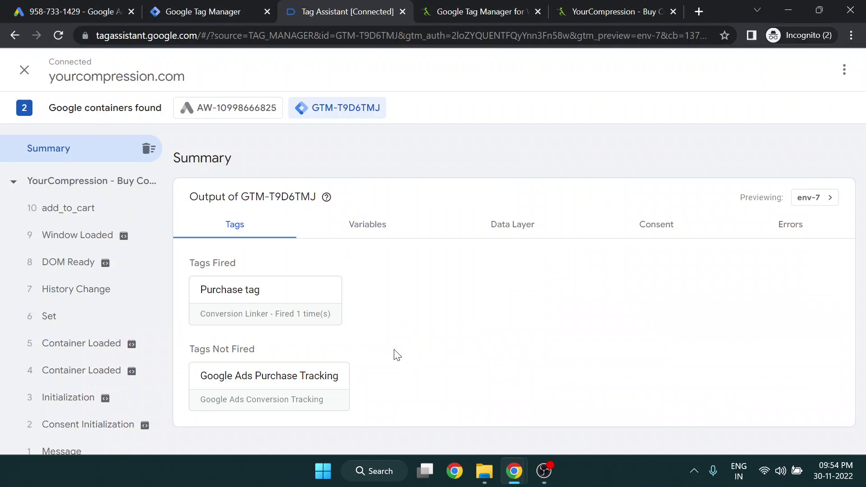
key("alt+Tab")
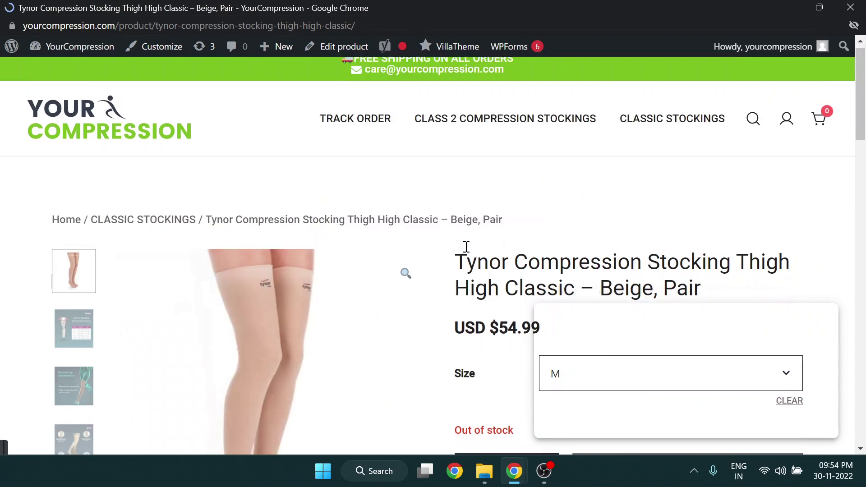
Choose size XXL, keep quantity 1, and add the stocking to the cart
scroll(406, 326, "down", 3)
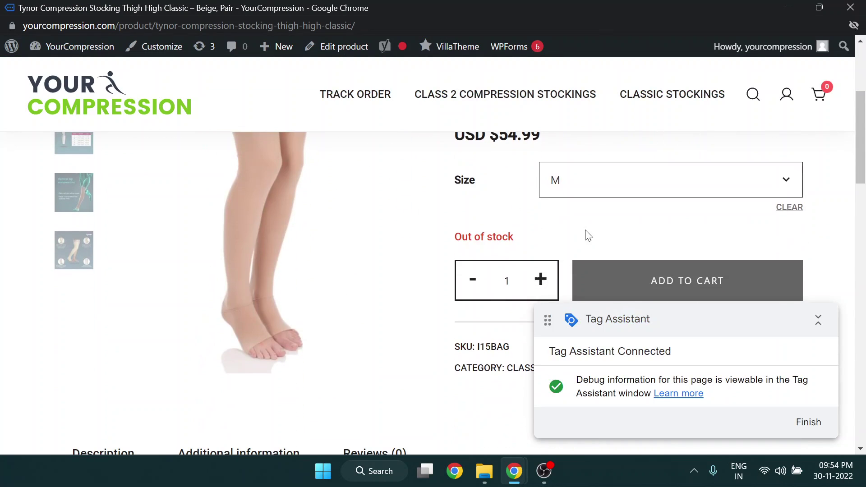
left_click(602, 194)
key("alt+Tab")
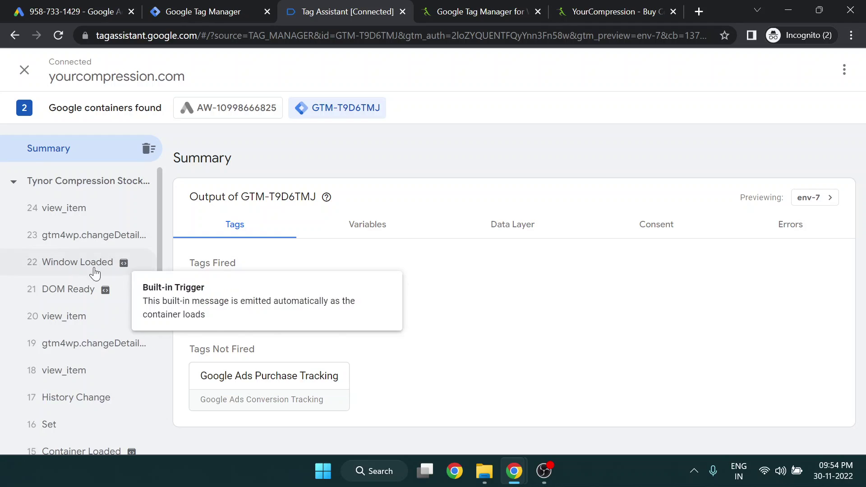
key("alt+Tab")
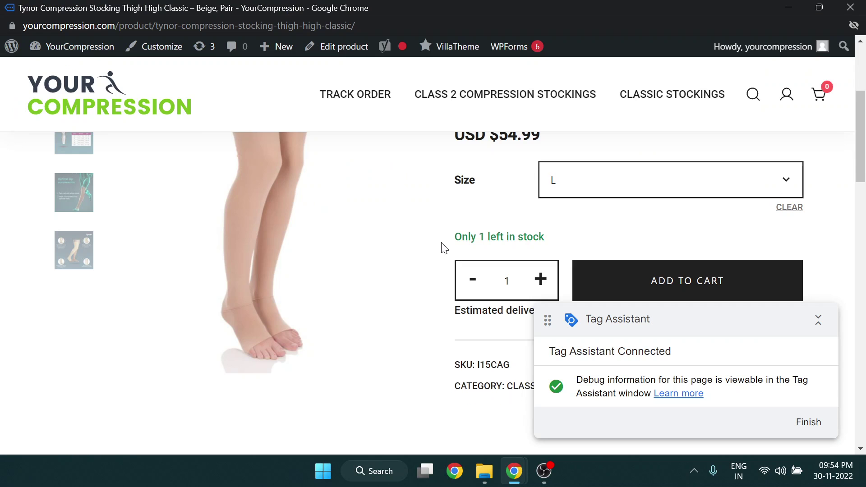
scroll(444, 245, "down", 3)
left_click(541, 218)
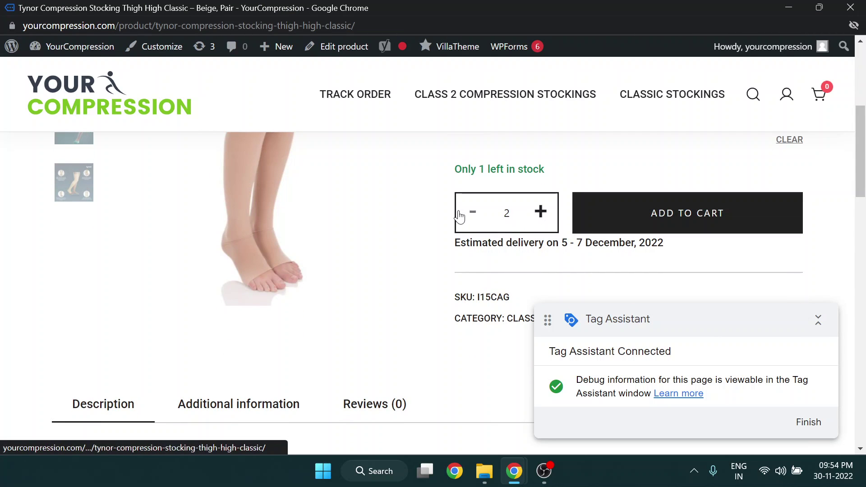
left_click(475, 217)
scroll(475, 218, "up", 1)
left_click(599, 192)
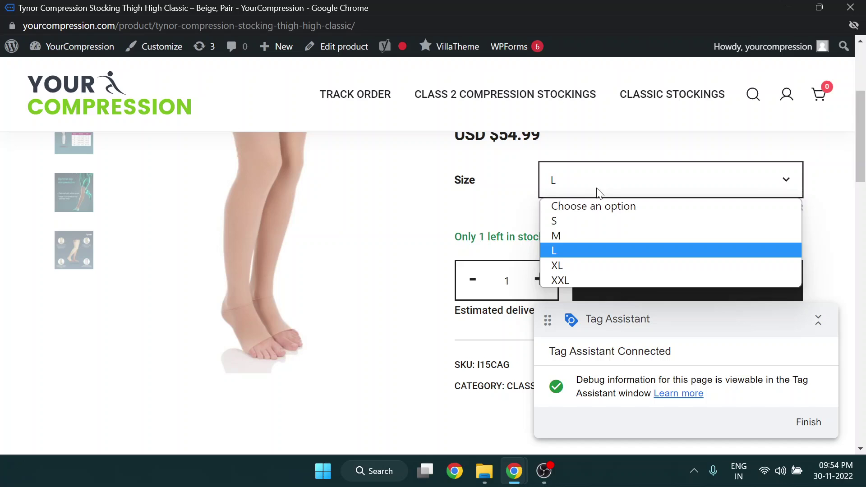
left_click(569, 280)
scroll(577, 252, "down", 1)
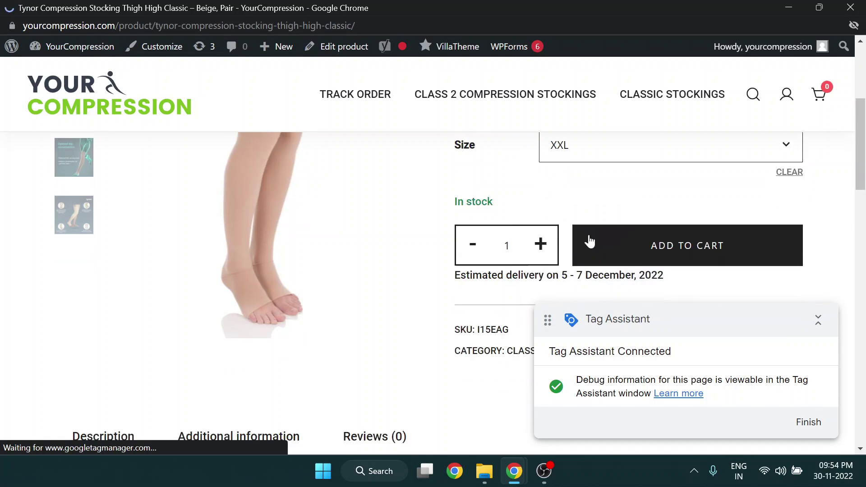
left_click(590, 241)
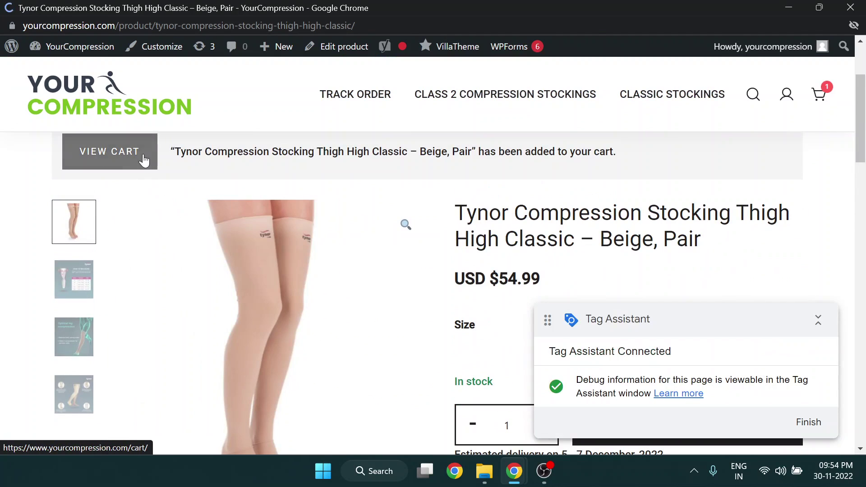
Go from the cart through checkout and place the USD $54.99 test order
left_click(144, 158)
scroll(529, 251, "down", 7)
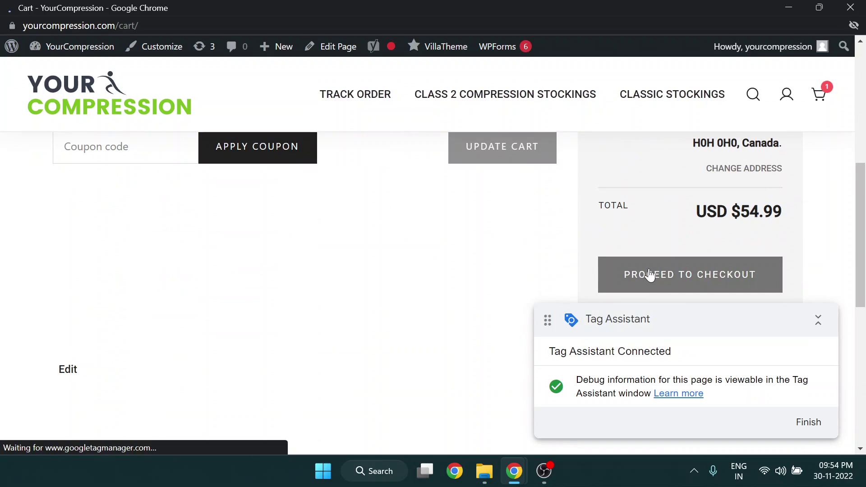
left_click(649, 275)
scroll(535, 256, "down", 5)
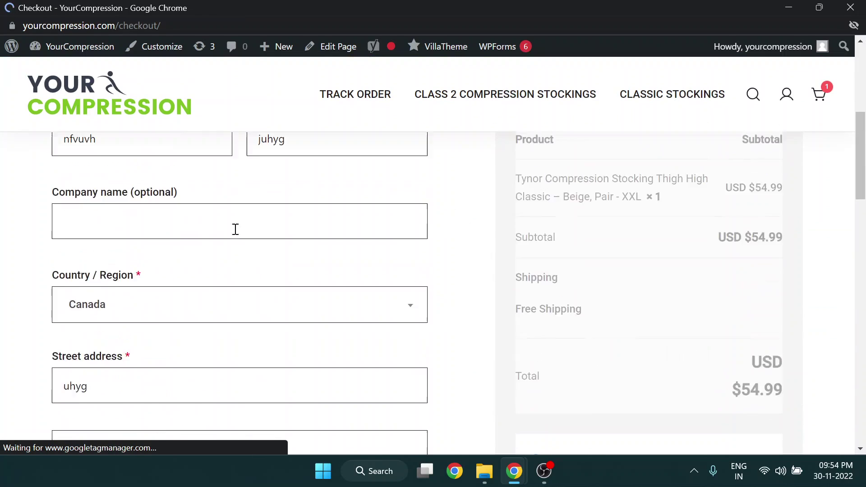
scroll(194, 266, "up", 3)
scroll(586, 275, "down", 10)
scroll(626, 235, "up", 1)
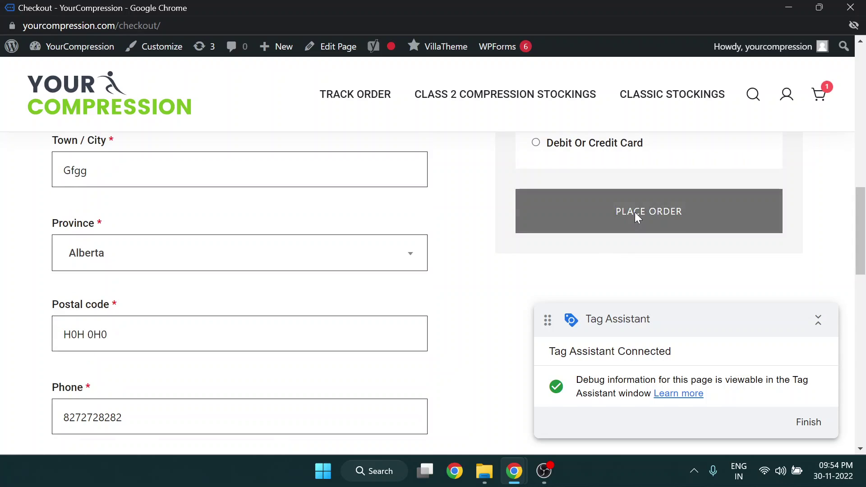
left_click(634, 212)
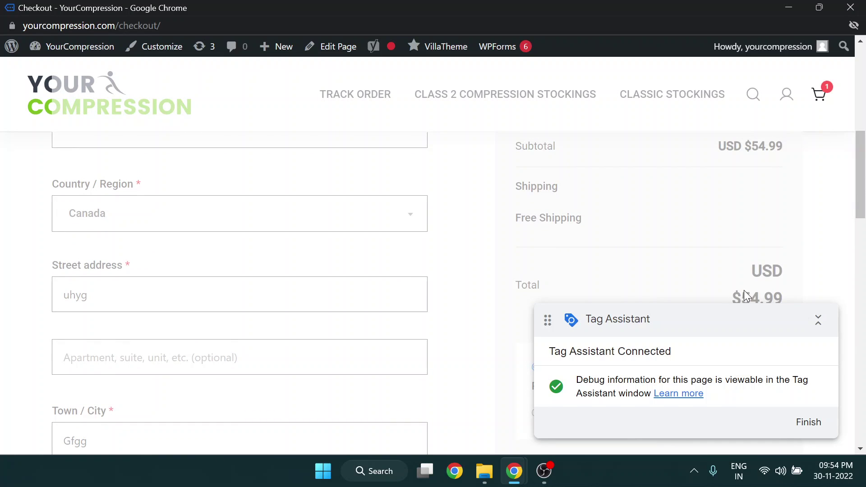
scroll(644, 247, "down", 8)
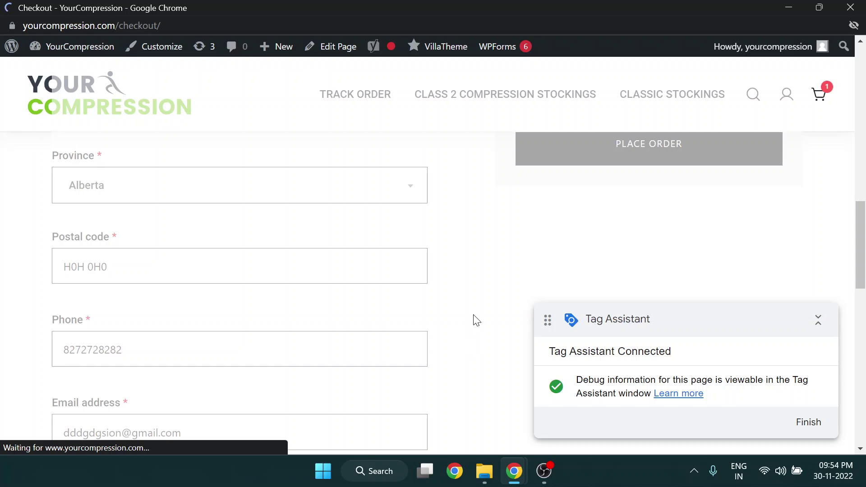
scroll(331, 305, "down", 5)
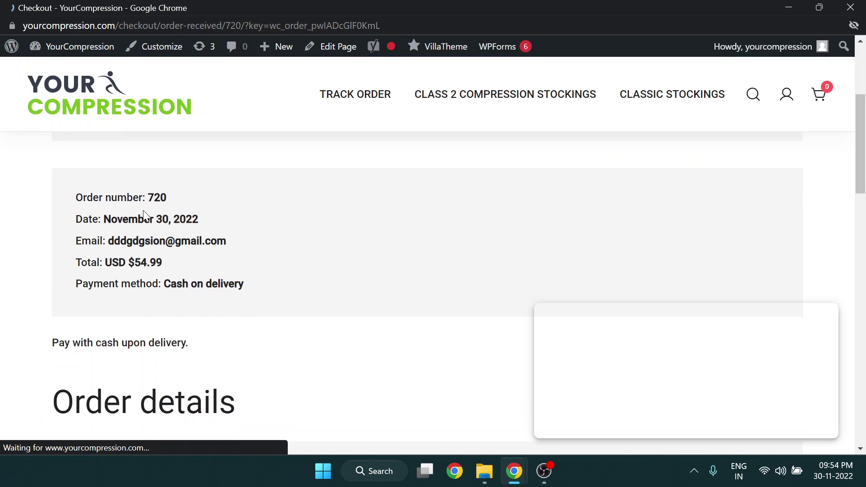
In Tag Assistant, select purchase event 70 and open the fired Google Ads Purchase Tracking tag
left_click(213, 215)
key("alt+Tab")
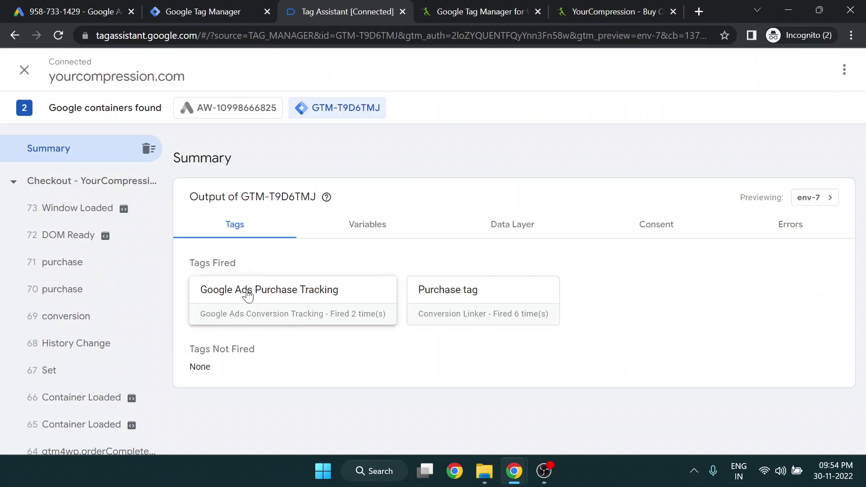
left_click(85, 295)
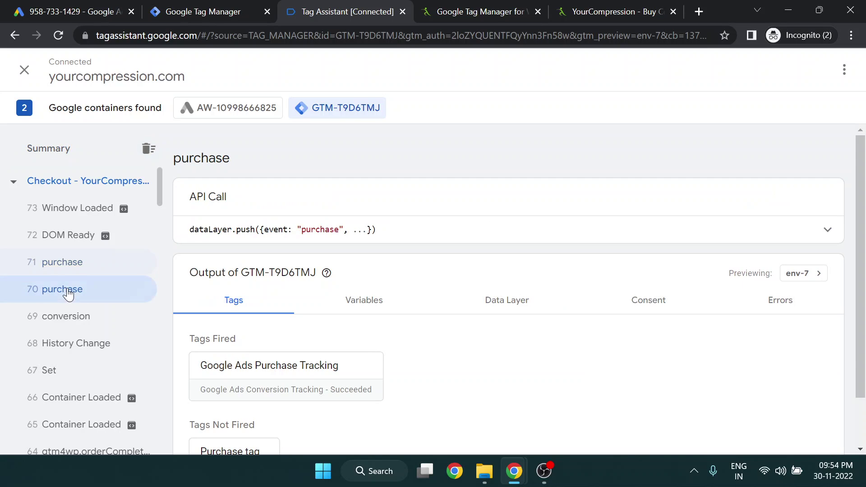
scroll(212, 323, "down", 2)
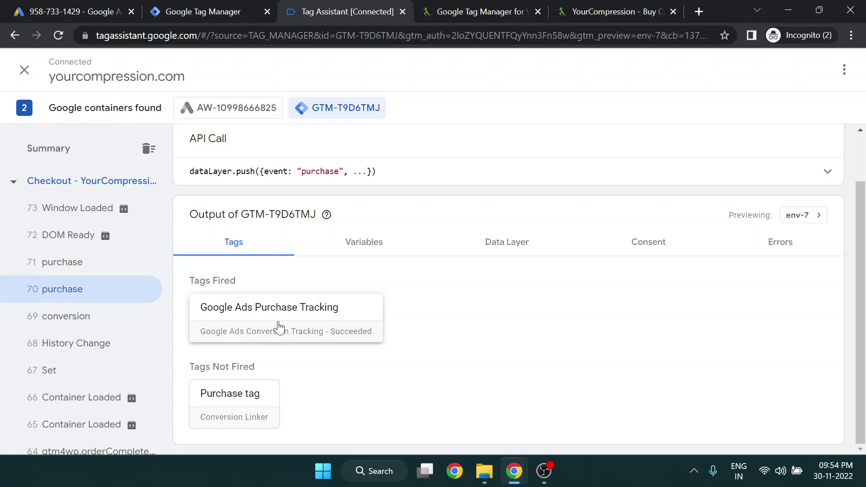
left_click(223, 10)
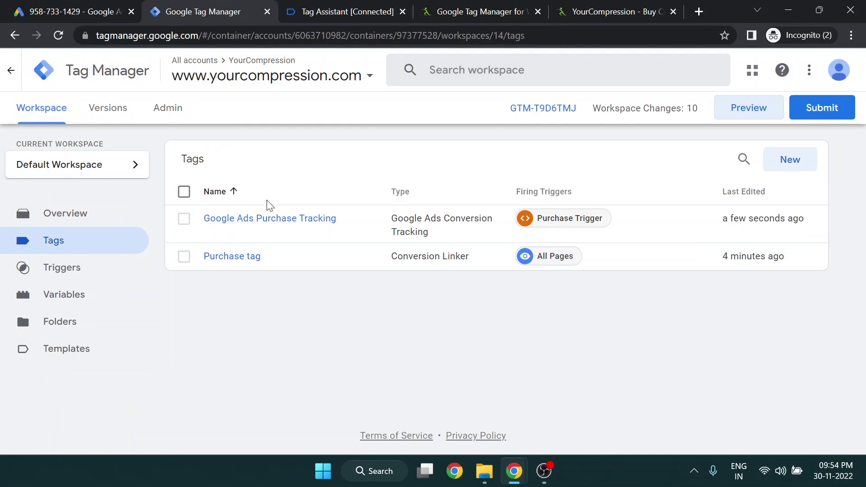
left_click_drag(197, 218, 348, 180)
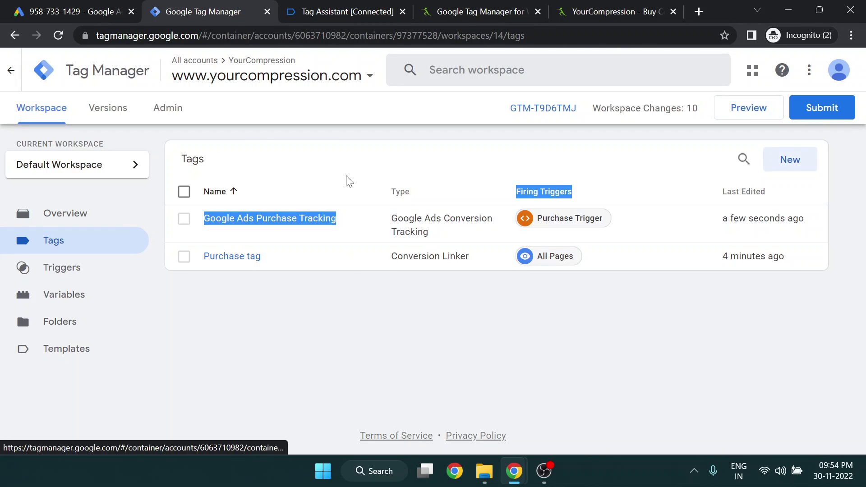
left_click(314, 137)
key("ctrl+Tab")
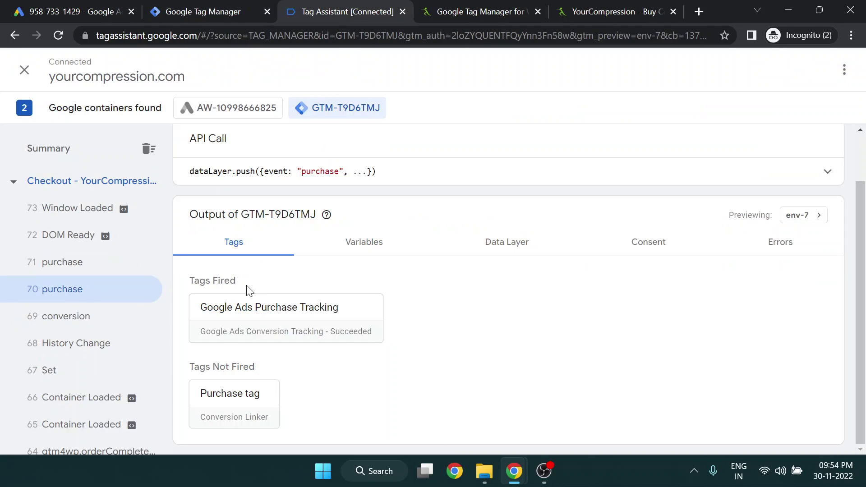
left_click(257, 306)
Show all tag properties as Values and point out the undefined Conversion Value
left_click(306, 344)
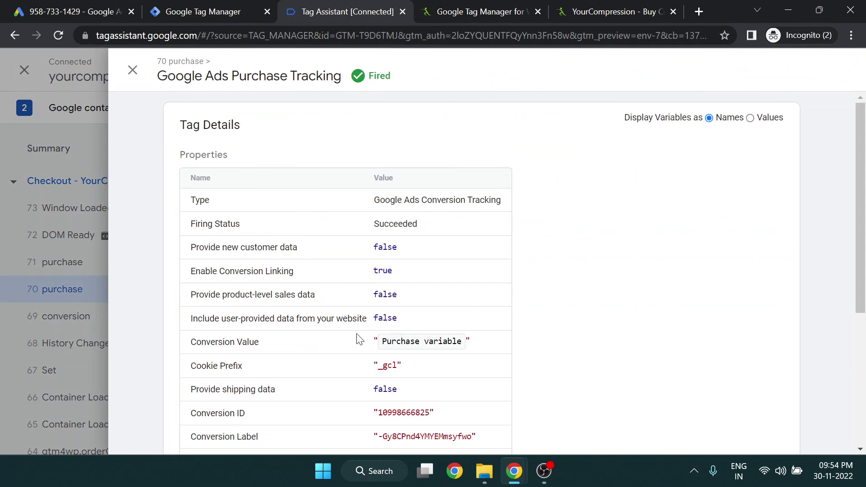
scroll(375, 313, "down", 3)
scroll(744, 134, "up", 3)
left_click(751, 118)
scroll(381, 345, "down", 2)
double_click(386, 279)
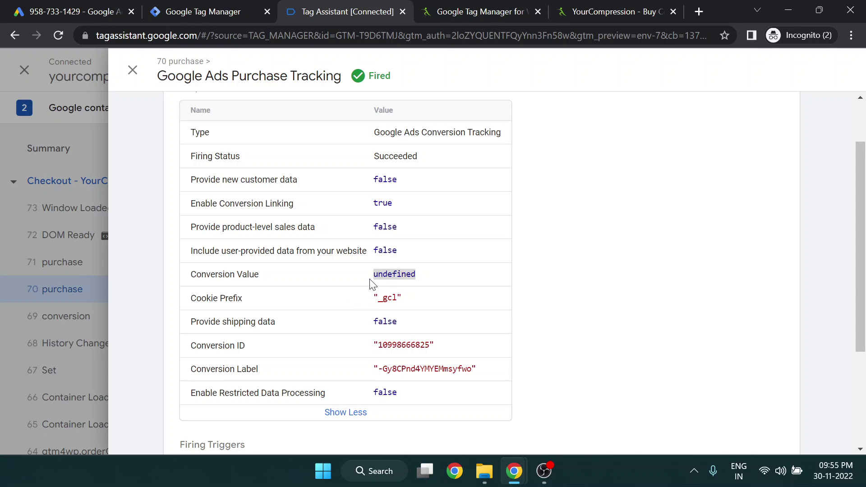
left_click(375, 275)
left_click_drag(374, 274, 419, 273)
double_click(418, 273)
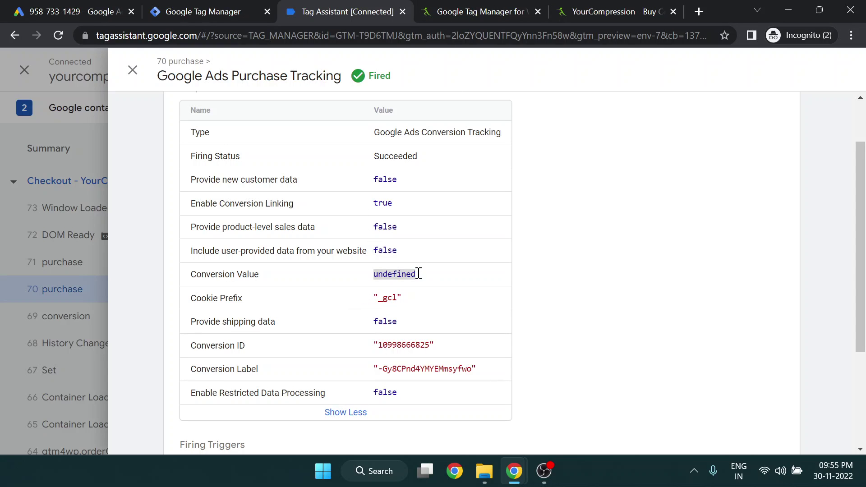
double_click(87, 284)
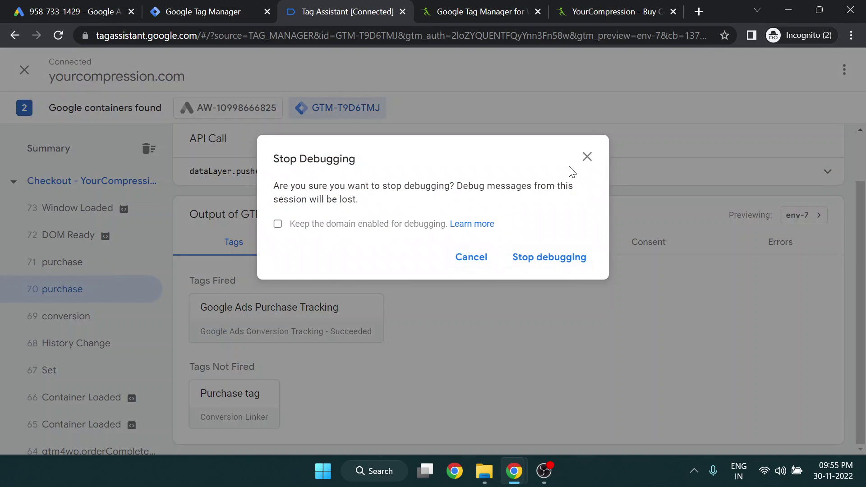
Check the second purchase event's Purchase Tracking tag, which also has an undefined Conversion Value
left_click(586, 156)
left_click(99, 262)
left_click(375, 327)
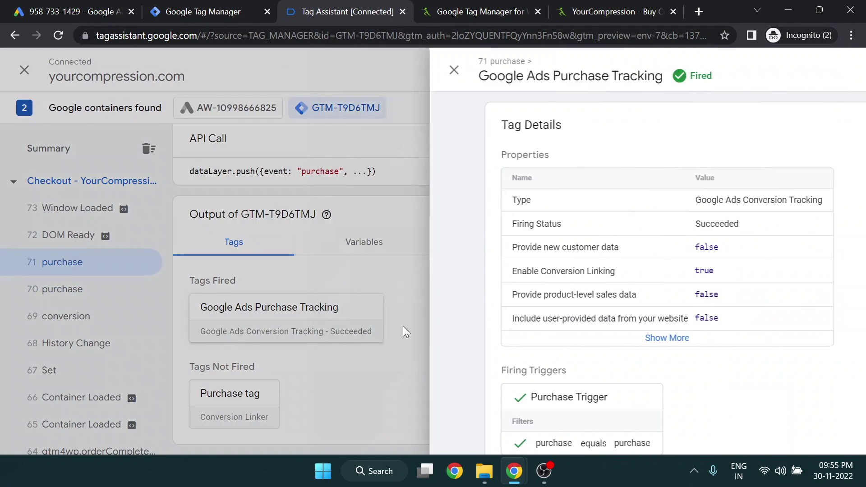
left_click(363, 337)
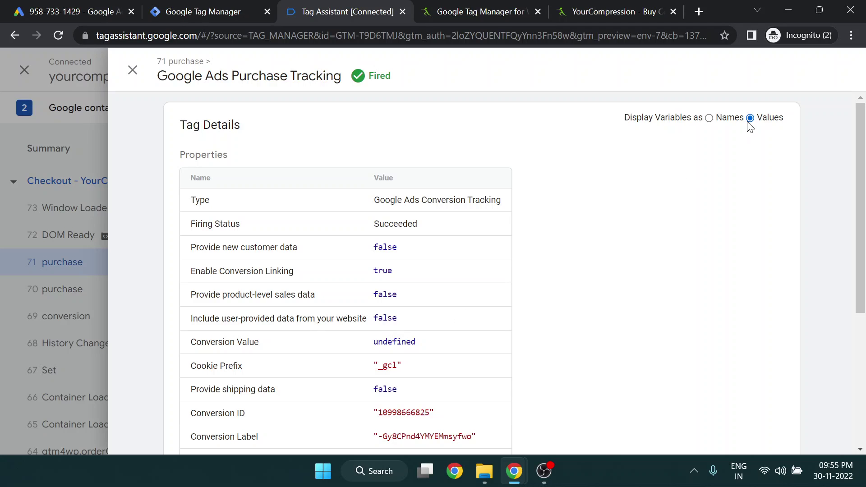
scroll(522, 284, "down", 3)
double_click(400, 206)
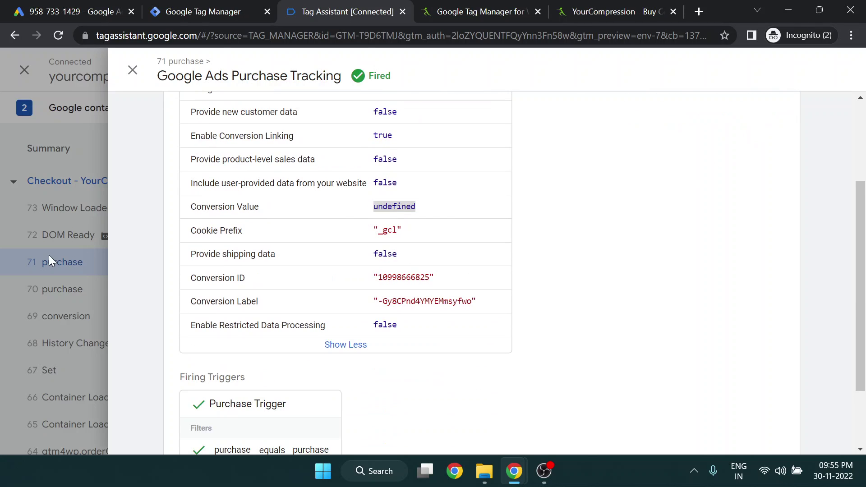
key("Escape")
Expand the purchase dataLayer push showing the ecommerce items, price and 54.99 value field
left_click(784, 173)
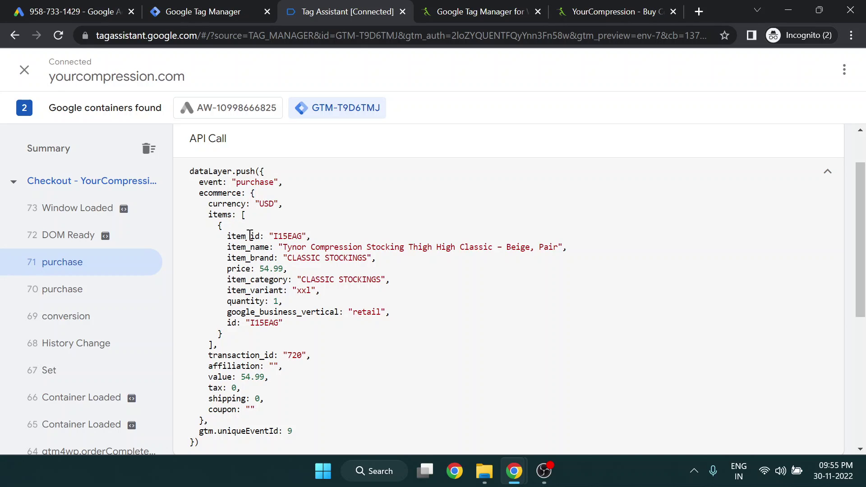
double_click(220, 194)
double_click(224, 214)
double_click(242, 269)
left_click(261, 223)
double_click(229, 193)
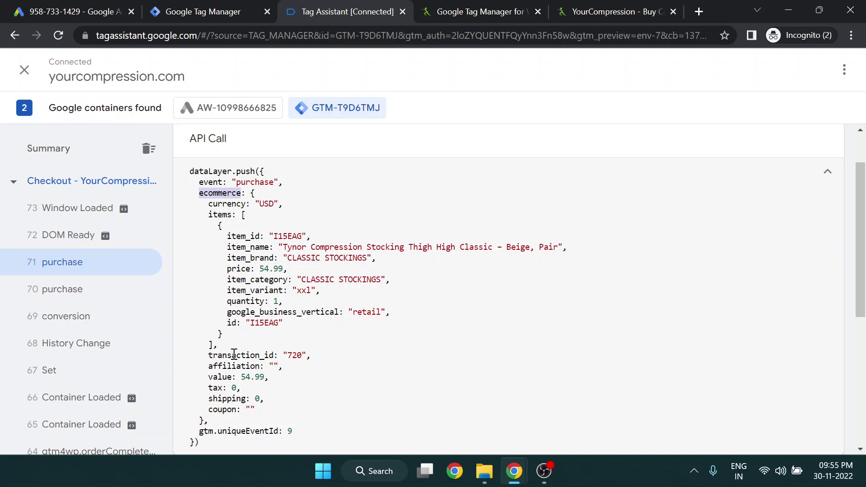
double_click(221, 376)
Open the Purchase variable from Tag Manager's Variables list
left_click(239, 10)
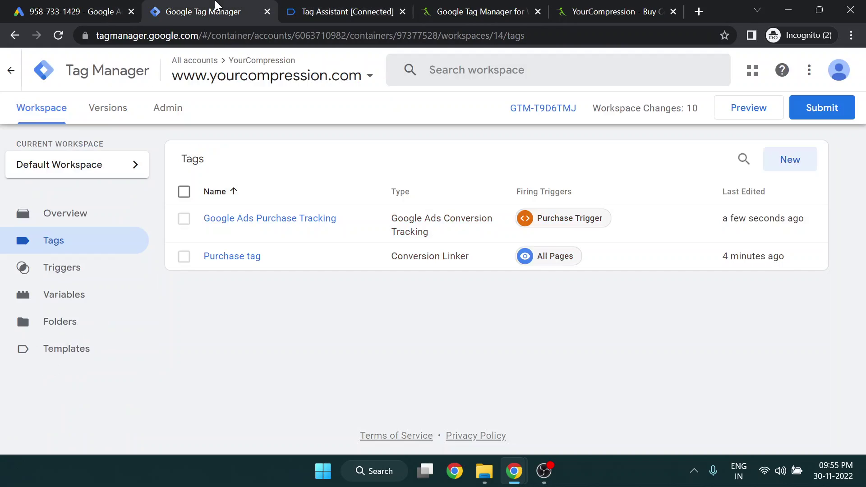
left_click(60, 300)
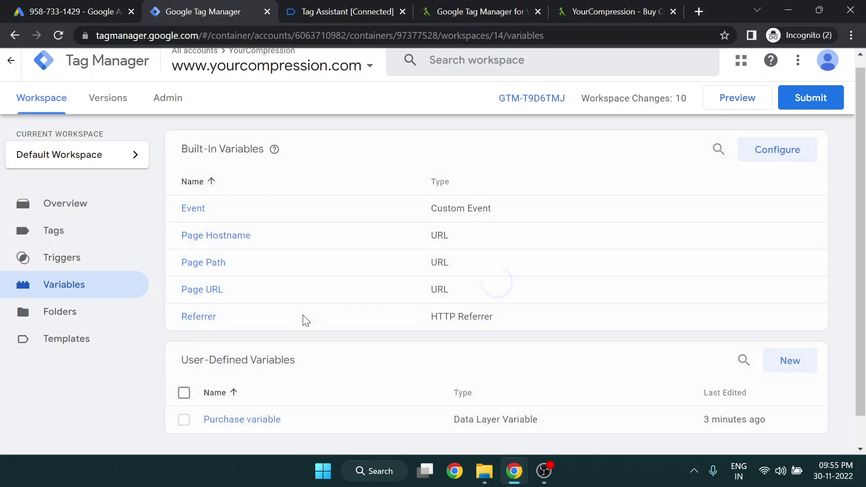
scroll(304, 319, "down", 2)
left_click(284, 388)
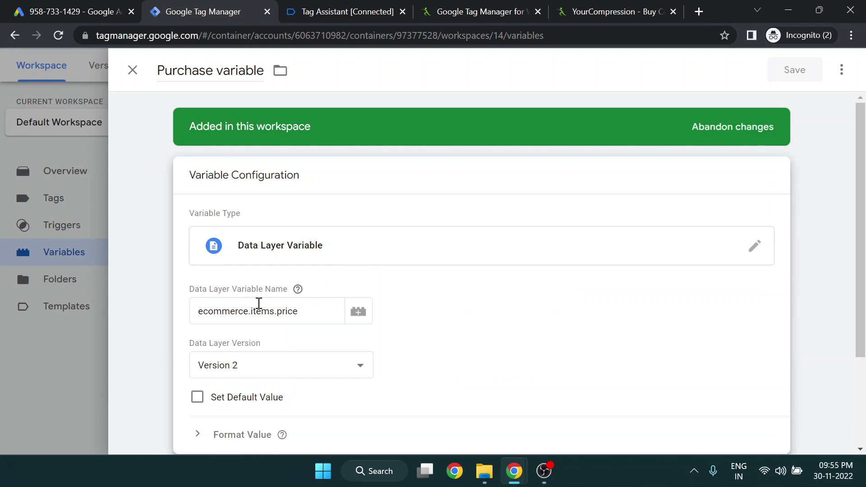
Change the Data Layer Variable Name to ecommerce.value and save the variable
left_click(312, 12)
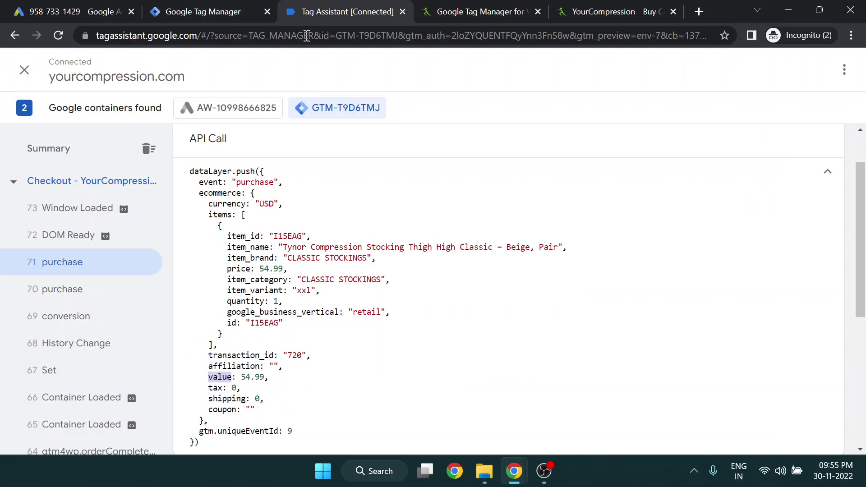
double_click(219, 377)
key("ctrl+c")
left_click(251, 9)
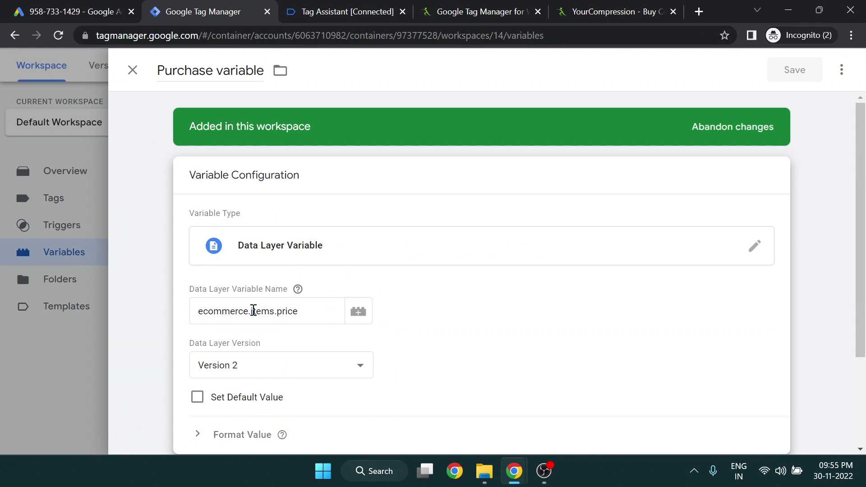
left_click_drag(254, 311, 341, 321)
key("ctrl+v")
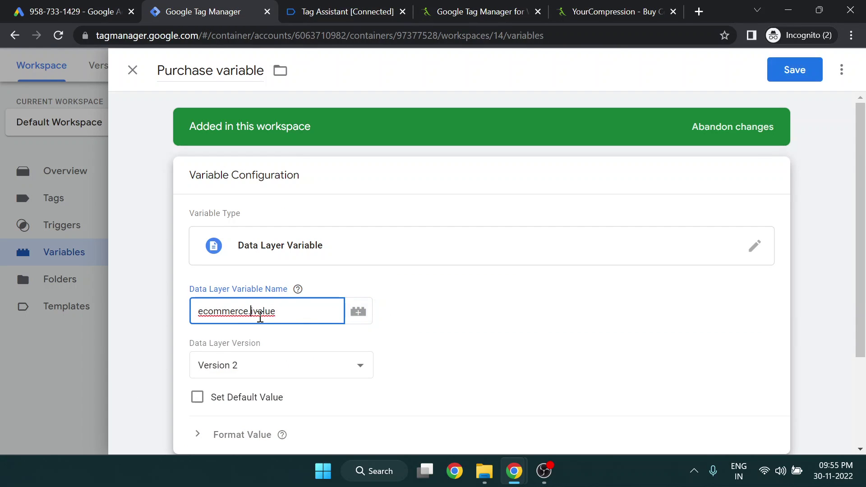
key("BackSpace")
left_click(780, 77)
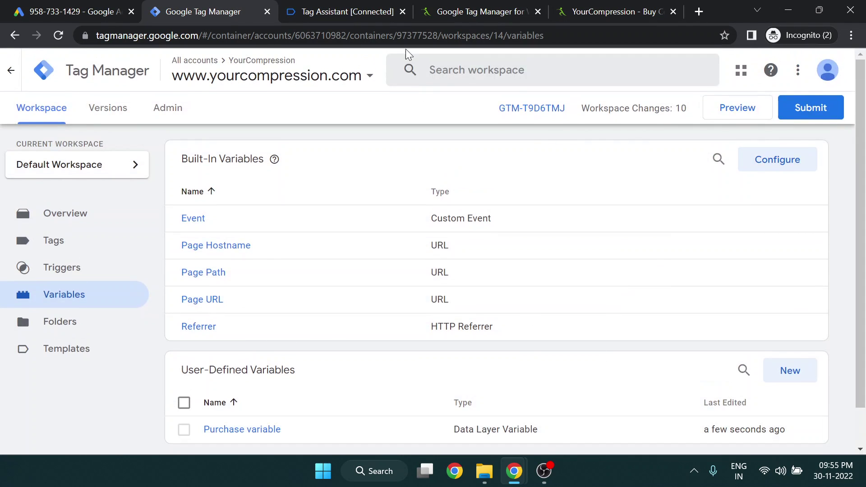
left_click(387, 6)
Close the old Tag Assistant tab and connect a new Preview session to yourcompression.com
left_click(402, 11)
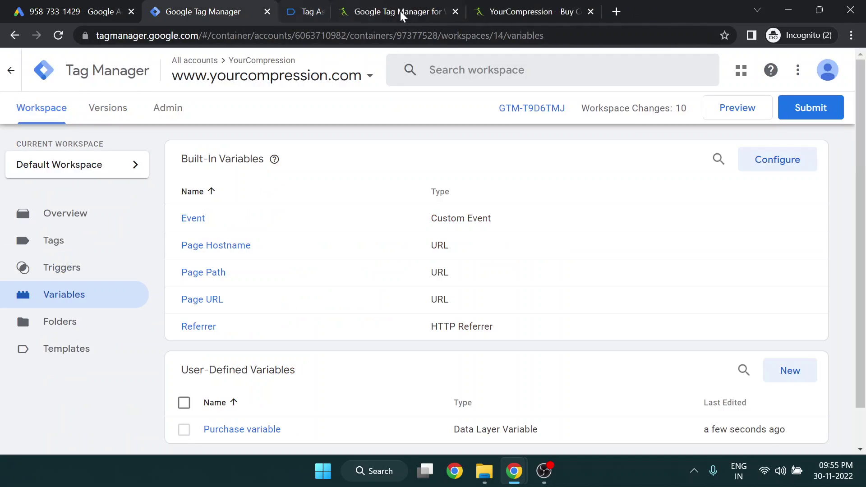
left_click(747, 116)
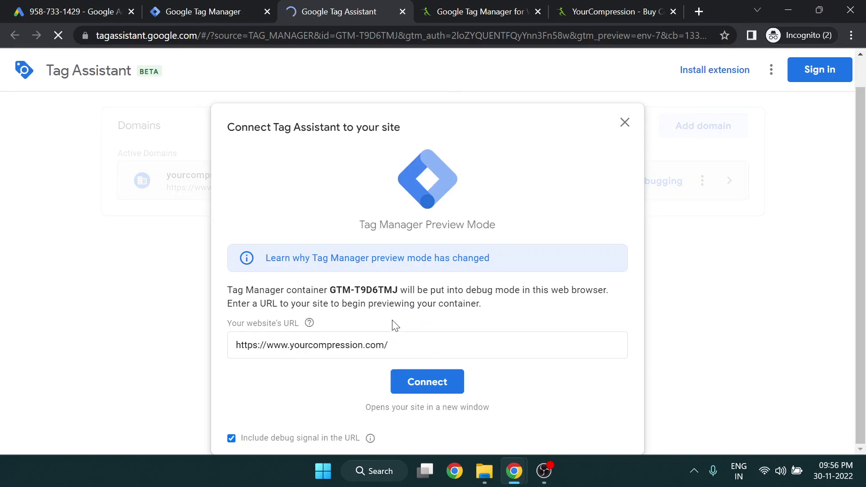
left_click(426, 381)
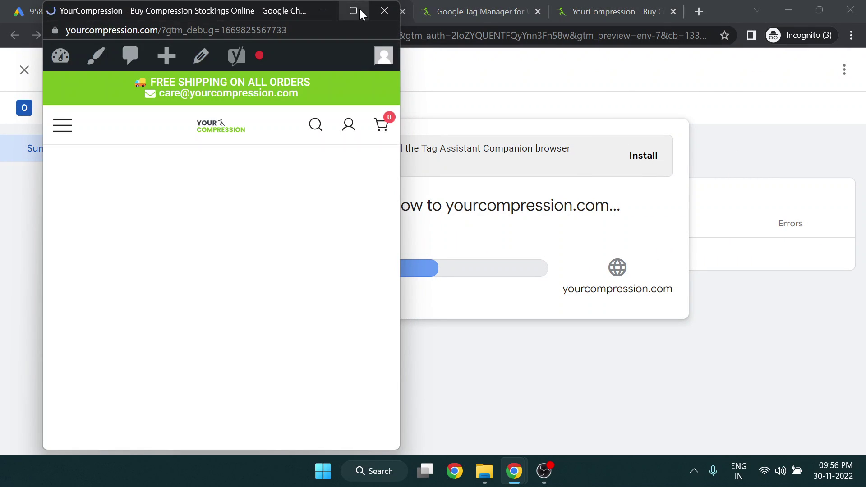
left_click(355, 9)
Add the thigh-high stocking in size XXL to the cart
scroll(442, 254, "down", 10)
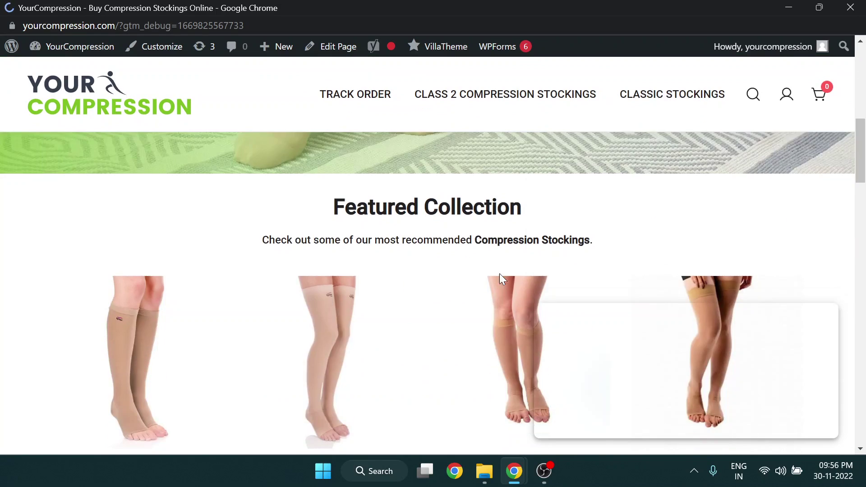
left_click(327, 408)
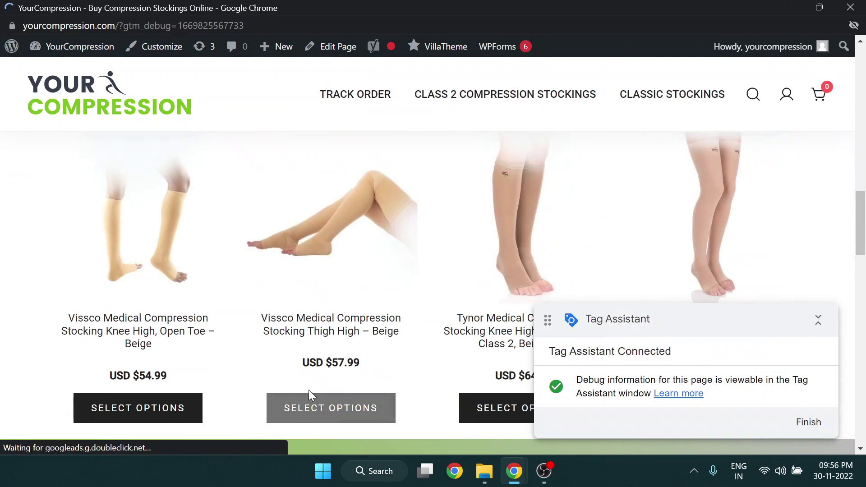
scroll(541, 262, "down", 5)
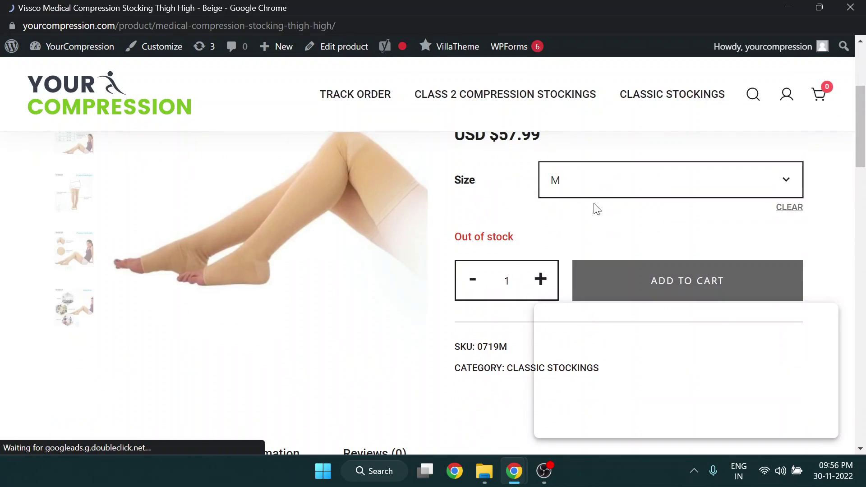
left_click(577, 193)
left_click(574, 236)
left_click(604, 180)
left_click(578, 265)
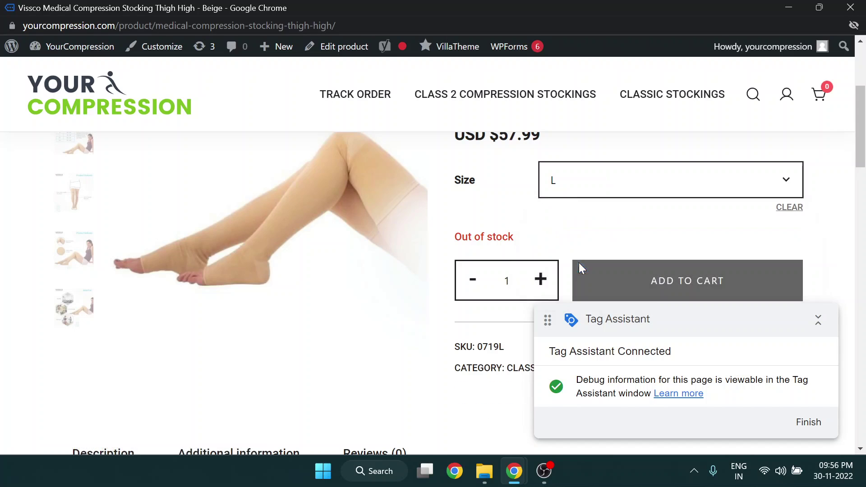
left_click(599, 276)
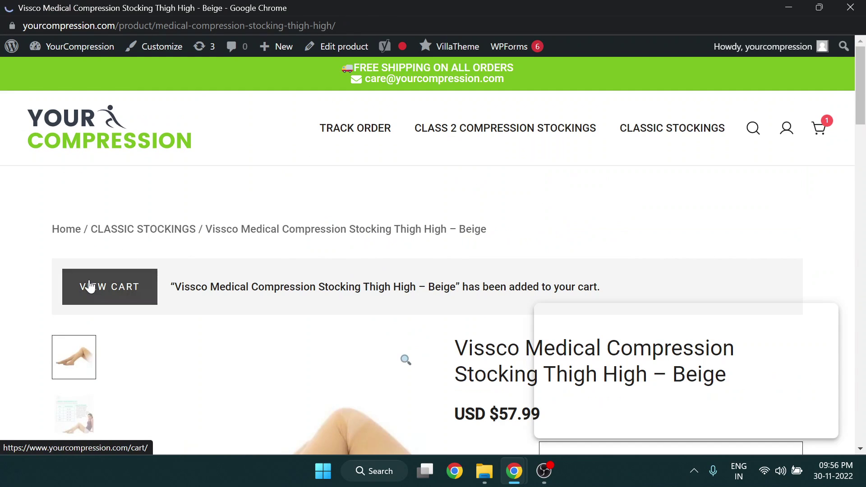
Go through cart and checkout and place the USD $57.99 test order
left_click(87, 286)
scroll(455, 200, "down", 1)
scroll(454, 200, "down", 5)
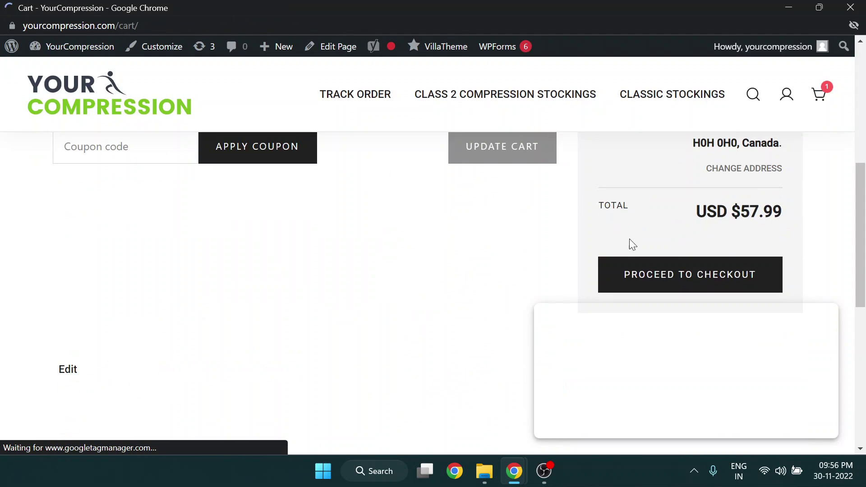
left_click(638, 268)
scroll(454, 250, "down", 10)
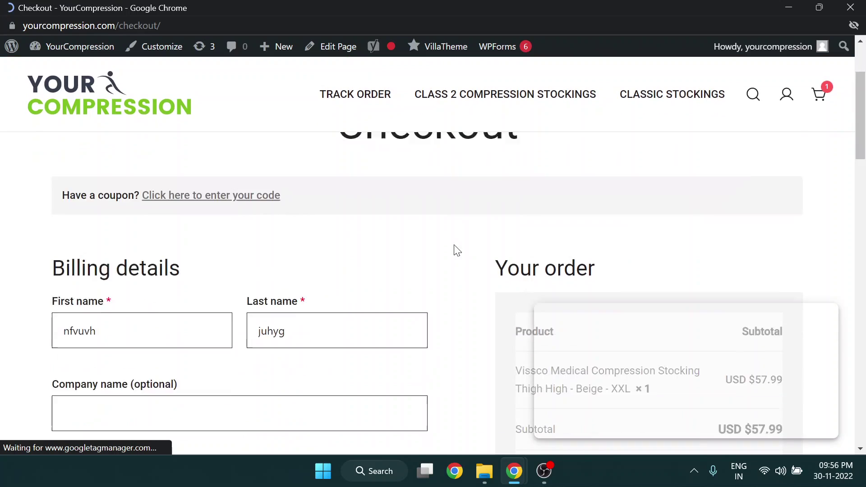
scroll(577, 260, "down", 3)
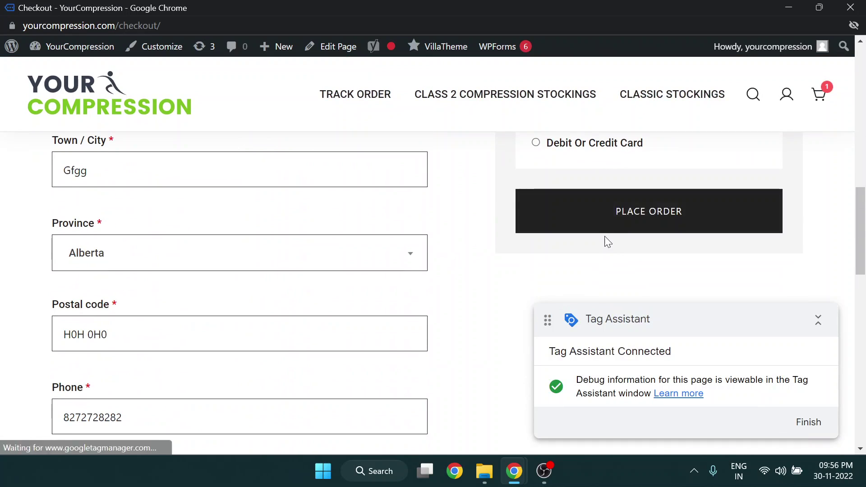
left_click(611, 225)
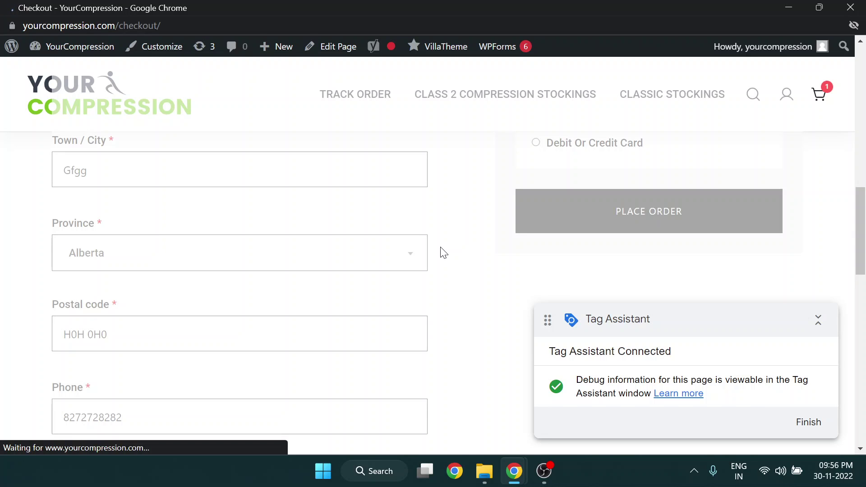
scroll(231, 247, "down", 3)
scroll(262, 256, "up", 2)
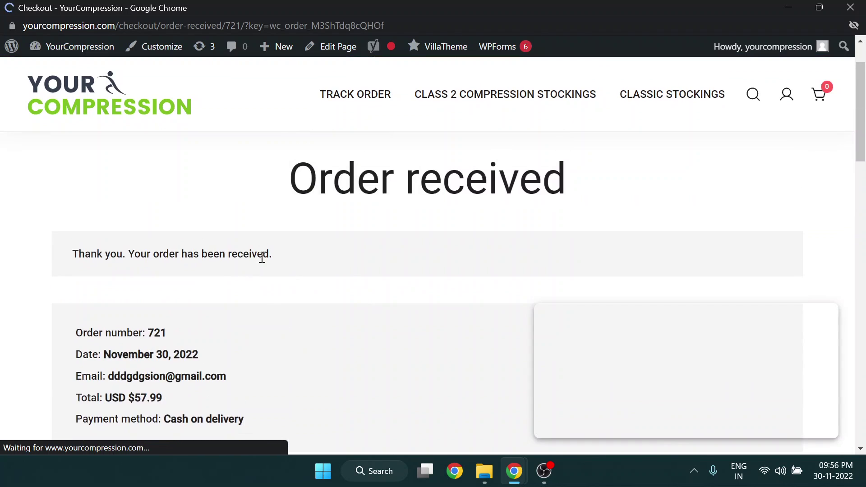
key("alt+Tab")
Open purchase event 68's Google Ads Purchase Tracking tag and find Conversion Value 57.99
left_click(429, 356)
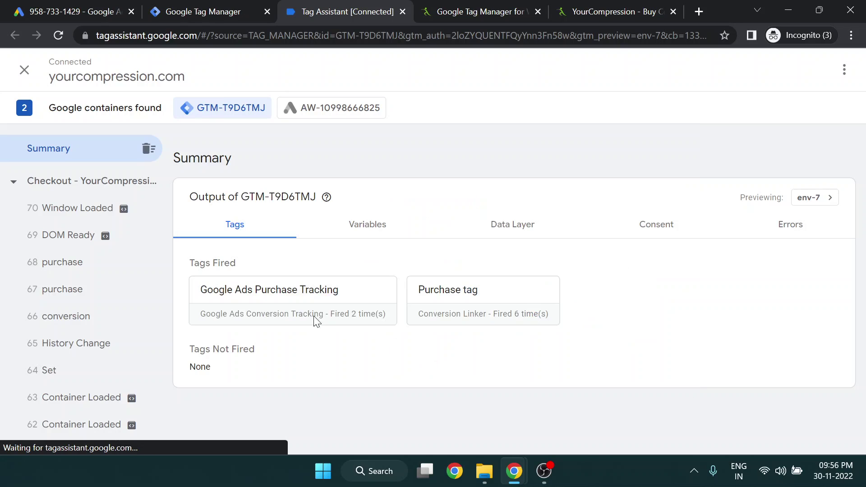
left_click(79, 265)
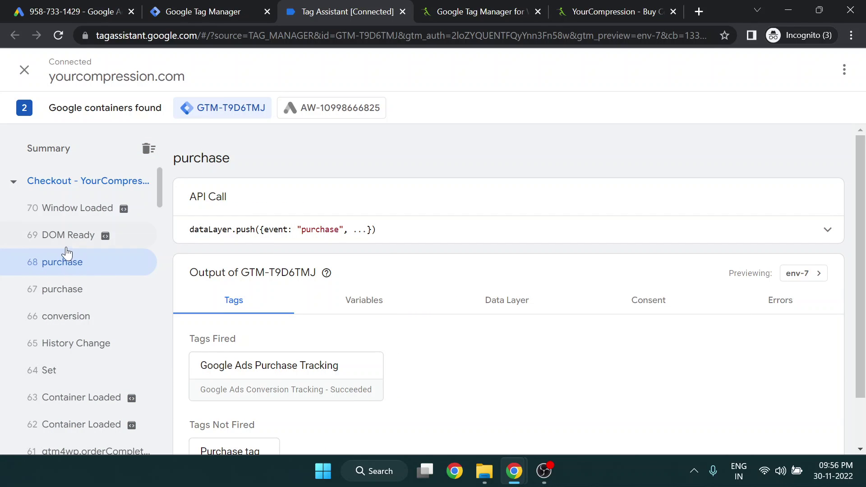
scroll(91, 283, "down", 2)
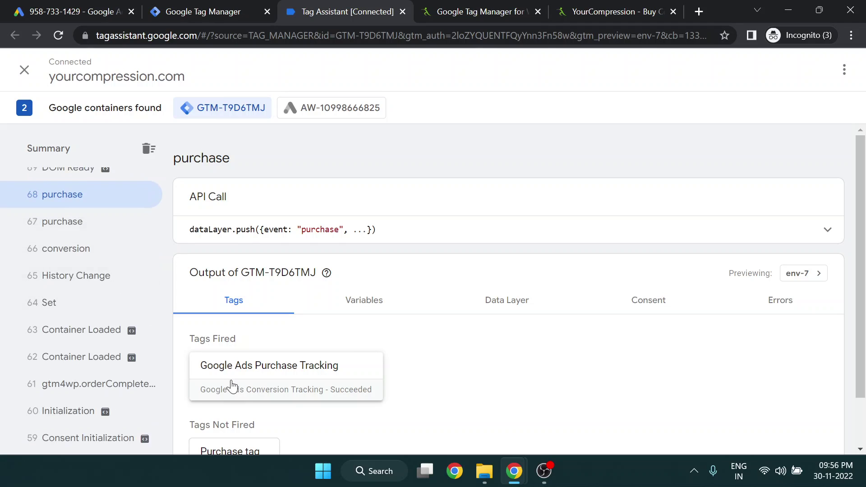
scroll(135, 347, "up", 2)
scroll(380, 343, "down", 1)
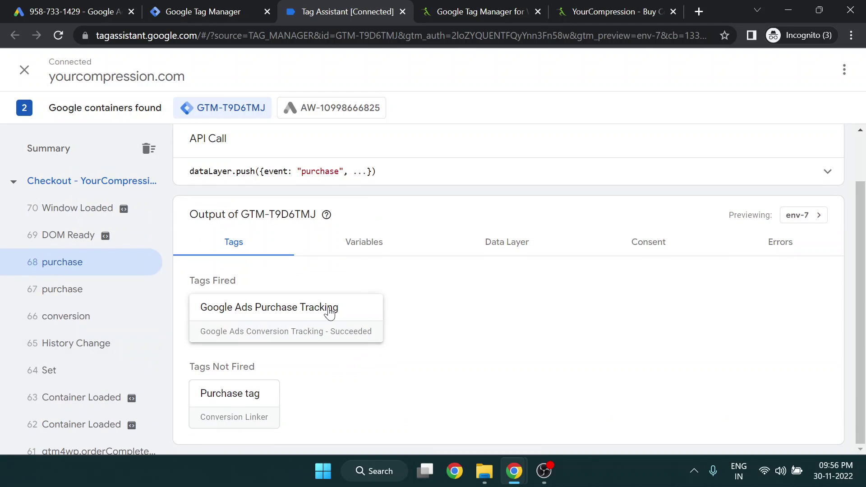
left_click(292, 313)
left_click(361, 339)
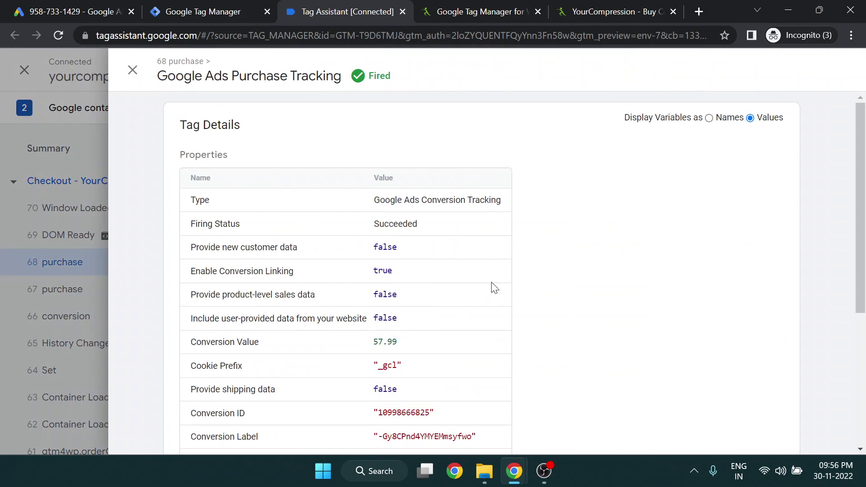
scroll(462, 311, "down", 3)
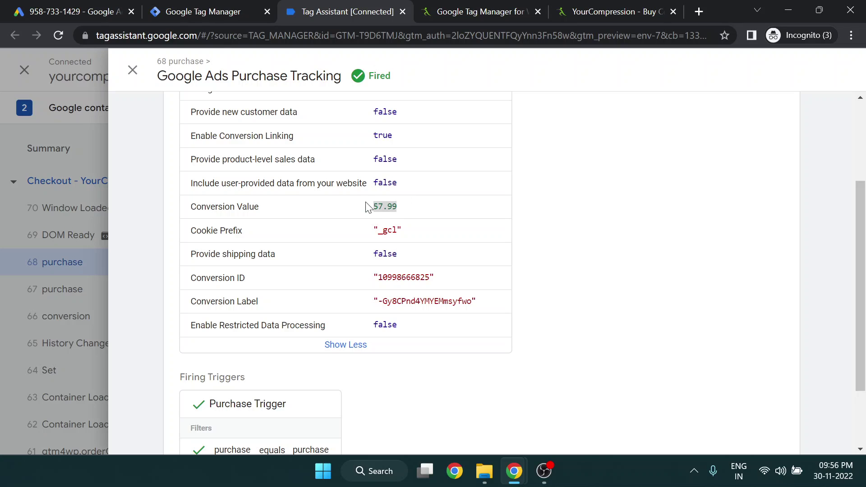
left_click_drag(373, 207, 405, 211)
triple_click(405, 210)
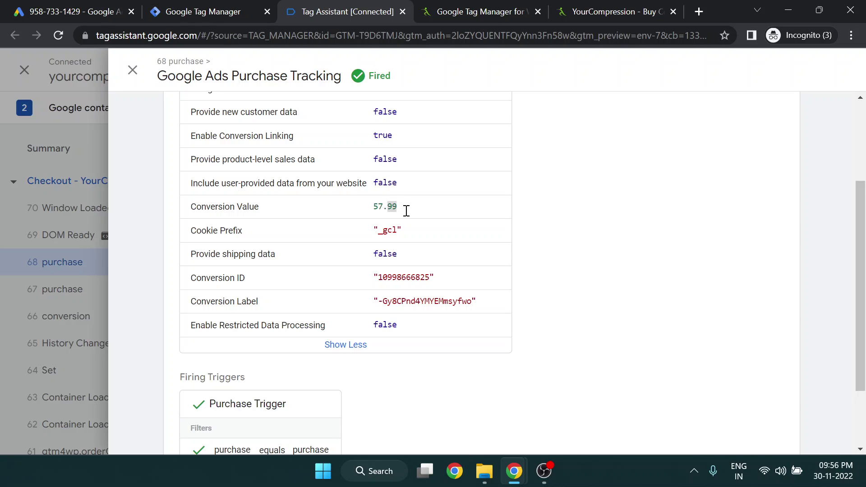
left_click(380, 205)
Compare the $57.99 order total on the confirmation page with the tag's 57.99 Conversion Value
key("alt+Tab")
scroll(400, 324, "down", 4)
scroll(225, 286, "up", 3)
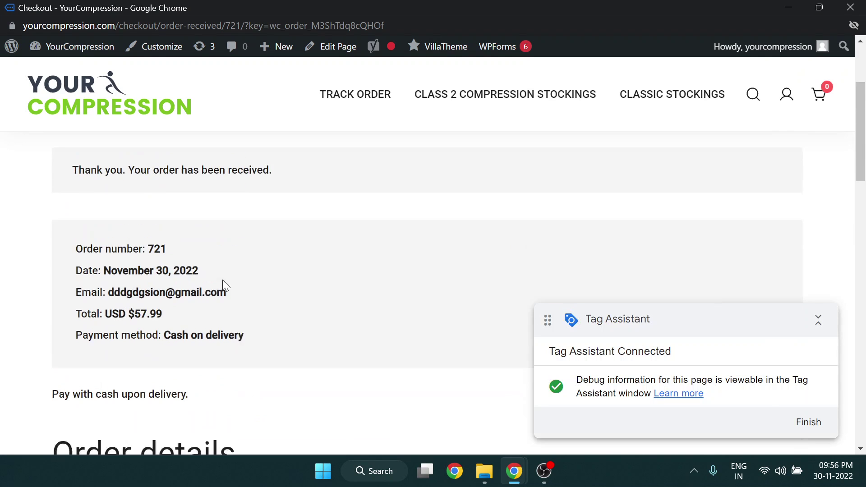
left_click_drag(158, 324, 111, 329)
double_click(141, 330)
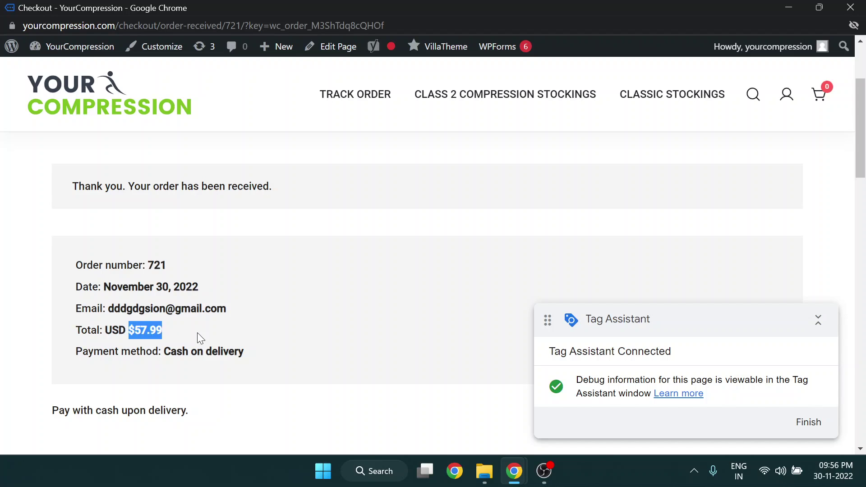
key("alt+Tab")
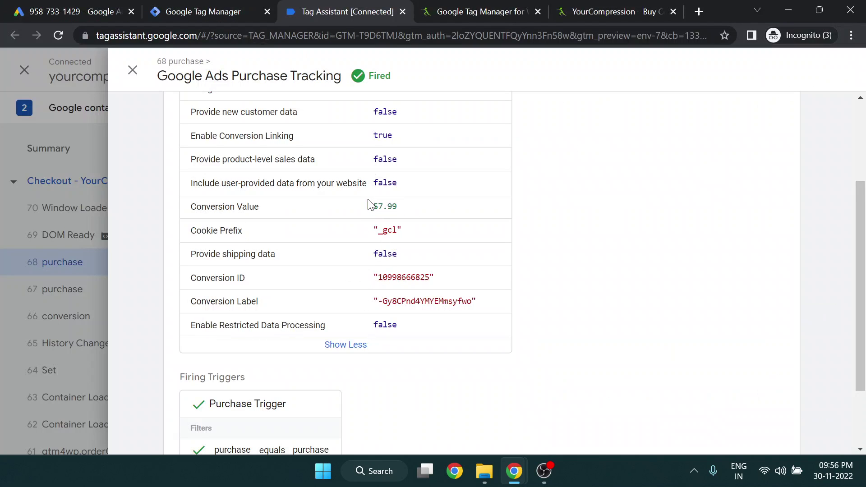
left_click_drag(367, 202, 415, 204)
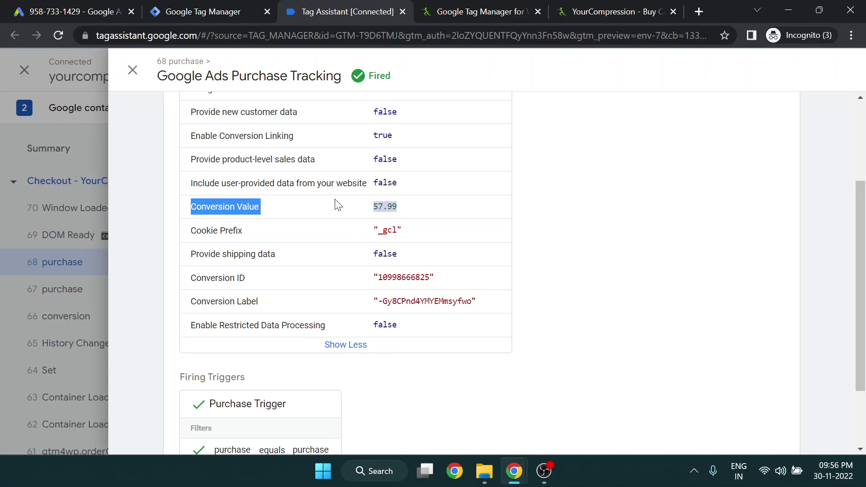
left_click(373, 199)
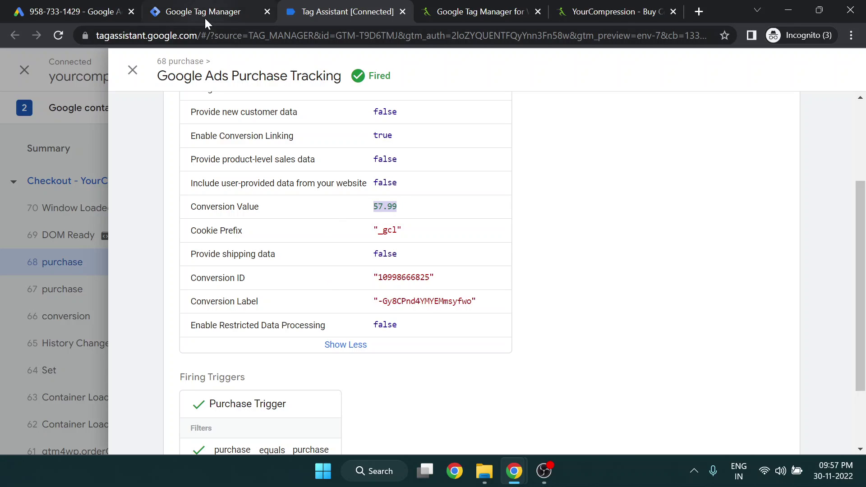
left_click(82, 8)
Open Google Ads Measurement > Conversions and check Purchase still shows 0.00 conversions
left_click(686, 88)
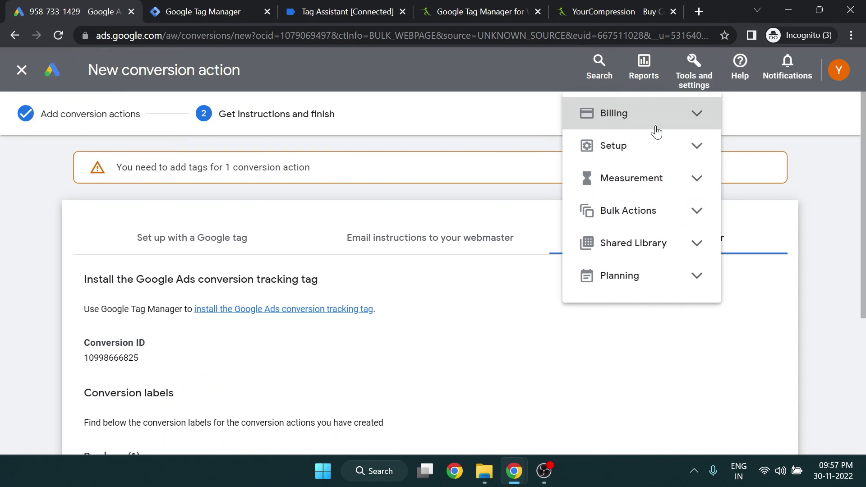
left_click(632, 178)
left_click(628, 208)
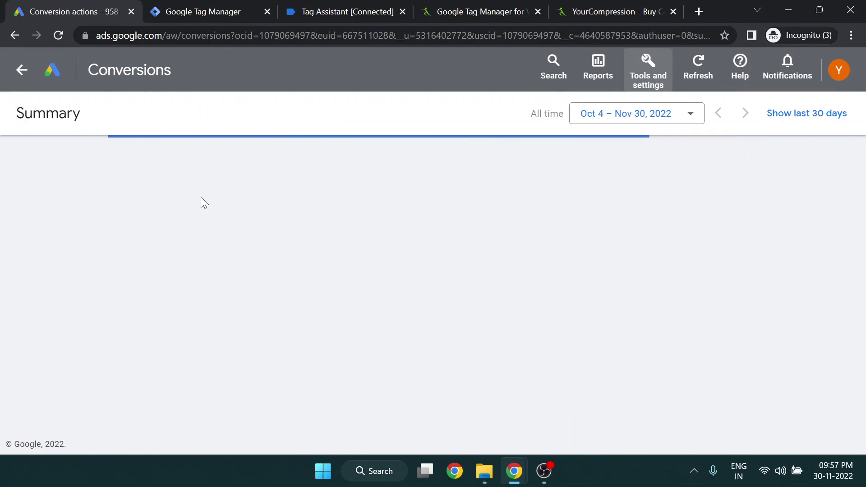
scroll(230, 225, "down", 2)
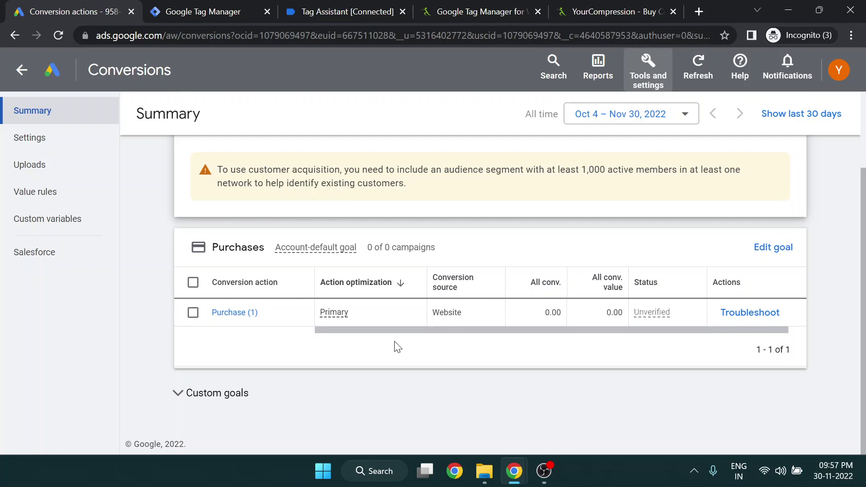
left_click_drag(604, 312, 617, 311)
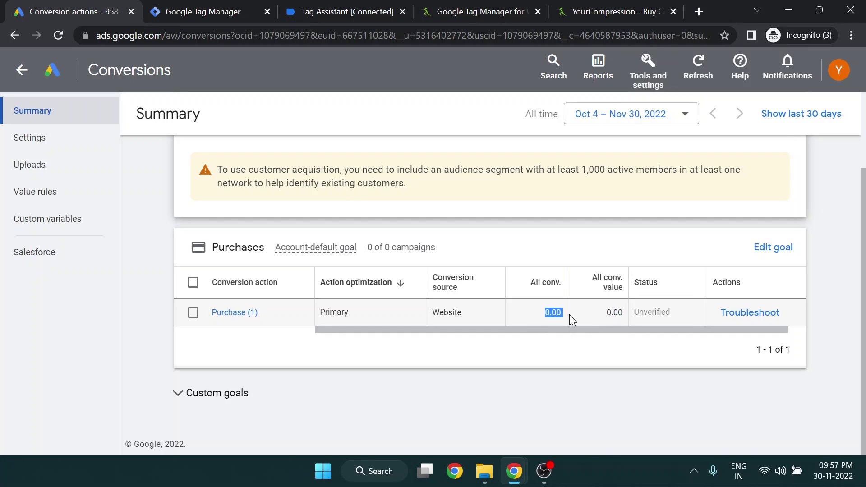
left_click(542, 309)
left_click_drag(542, 311, 552, 312)
left_click(366, 324)
left_click(144, 8)
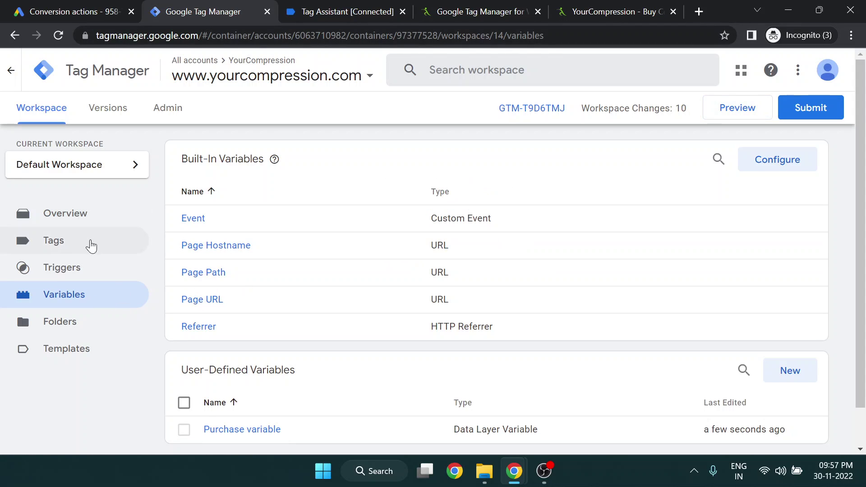
Open the Google Ads Purchase Tracking tag from the Tags list and focus its empty Currency Code field
left_click(88, 242)
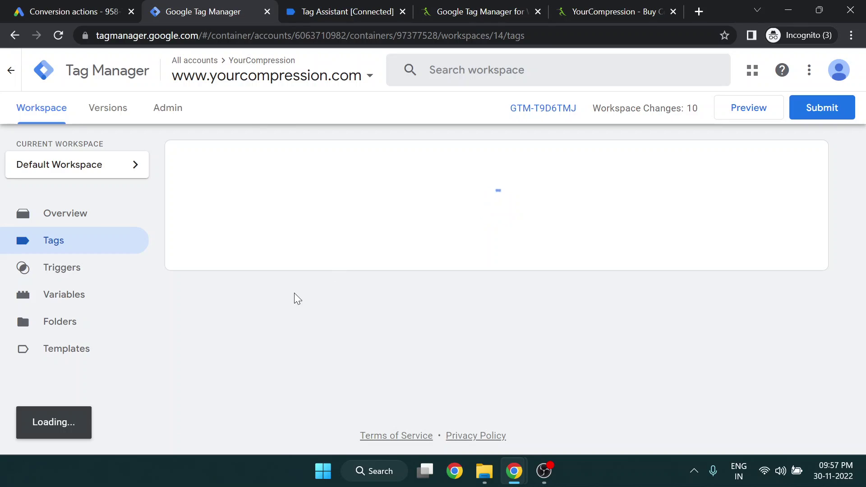
left_click(306, 219)
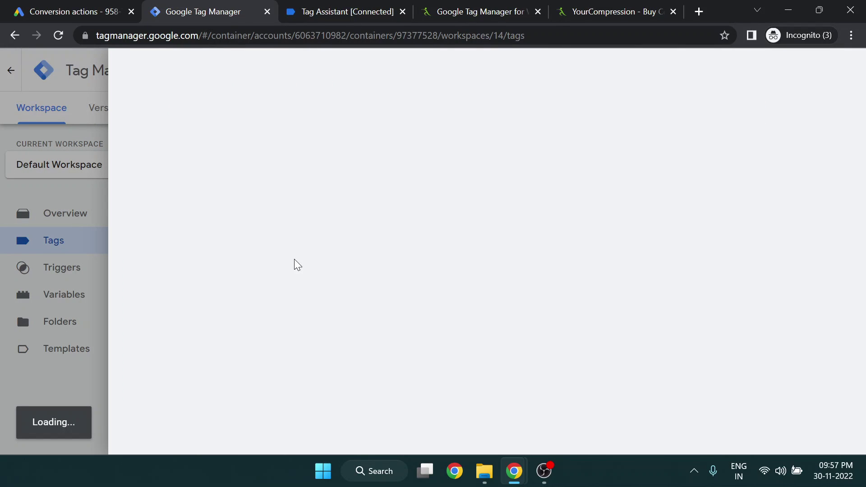
scroll(447, 303, "down", 3)
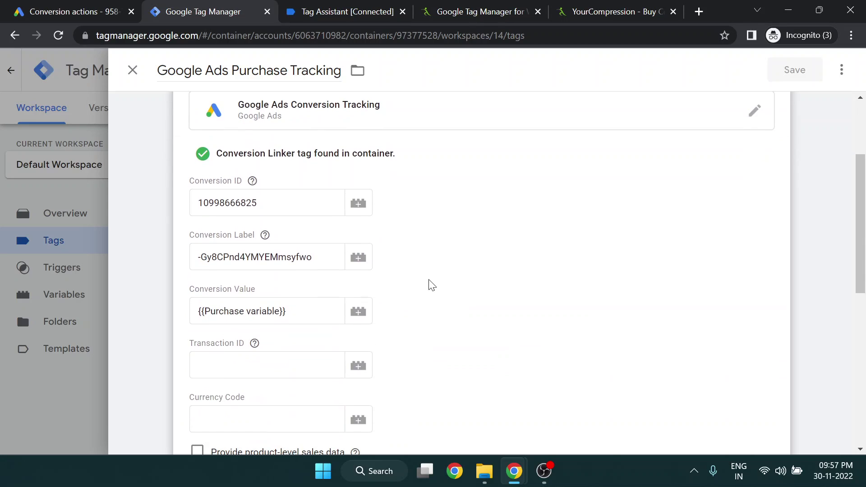
left_click(312, 368)
scroll(271, 316, "down", 3)
left_click(254, 294)
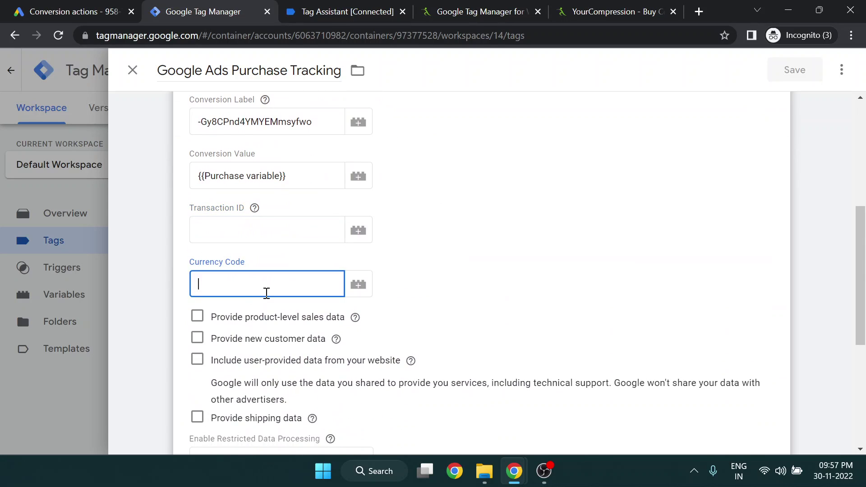
left_click(327, 5)
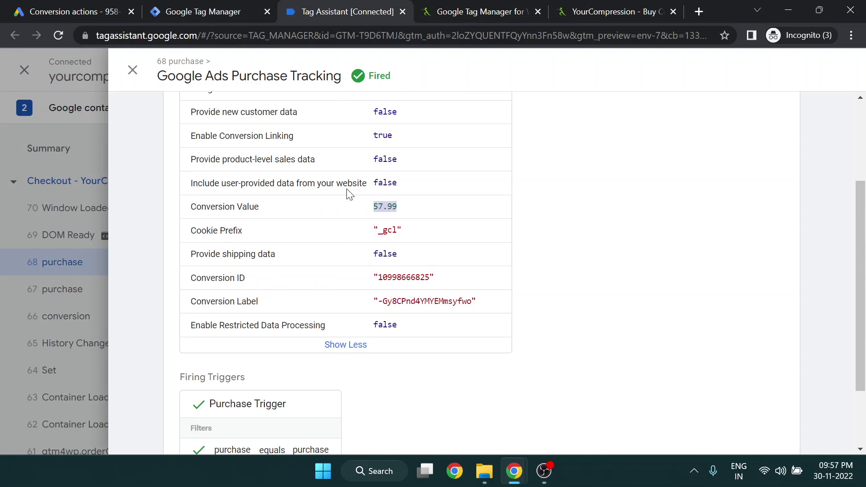
left_click(66, 261)
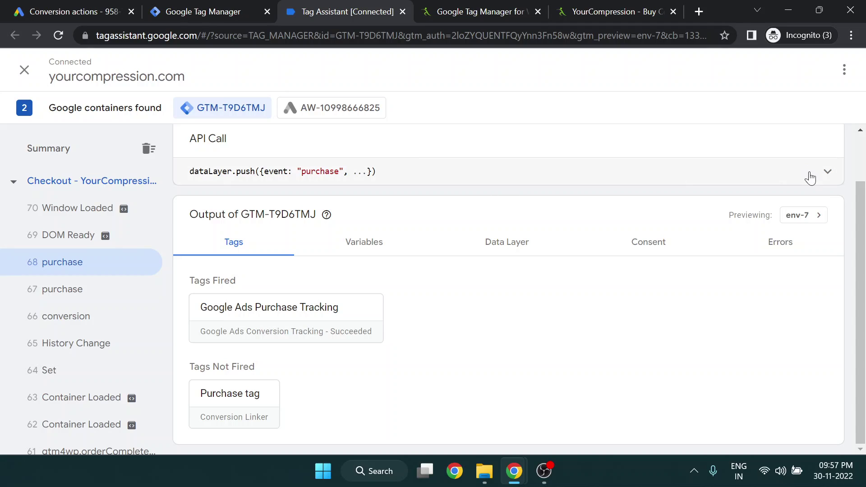
left_click(827, 171)
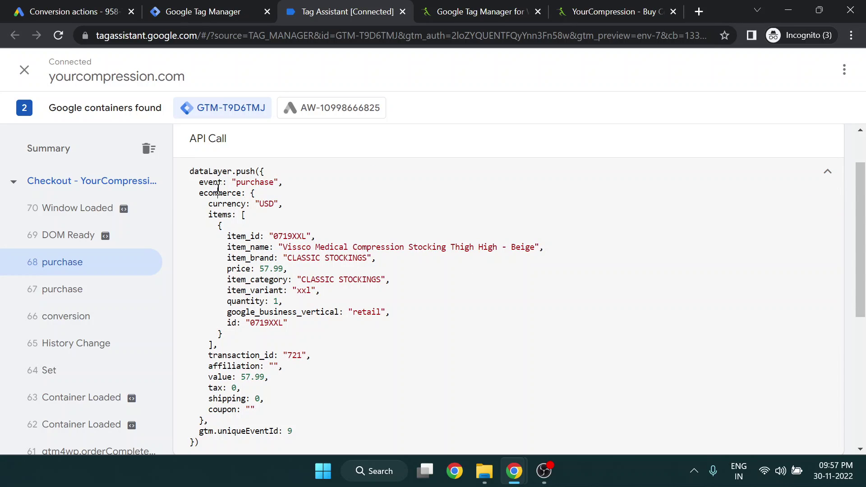
double_click(227, 204)
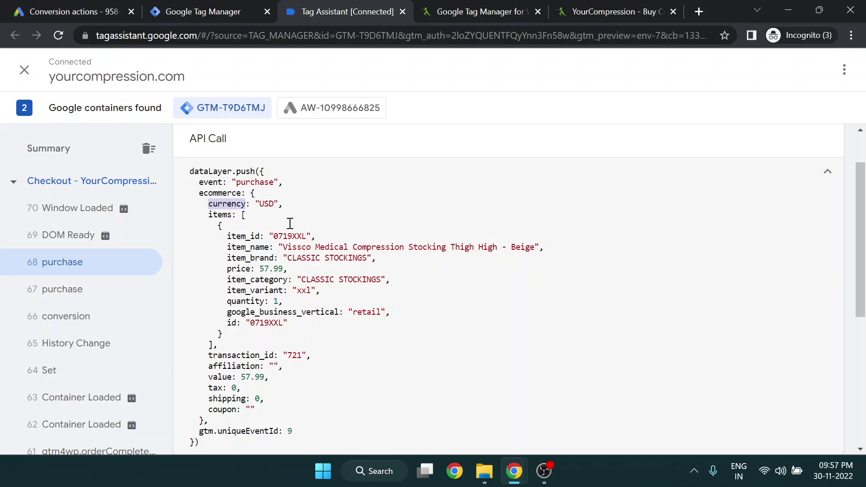
left_click(222, 202)
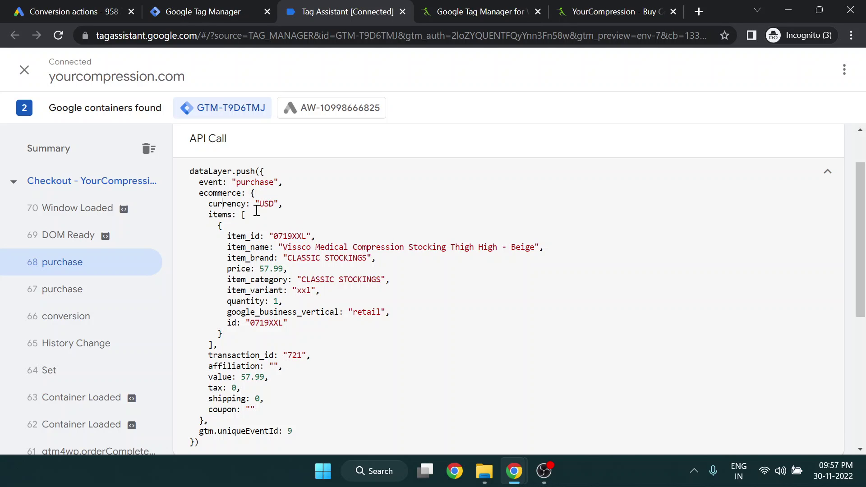
left_click_drag(259, 203, 276, 205)
left_click(157, 4)
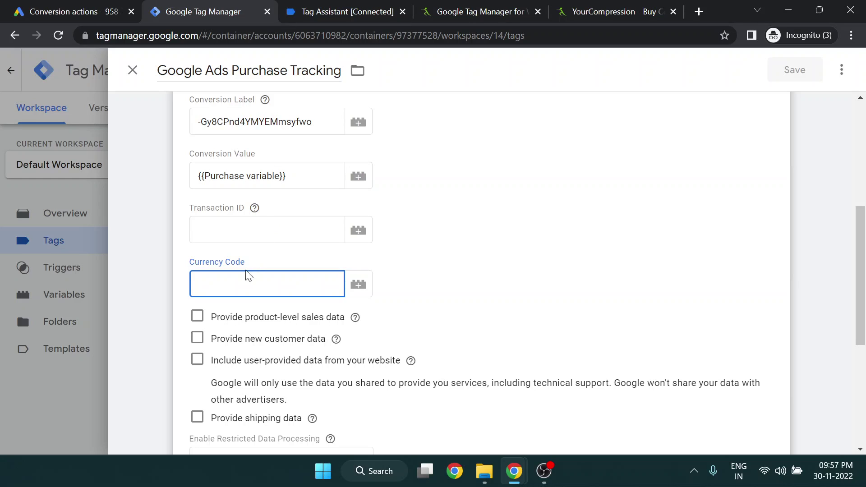
left_click(110, 7)
key("ctrl+Tab")
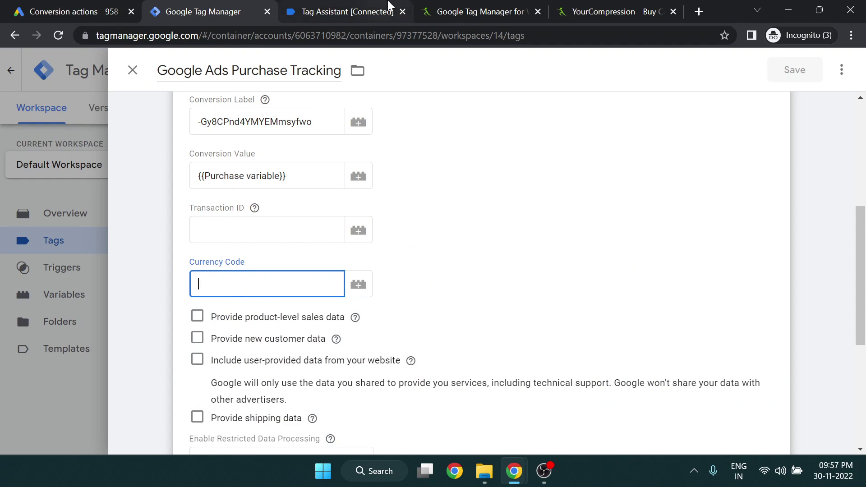
left_click(388, 6)
left_click(213, 5)
left_click(265, 100)
left_click(2, 207)
left_click(319, 4)
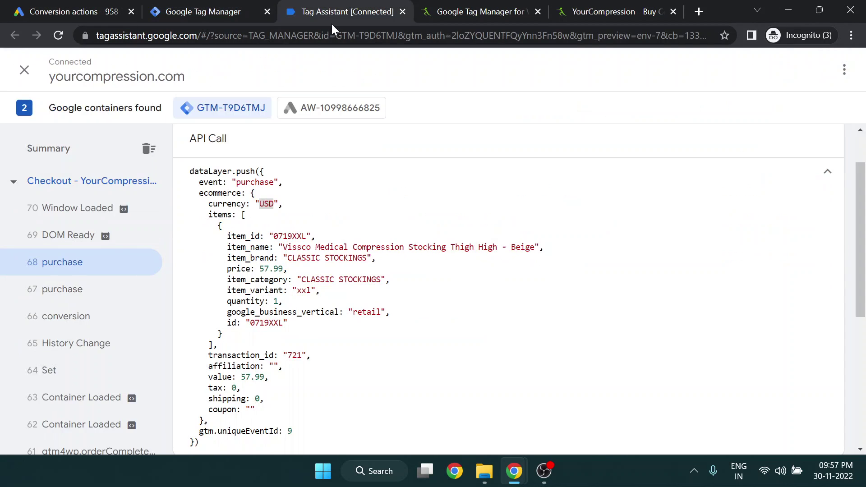
left_click(818, 175)
left_click(276, 307)
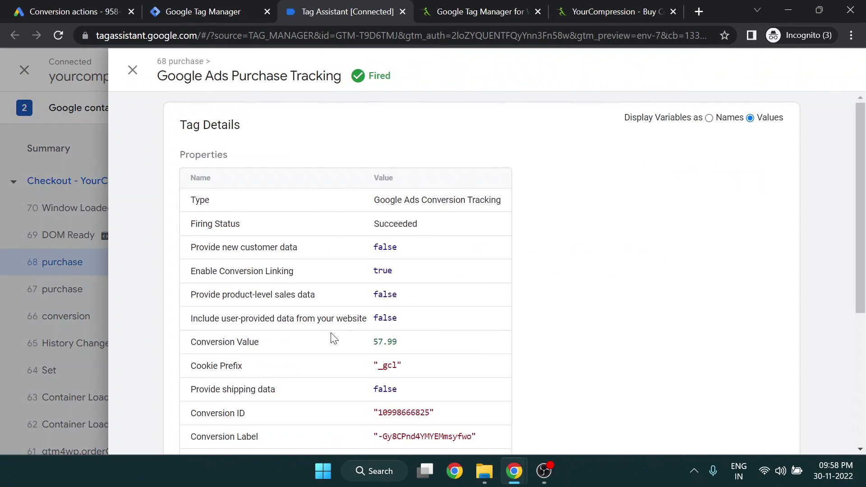
Review the tag's properties, confirming Conversion Value 57.99 and Provide shipping data set to false
scroll(333, 339, "down", 3)
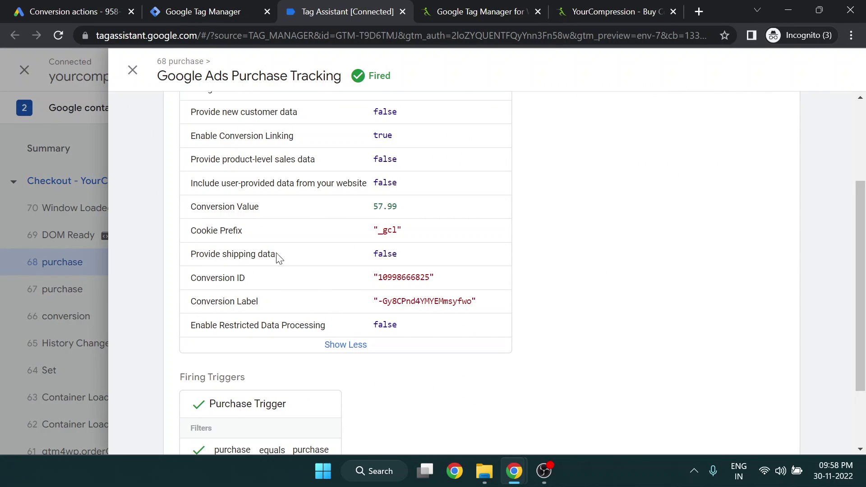
left_click(197, 274)
scroll(275, 260, "up", 3)
scroll(233, 214, "down", 3)
scroll(239, 239, "up", 3)
scroll(266, 266, "down", 5)
scroll(266, 279, "up", 3)
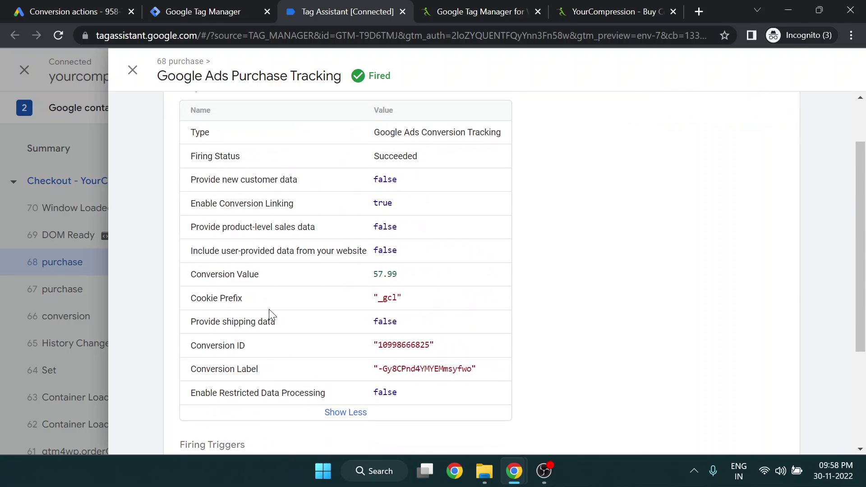
left_click_drag(280, 317, 188, 323)
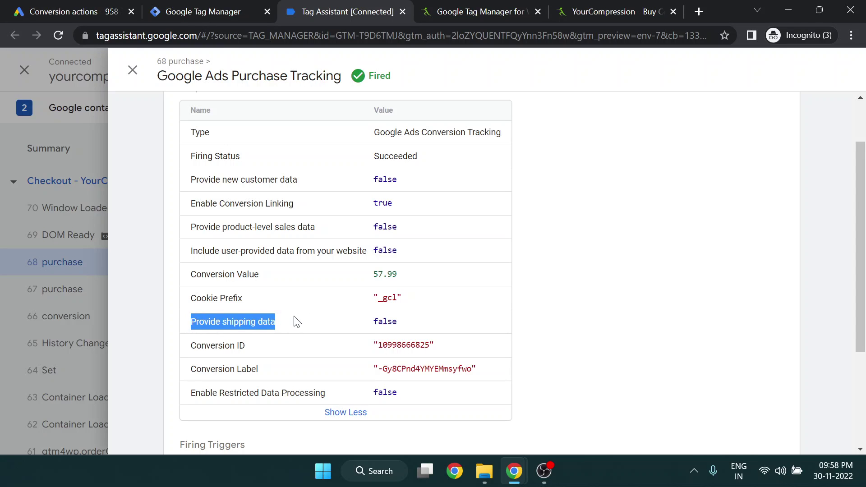
left_click_drag(296, 321, 189, 321)
left_click(290, 331)
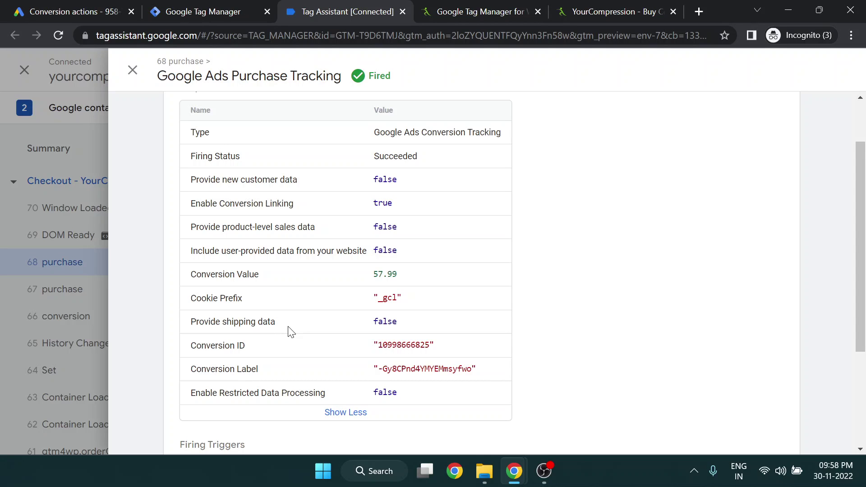
Return to purchase event 68 and expand its full dataLayer.push code, checking the event key
left_click(85, 277)
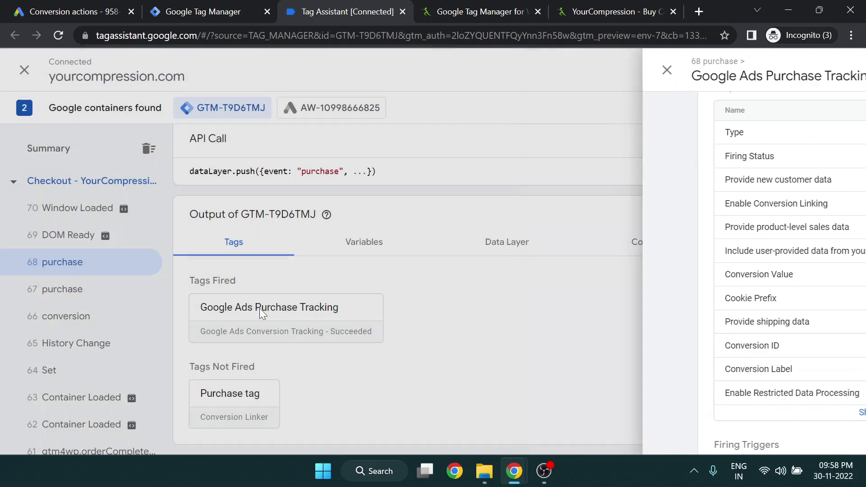
scroll(327, 387, "up", 2)
left_click(826, 231)
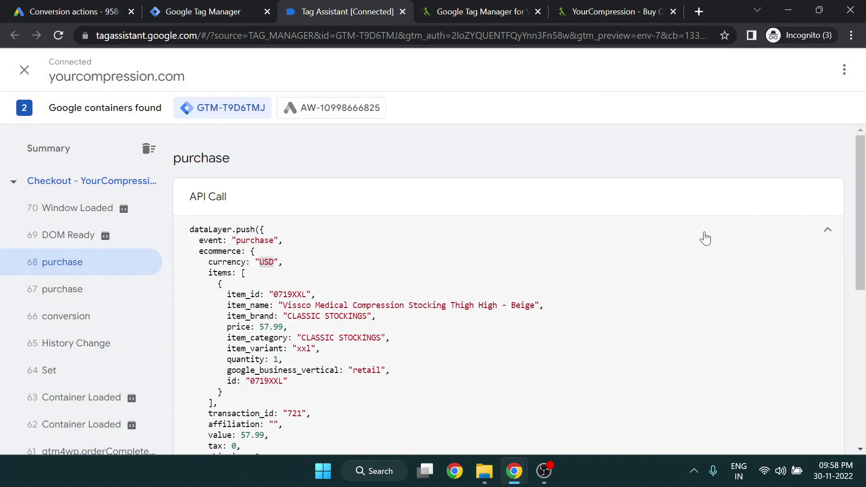
scroll(285, 307, "down", 3)
scroll(285, 307, "up", 3)
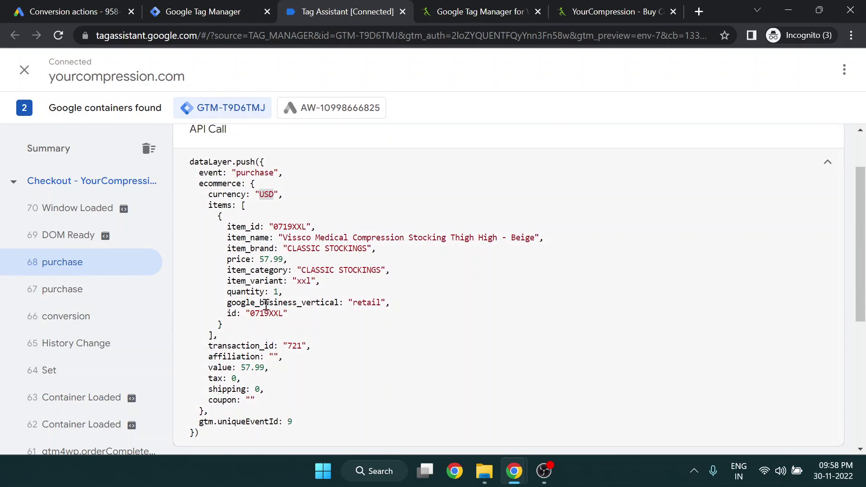
double_click(215, 172)
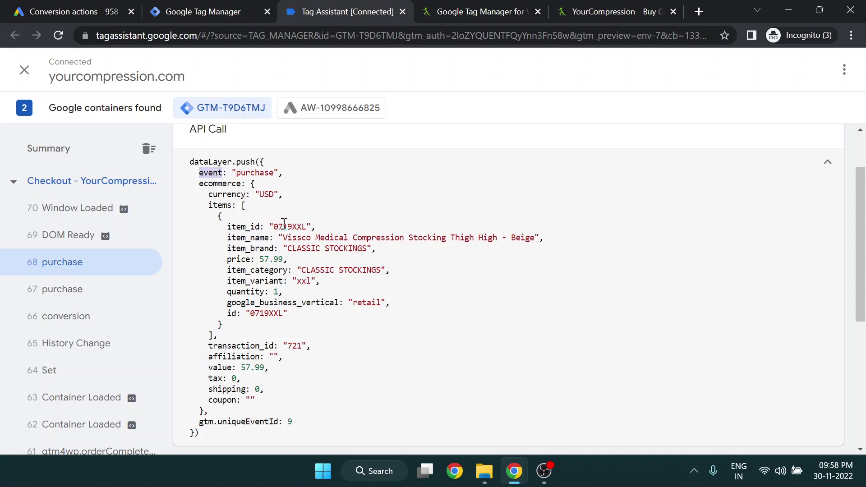
left_click(497, 7)
left_click(300, 6)
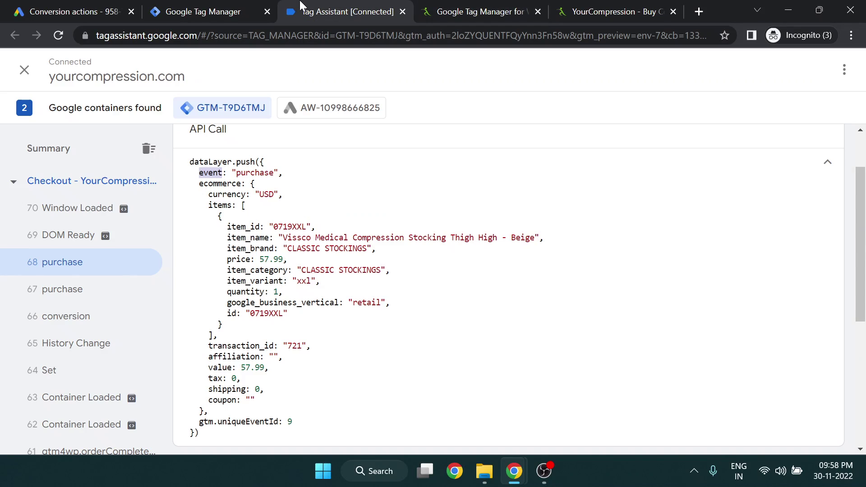
Review the ecommerce data: item price, value 57.99 in USD, tax 0, shipping 0, and empty coupon
mouse_move(186, 162)
left_mouse_down()
mouse_move(300, 433)
mouse_move(226, 433)
mouse_move(175, 151)
left_mouse_up()
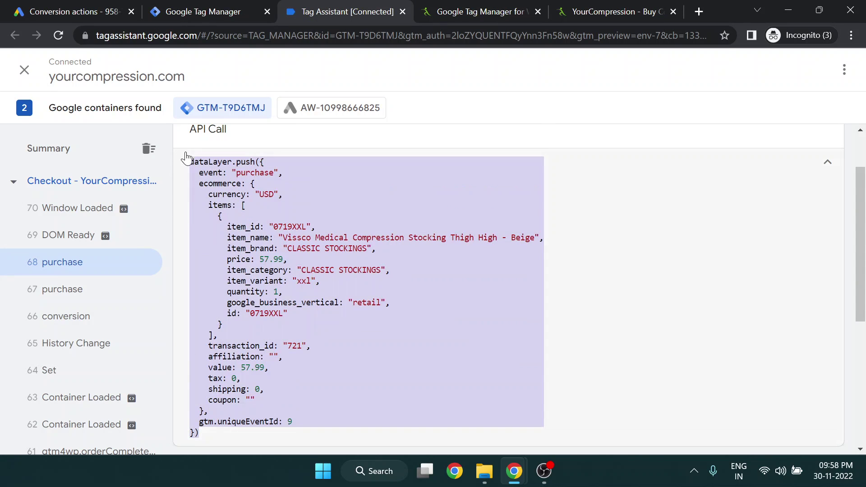
left_click(291, 271)
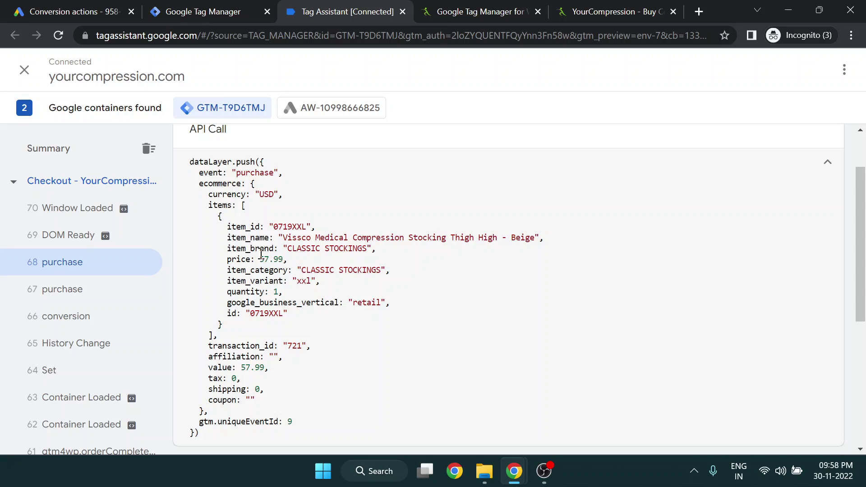
double_click(230, 183)
left_click(229, 205)
double_click(248, 259)
left_click(222, 183)
left_click_drag(208, 363, 257, 407)
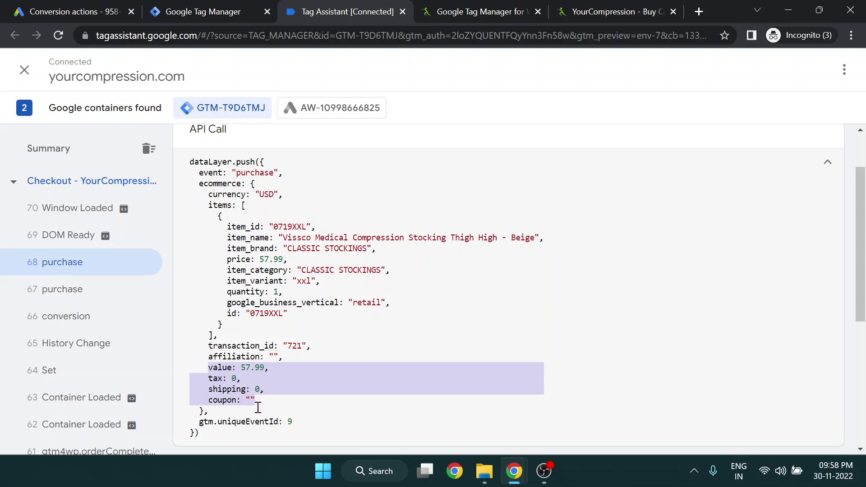
left_click(257, 410)
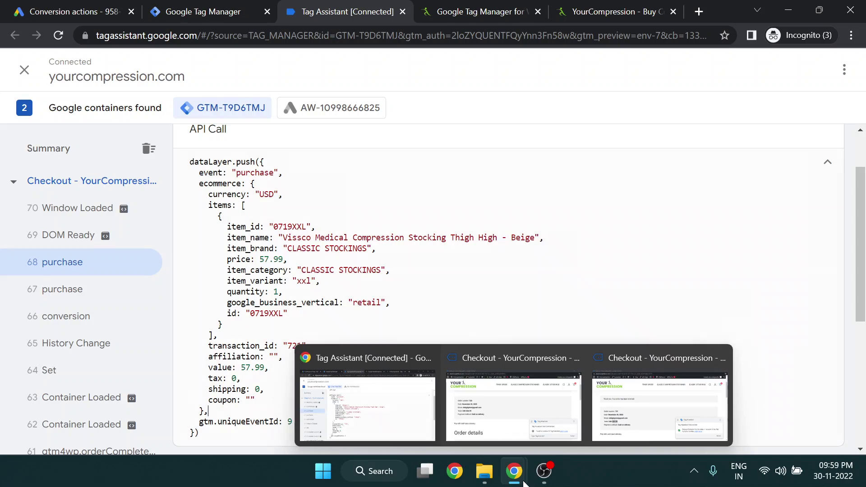
mouse_move(544, 471)
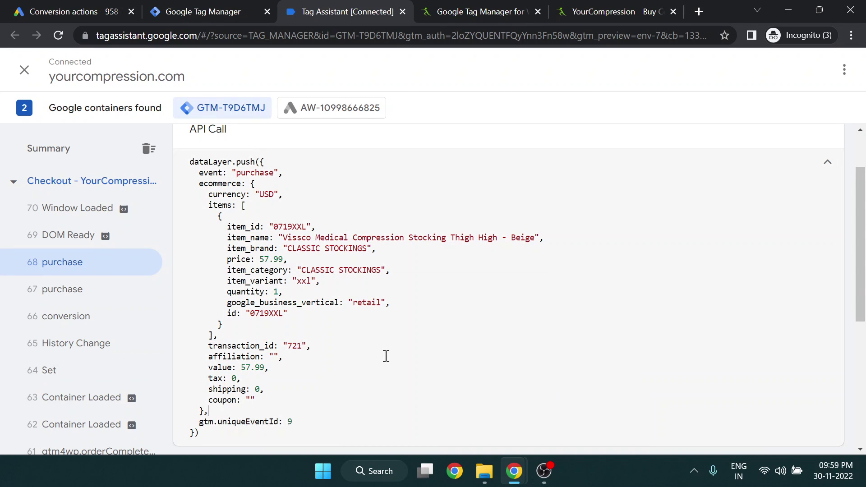